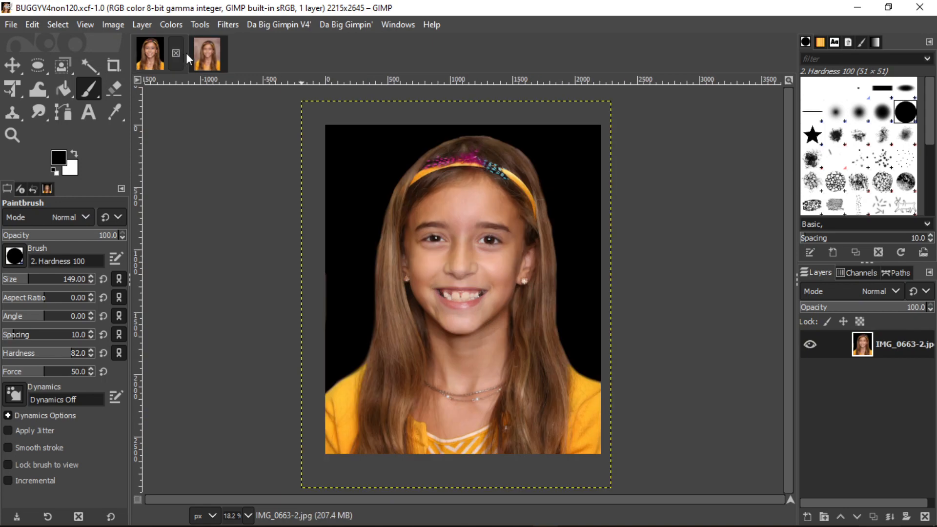
# - Switch to the IMG_0663-3 portrait and locate the removebackground filter among the available filters
pyautogui.click(190, 54)
pyautogui.click(227, 25)
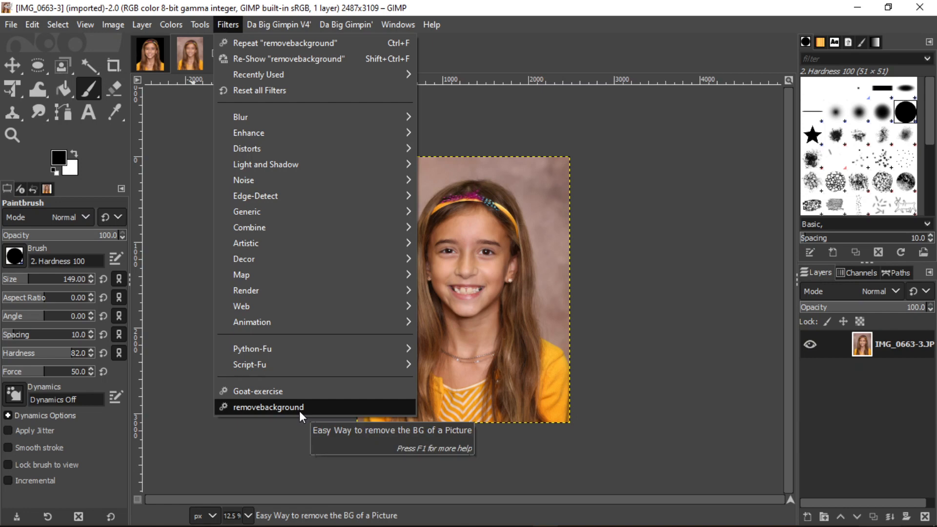
pyautogui.click(423, 440)
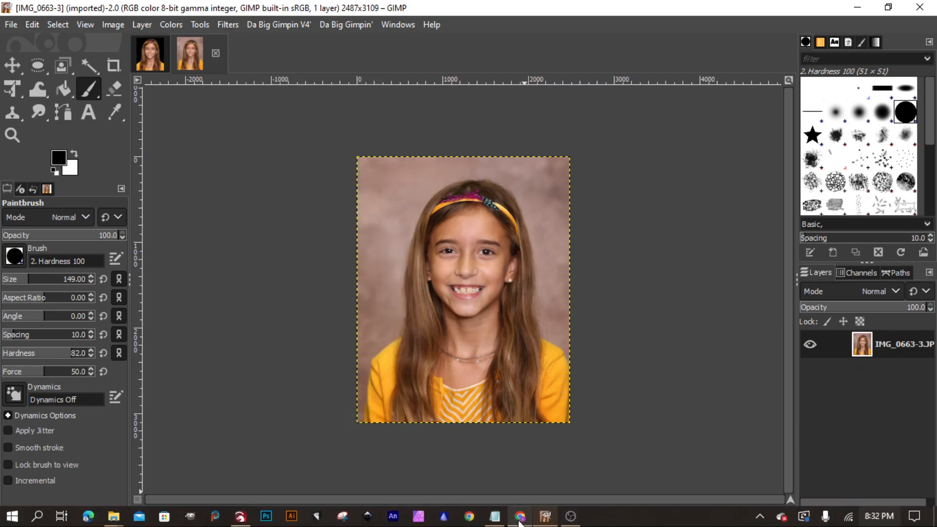
# - Switch to Chrome, open the Gimp Plugin's GitHub repository from remove.bg's Tools & API page, and check the saving options for remove_background.py
pyautogui.click(519, 516)
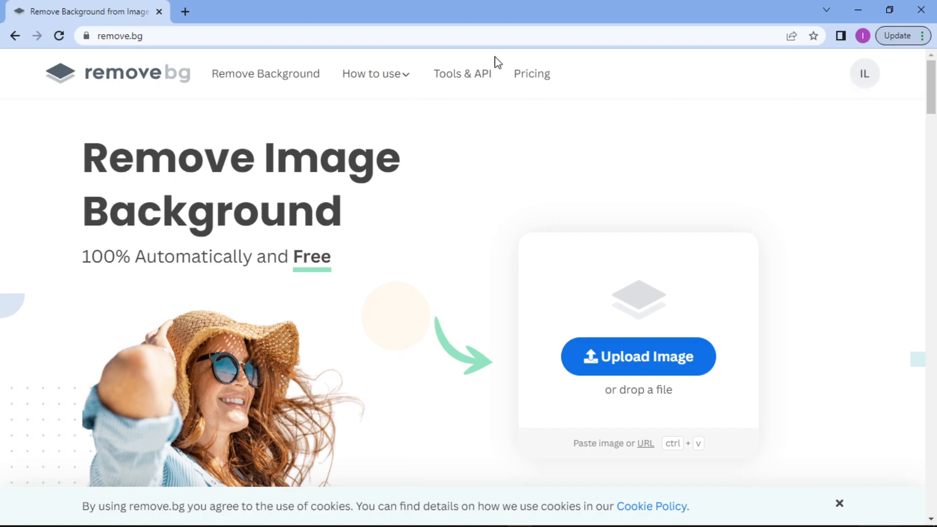
pyautogui.click(470, 74)
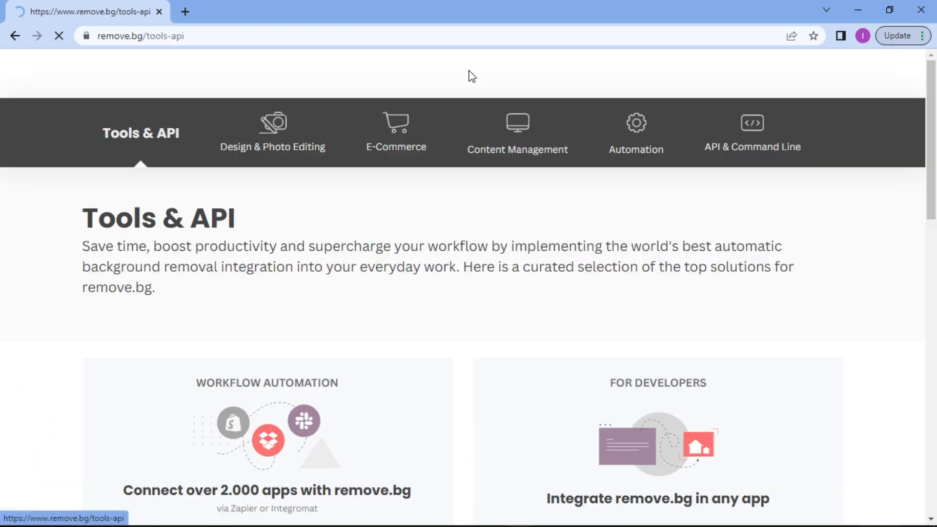
pyautogui.scroll(-10, 360, 267)
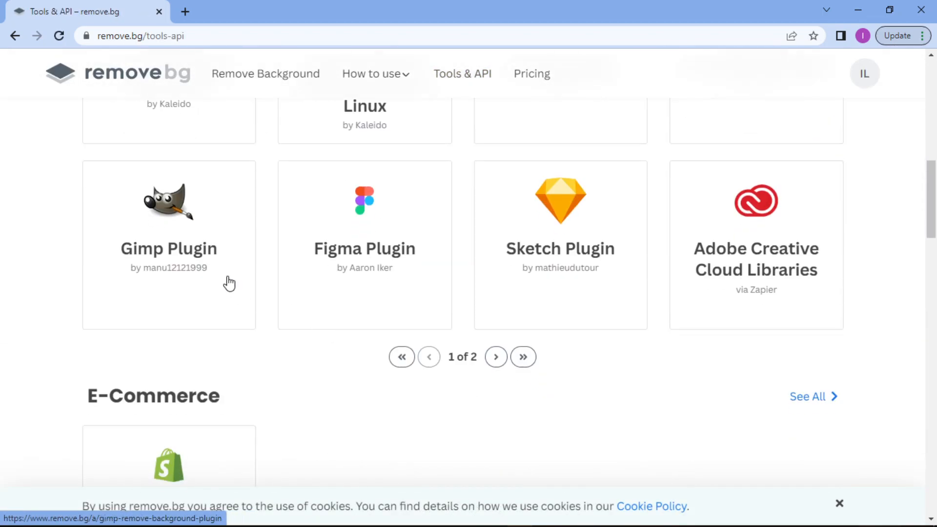
pyautogui.click(229, 283)
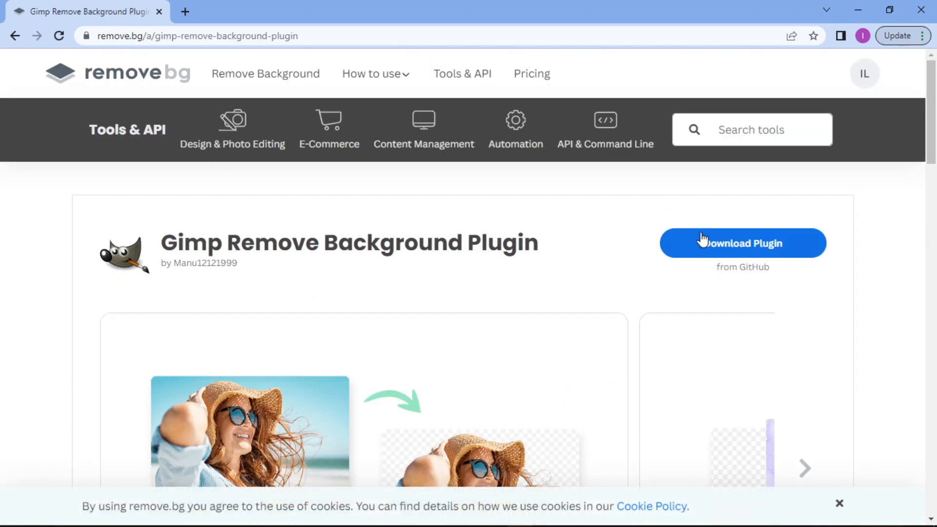
pyautogui.click(715, 245)
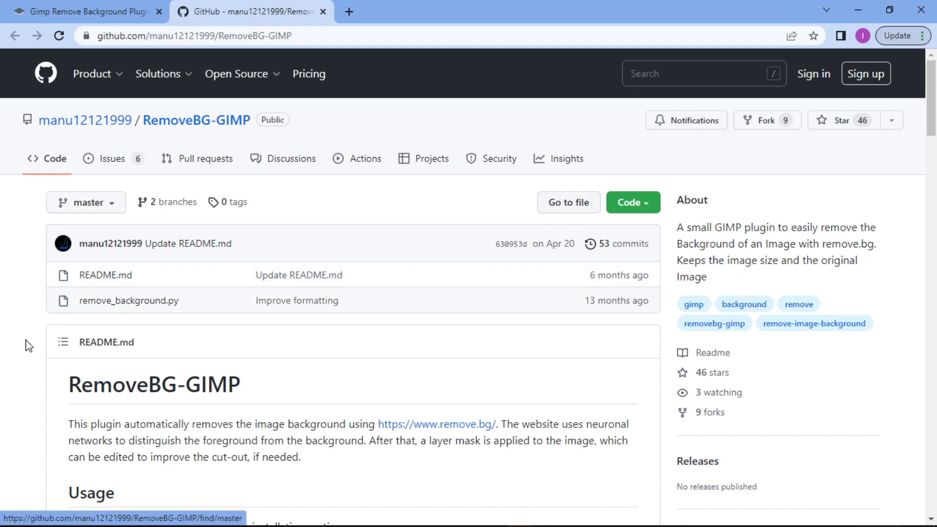
pyautogui.rightClick(114, 302)
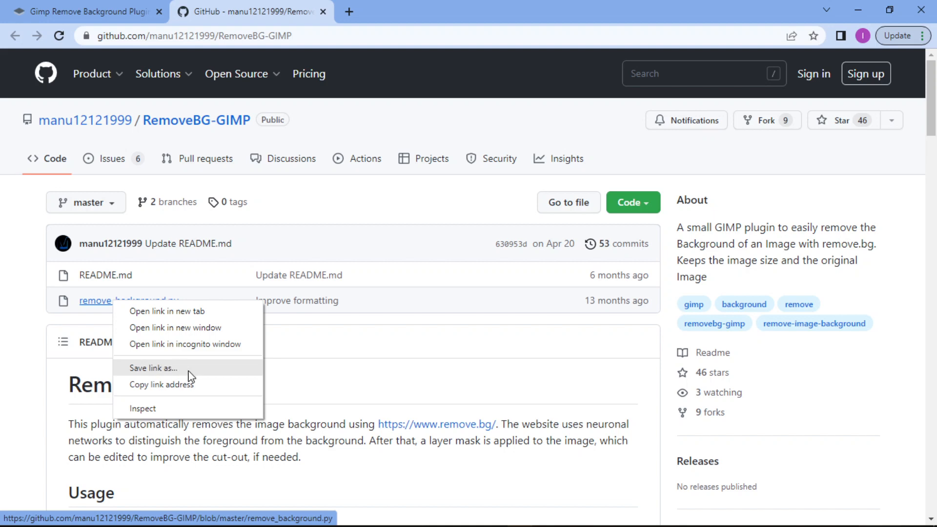
pyautogui.click(341, 333)
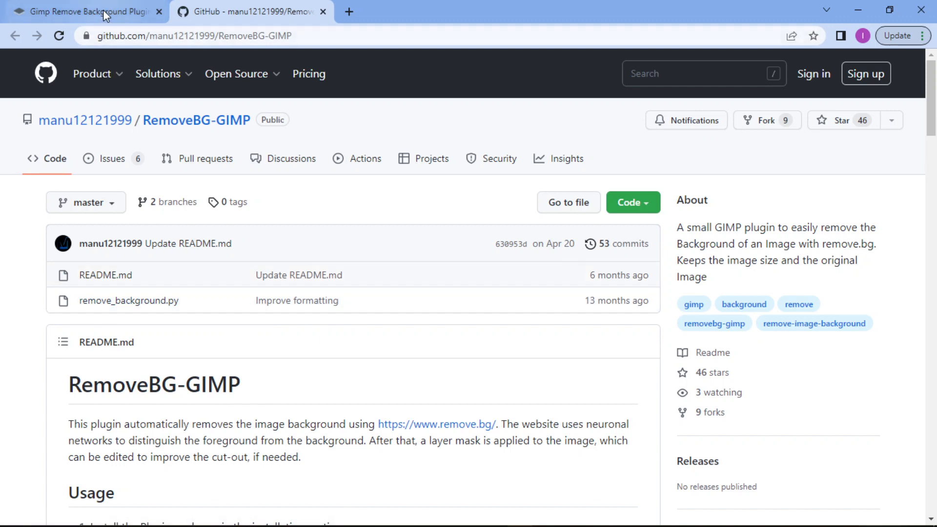
# - Switch to GIMP and select the user's AppData plug-ins folder in the Plug-in Folders preferences
pyautogui.moveTo(494, 524)
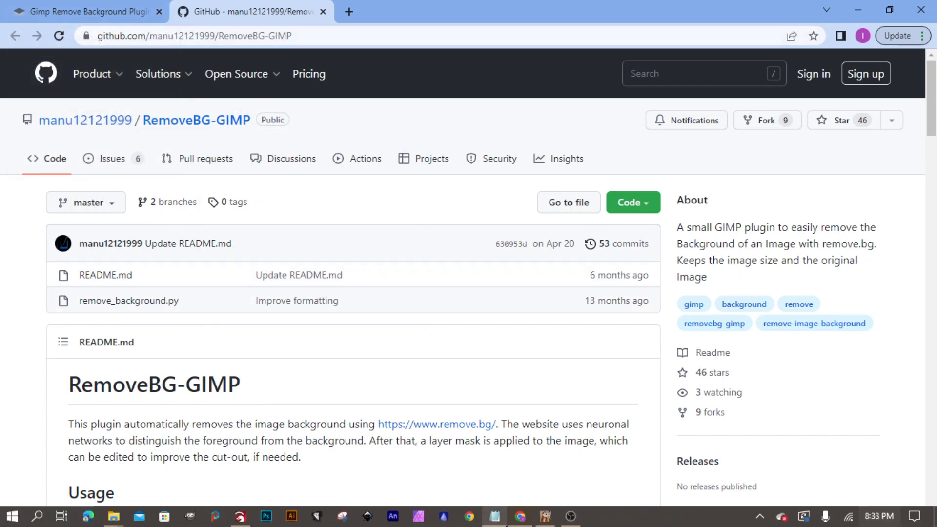
pyautogui.click(545, 517)
pyautogui.click(32, 25)
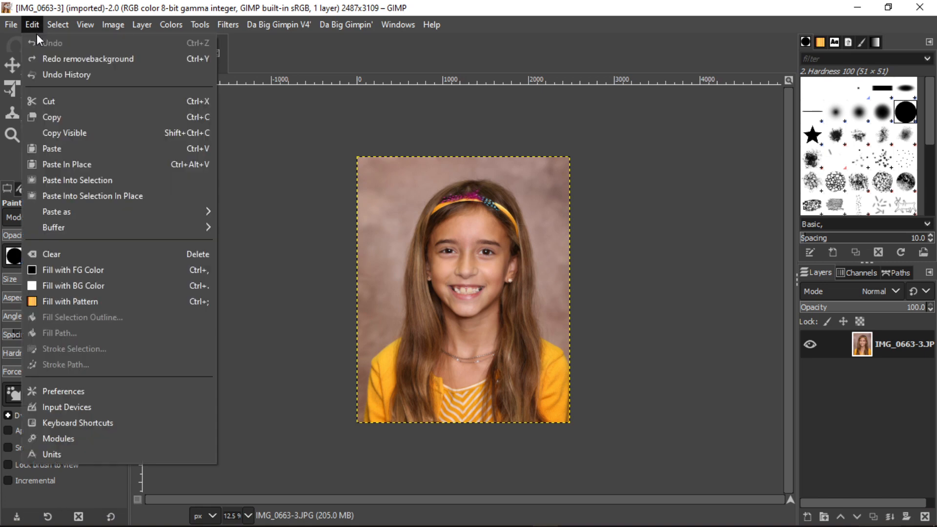
pyautogui.click(54, 393)
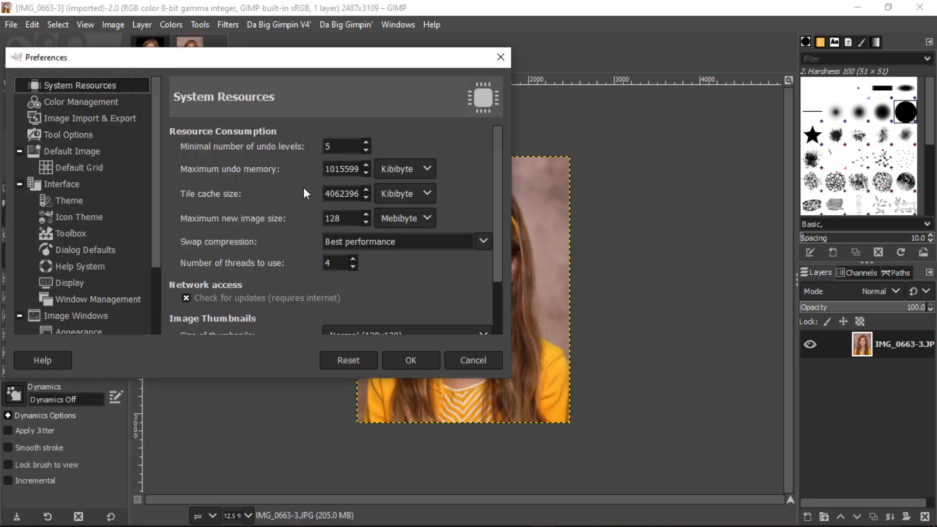
pyautogui.moveTo(155, 189); pyautogui.dragTo(166, 300)
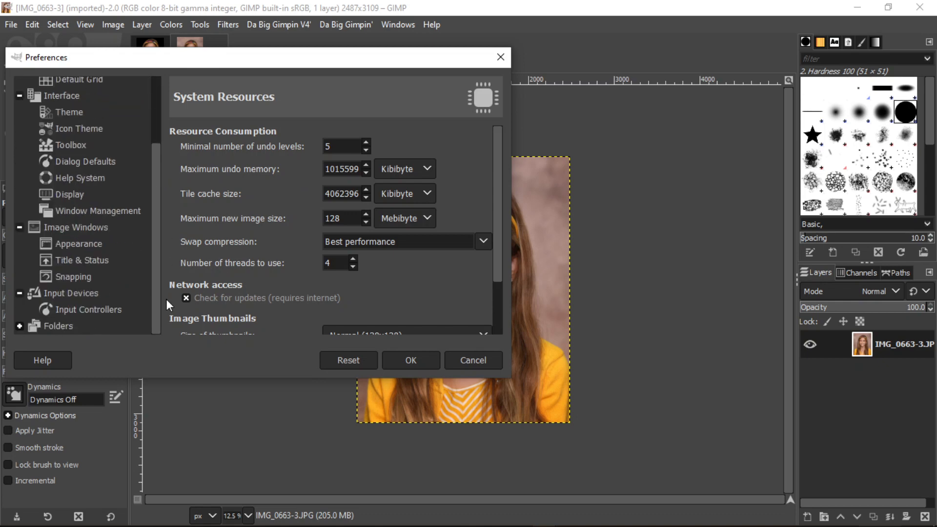
pyautogui.click(20, 325)
pyautogui.scroll(-5, 64, 261)
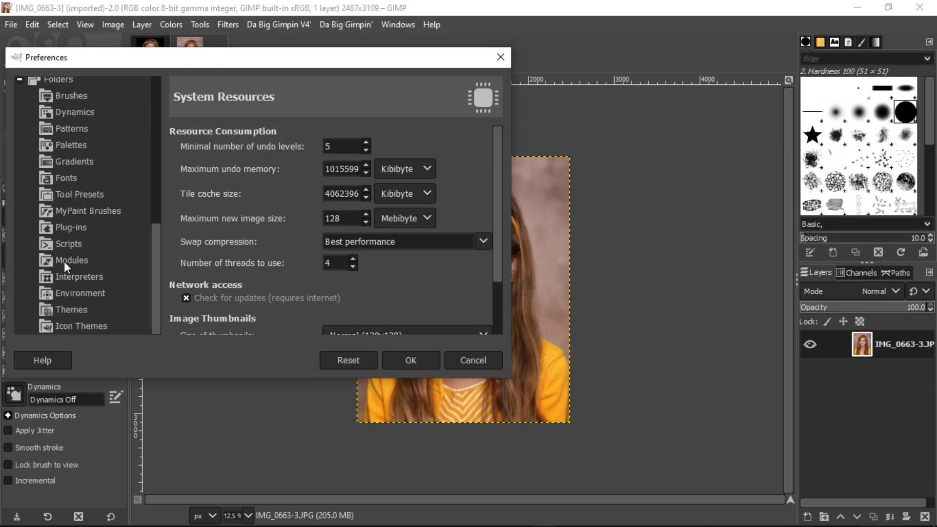
pyautogui.click(66, 230)
pyautogui.click(256, 206)
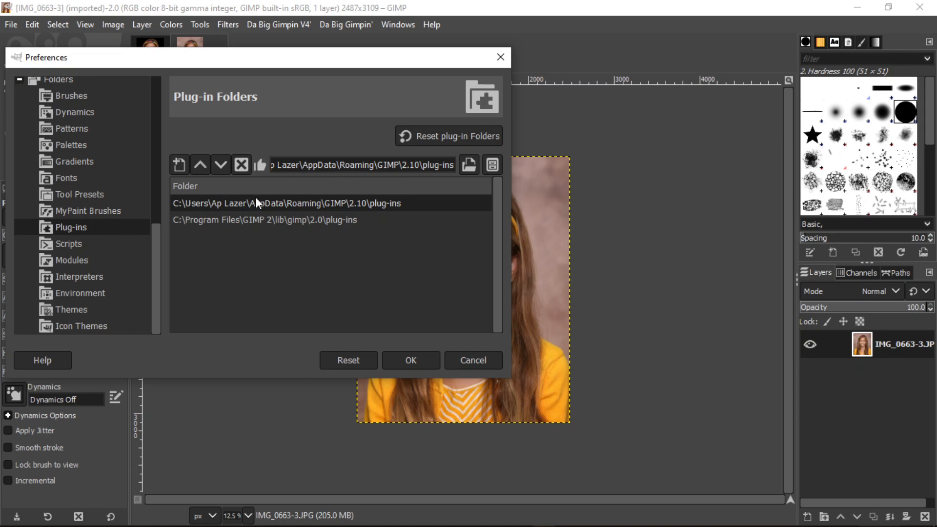
# - Inspect GIMP's 2.10 plug-ins folder in the file manager, and close it along with the preferences
pyautogui.click(492, 166)
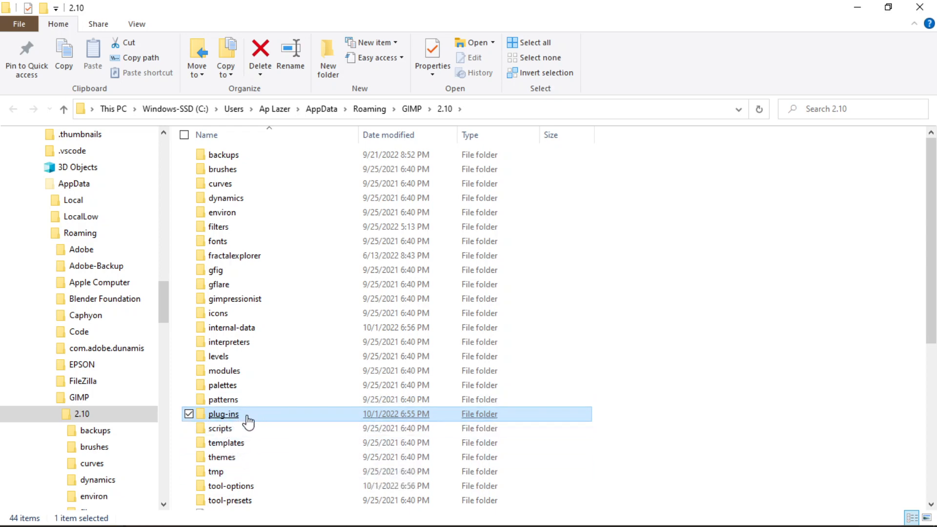
pyautogui.doubleClick(223, 414)
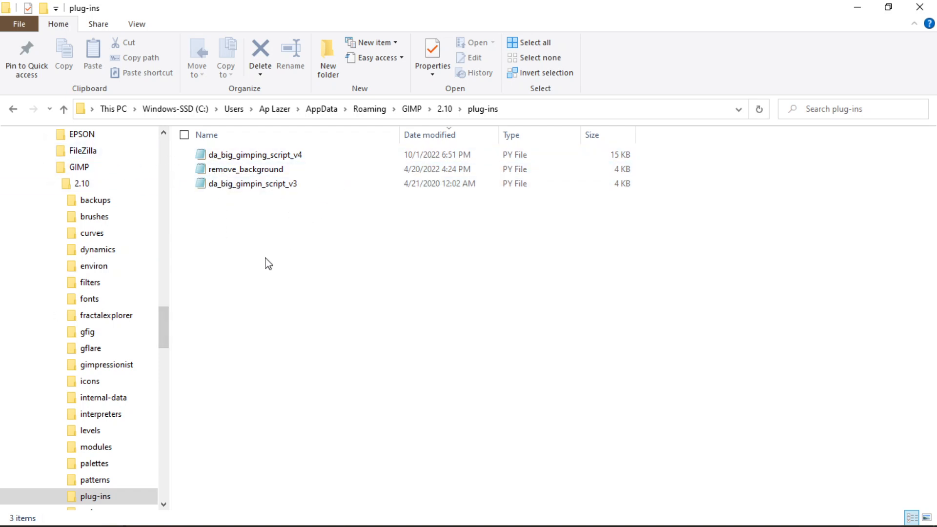
pyautogui.rightClick(273, 214)
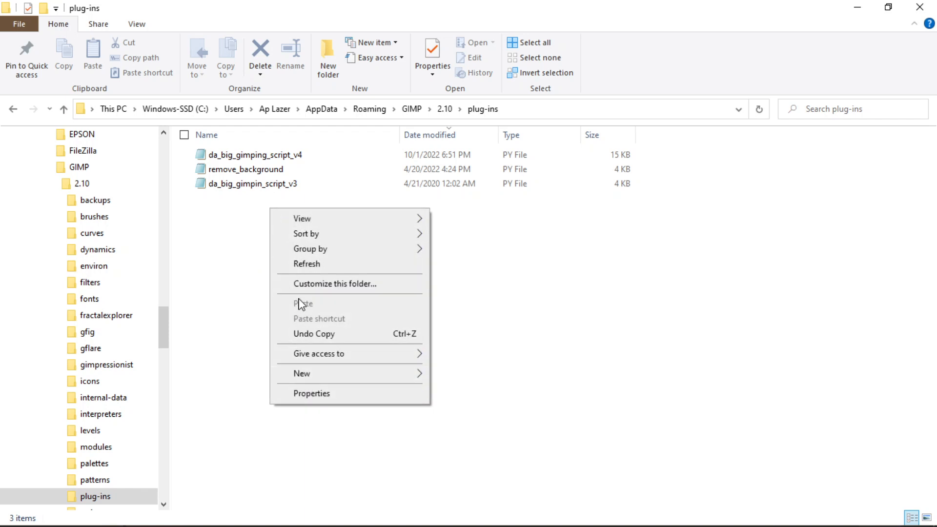
pyautogui.click(234, 262)
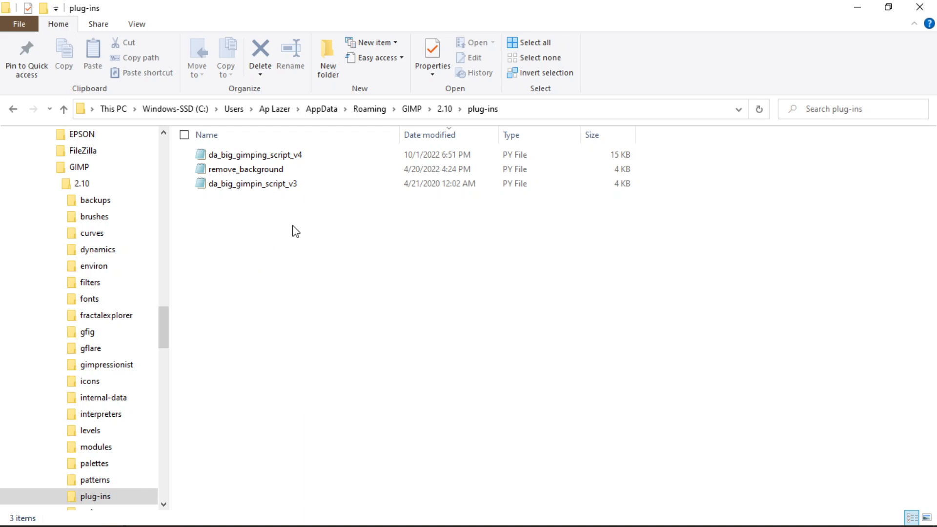
pyautogui.click(919, 7)
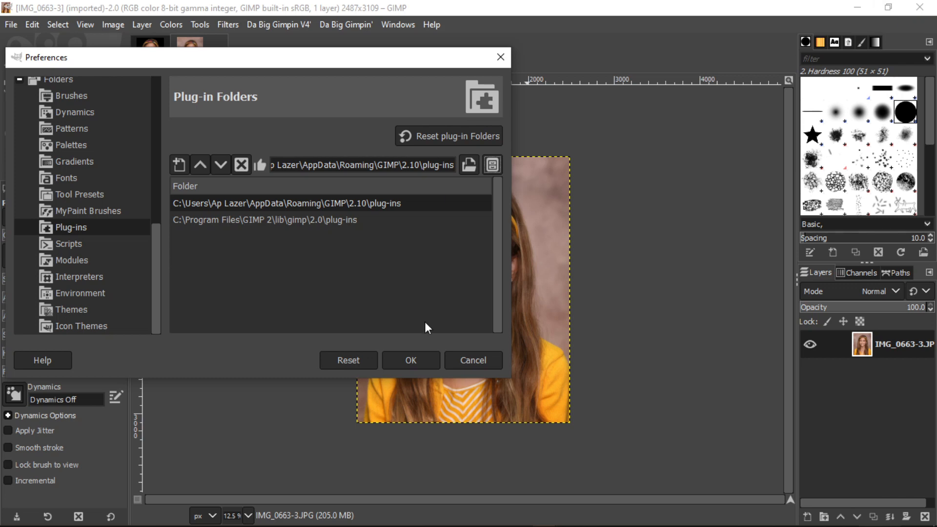
pyautogui.click(490, 354)
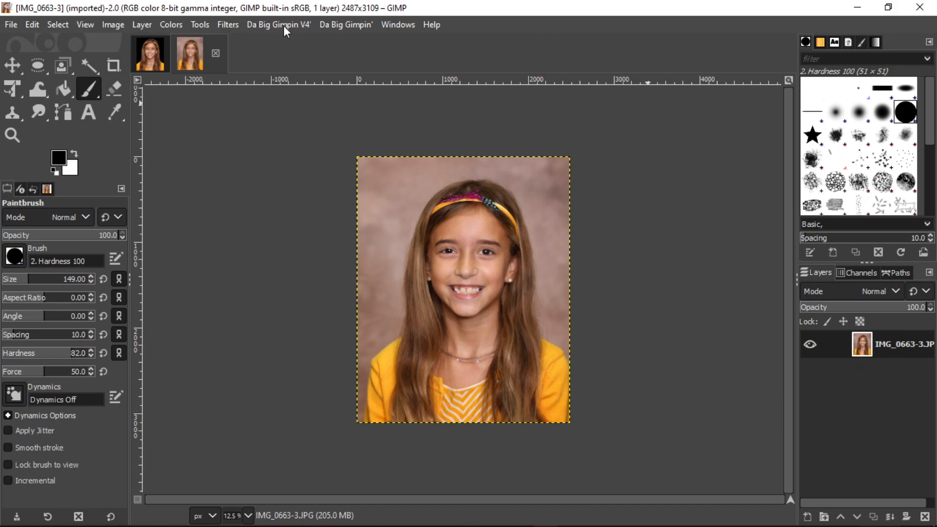
# - Start the removebackground filter on the IMG_0663-3 portrait
pyautogui.click(233, 25)
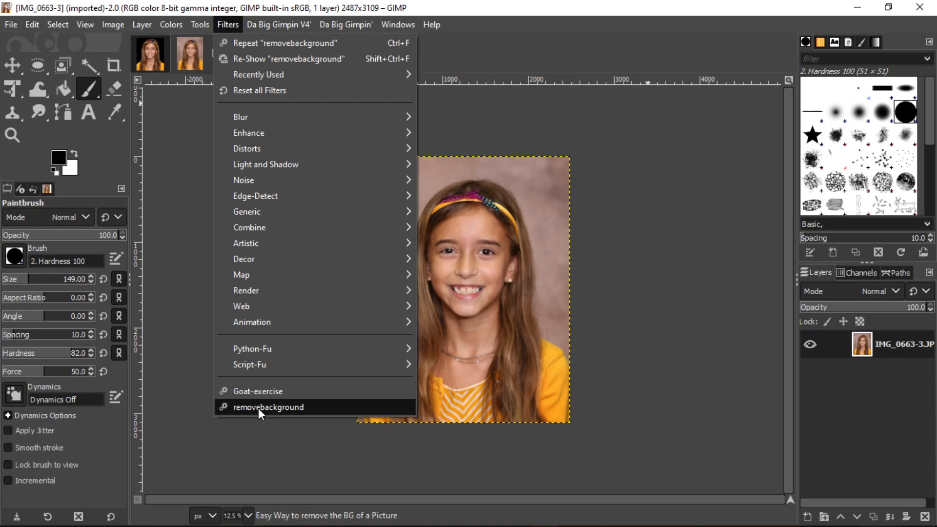
pyautogui.moveTo(316, 29)
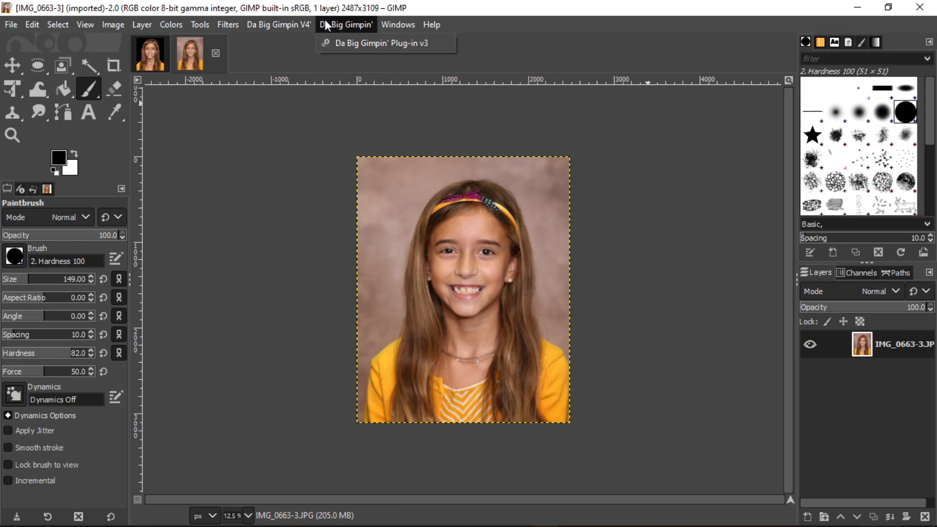
pyautogui.moveTo(238, 30)
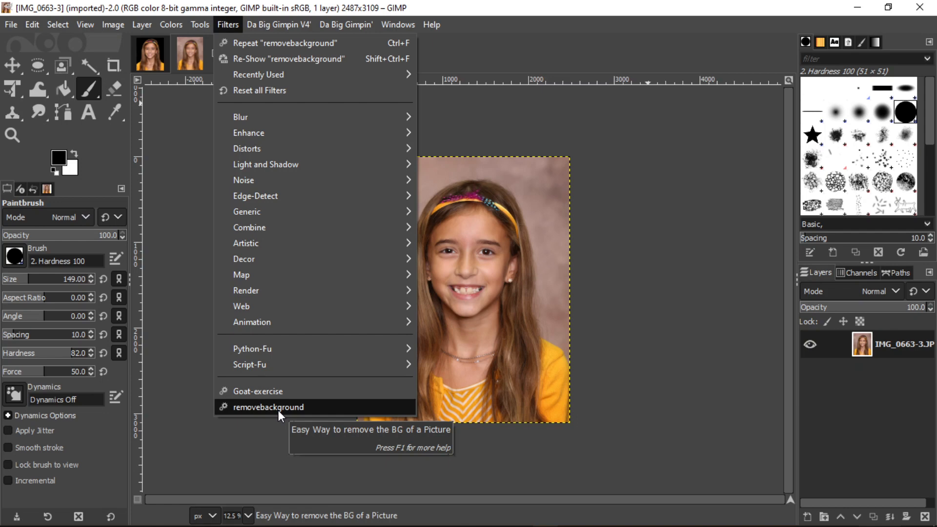
pyautogui.click(239, 405)
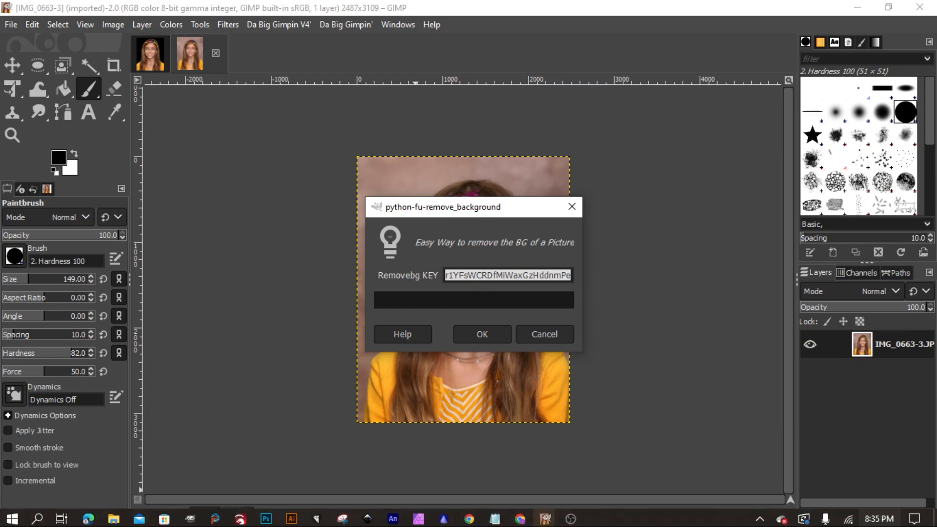
# - Switch to Chrome and open the API Keys section of the remove.bg account dashboard
pyautogui.click(519, 523)
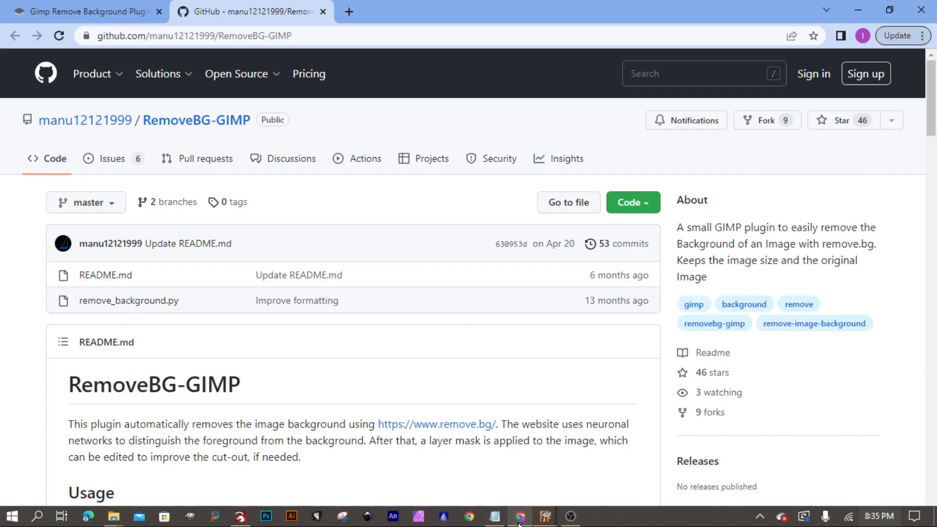
pyautogui.click(73, 8)
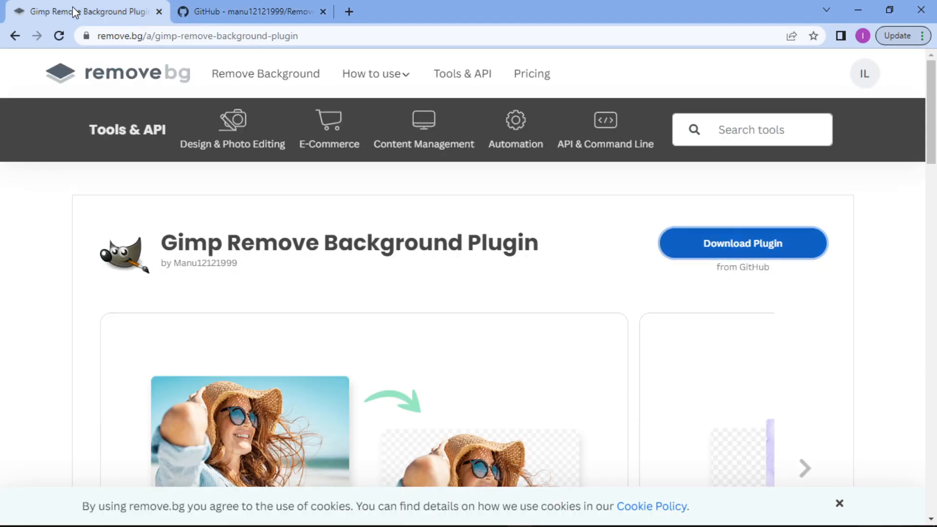
pyautogui.click(864, 75)
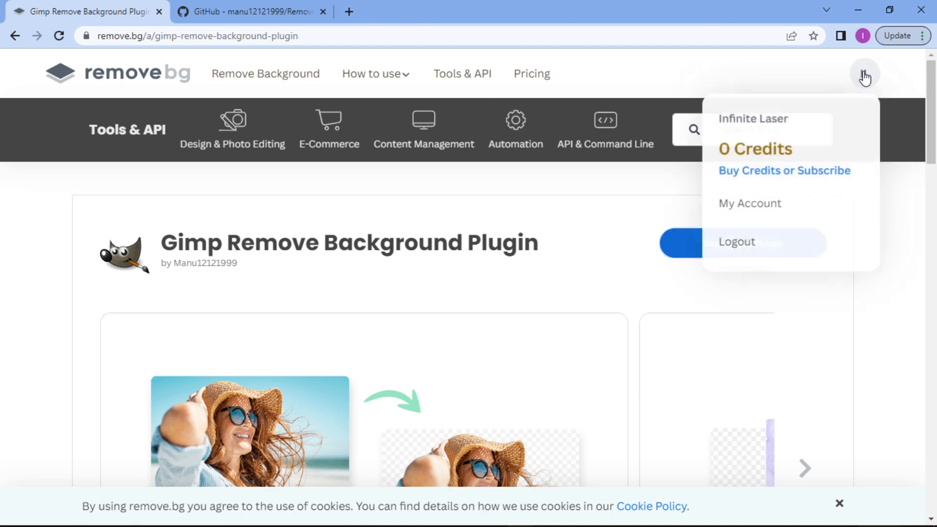
pyautogui.click(742, 208)
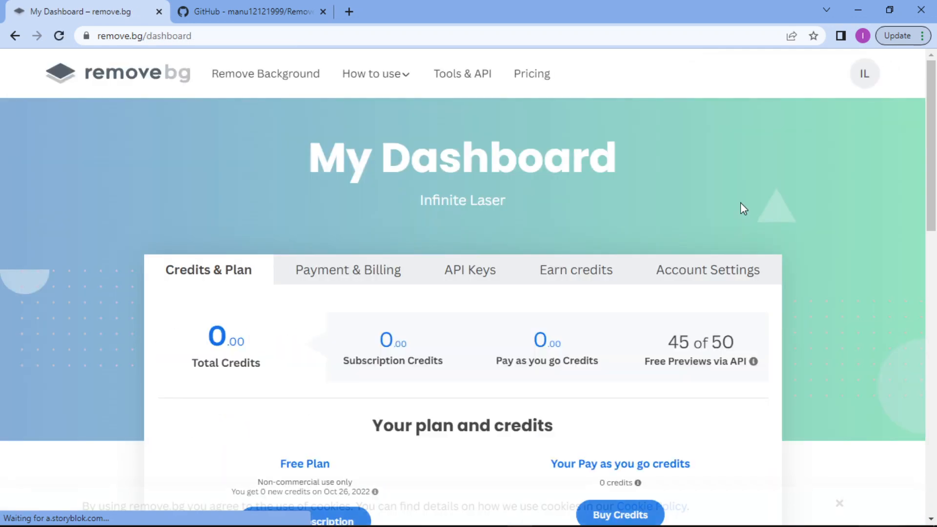
pyautogui.click(466, 274)
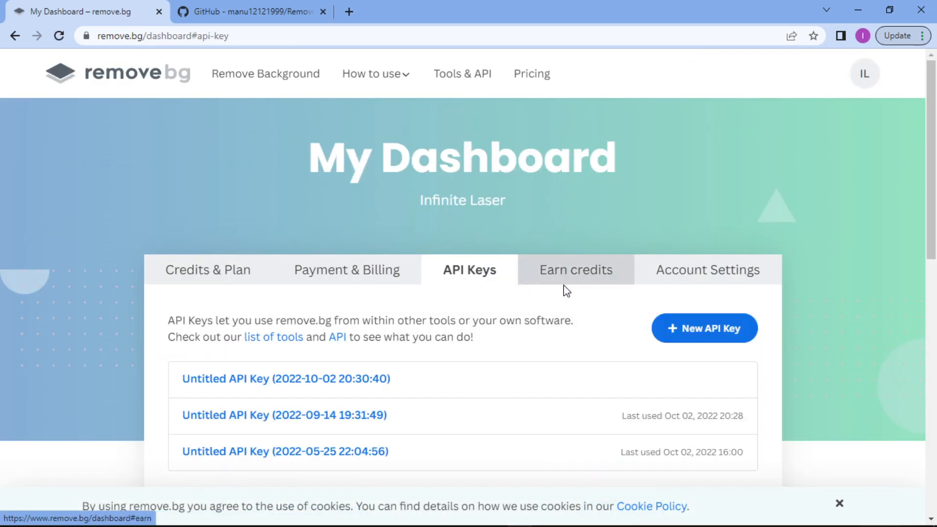
# - Look at the new API key form without creating one, and copy the API key created on 2022-05-25
pyautogui.click(681, 325)
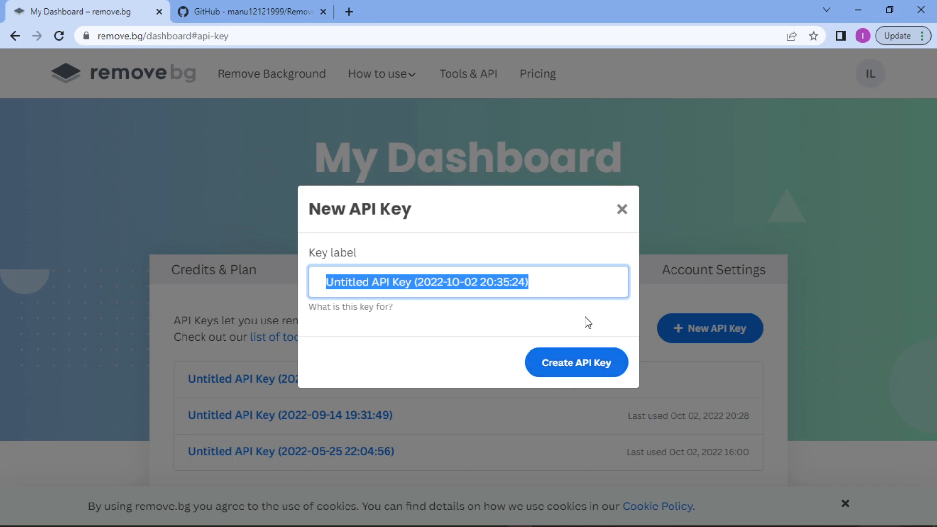
pyautogui.click(622, 207)
pyautogui.scroll(-4, 497, 291)
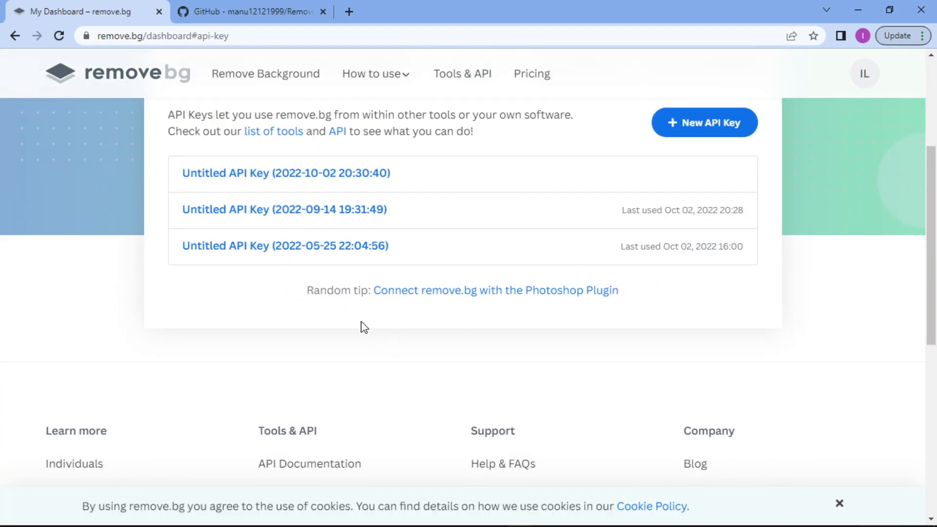
pyautogui.click(348, 250)
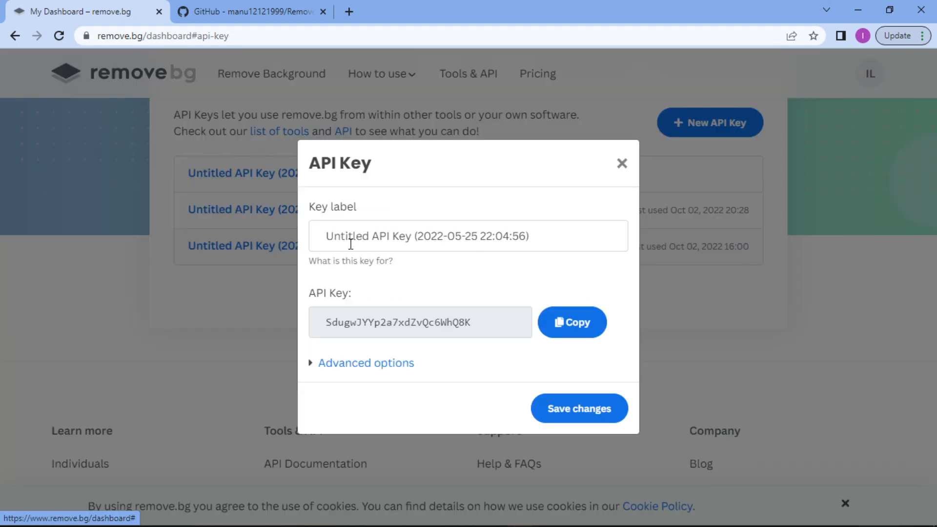
pyautogui.click(560, 322)
# - Switch to GIMP's python-fu-remove_background dialog and replace the Removebg KEY with the copied API key
pyautogui.moveTo(515, 522)
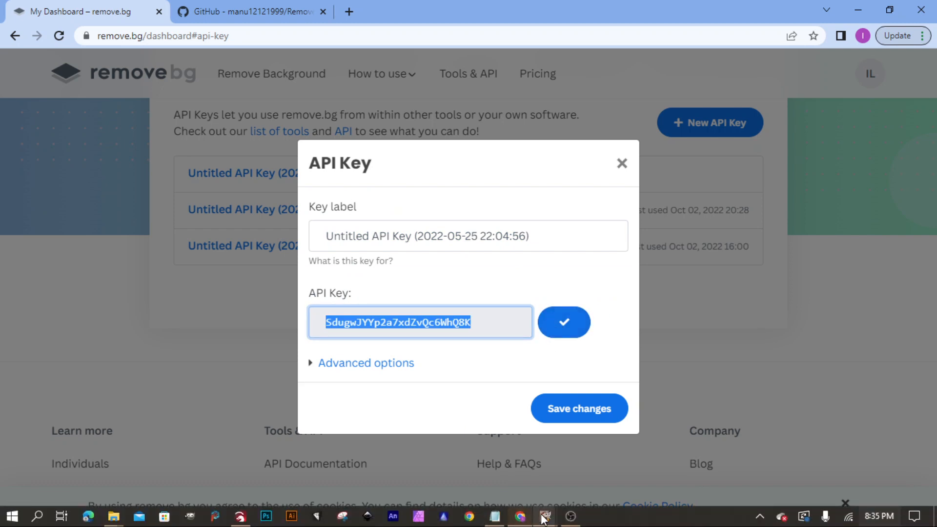
pyautogui.moveTo(545, 516)
pyautogui.click(578, 473)
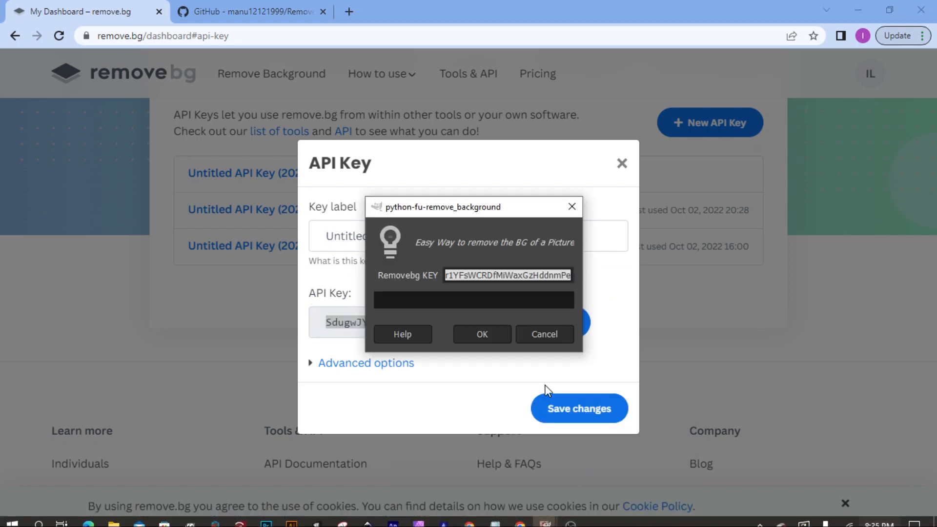
pyautogui.rightClick(504, 275)
pyautogui.click(522, 312)
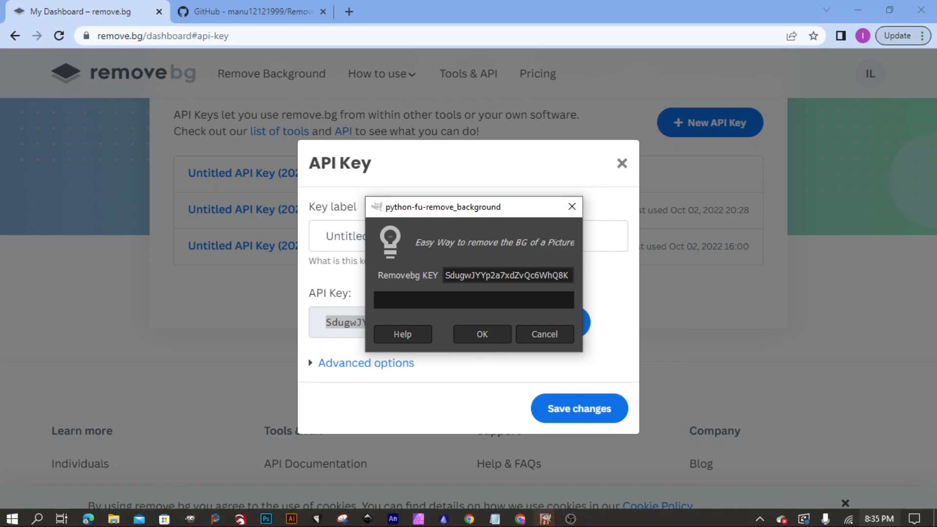
# - Return to the IMG_0663-3 portrait in GIMP and run the background removal with the entered key
pyautogui.click(545, 516)
pyautogui.click(491, 480)
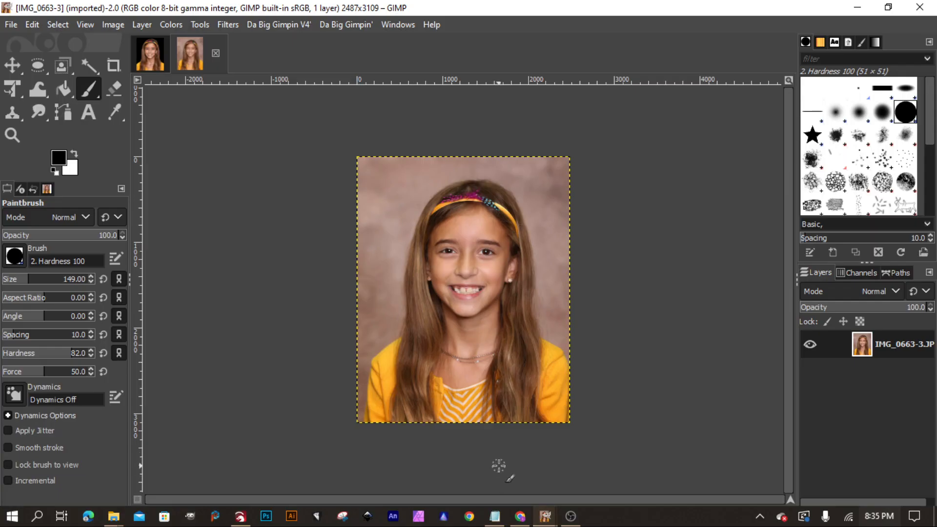
pyautogui.moveTo(545, 516)
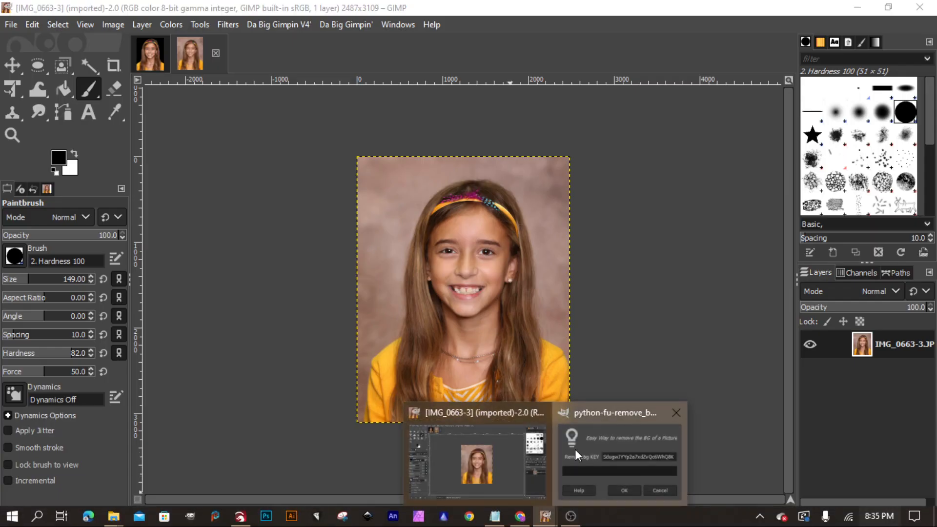
pyautogui.click(575, 449)
pyautogui.click(493, 332)
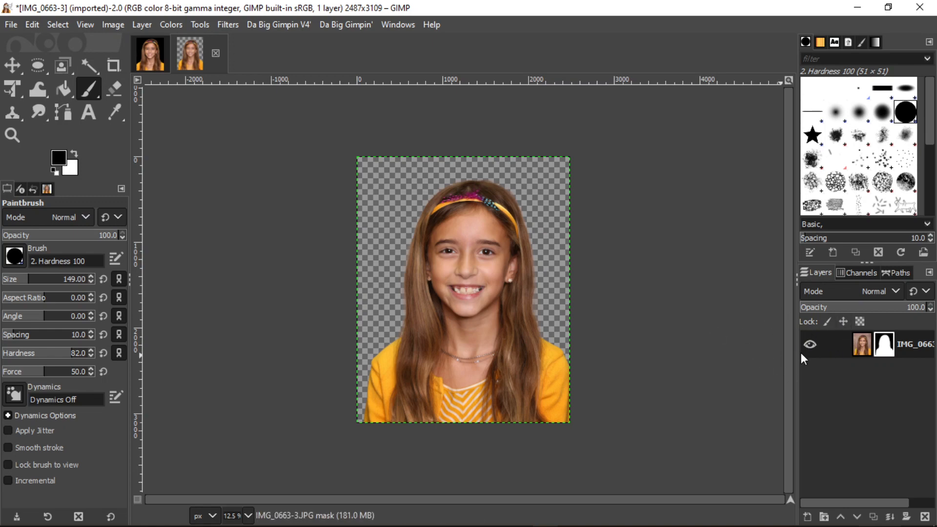
# - Flatten the masked portrait onto the white background color
pyautogui.rightClick(841, 339)
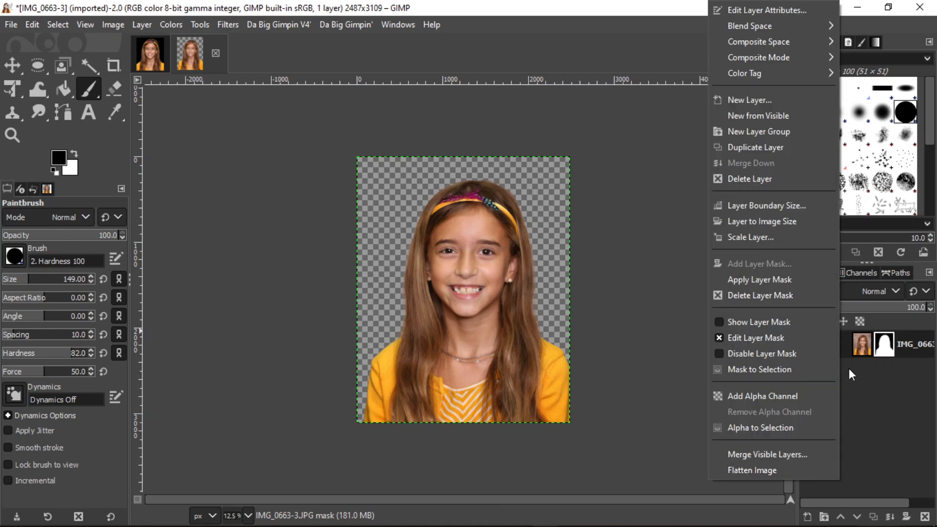
pyautogui.rightClick(842, 338)
pyautogui.rightClick(840, 340)
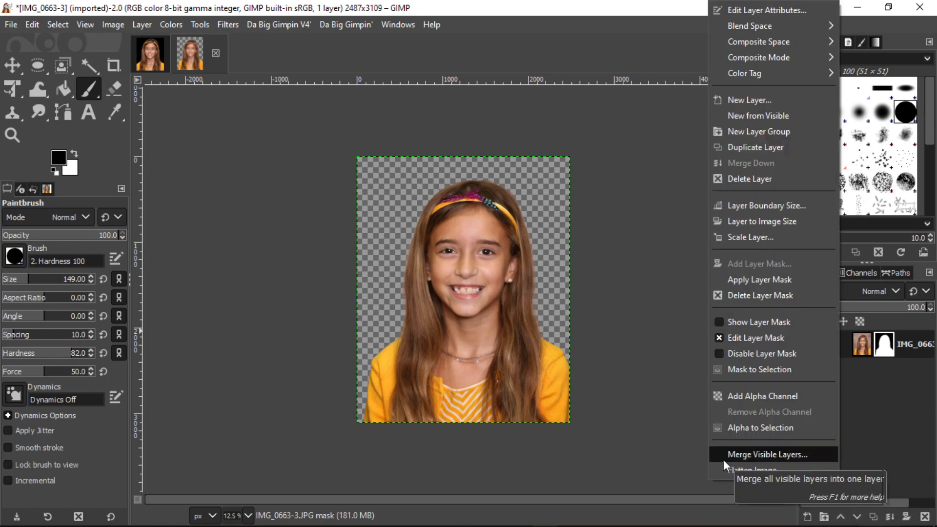
pyautogui.click(741, 464)
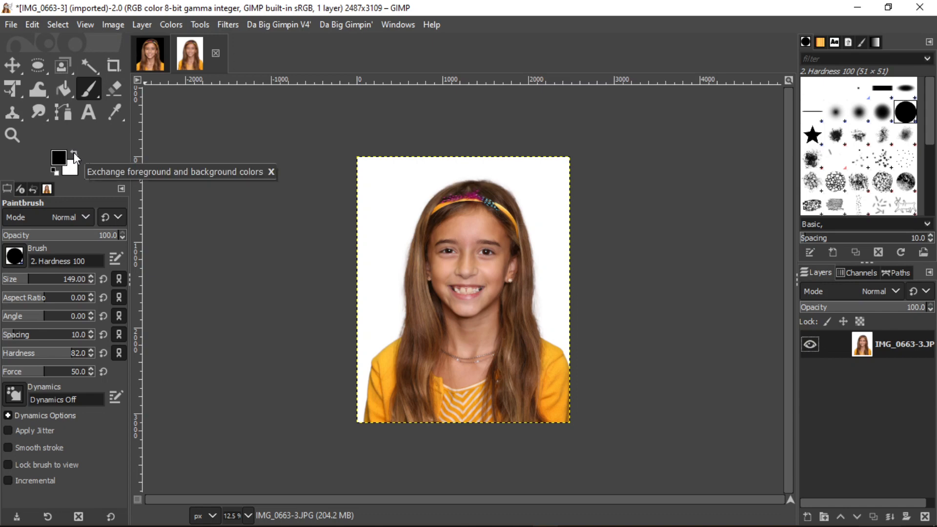
# - Undo the flattening and flatten the portrait onto black instead, with the foreground and background colors swapped
pyautogui.click(32, 24)
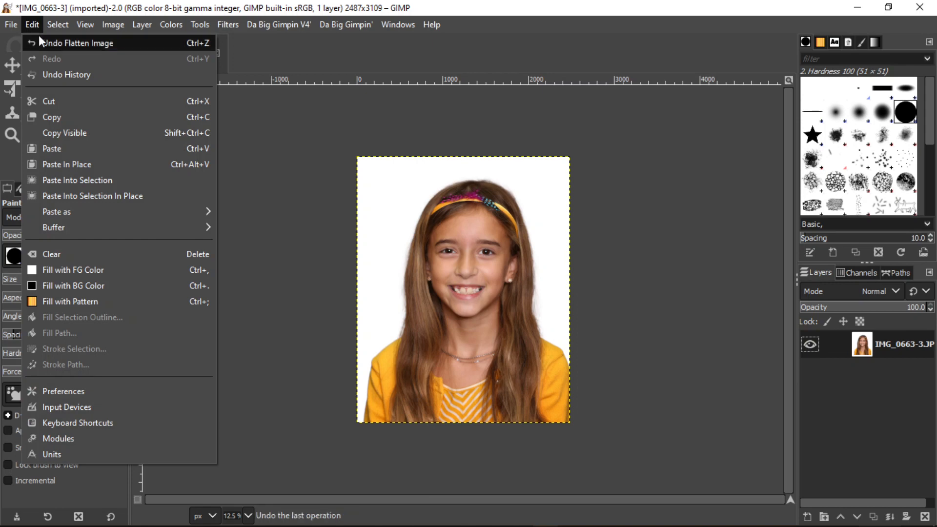
pyautogui.click(39, 37)
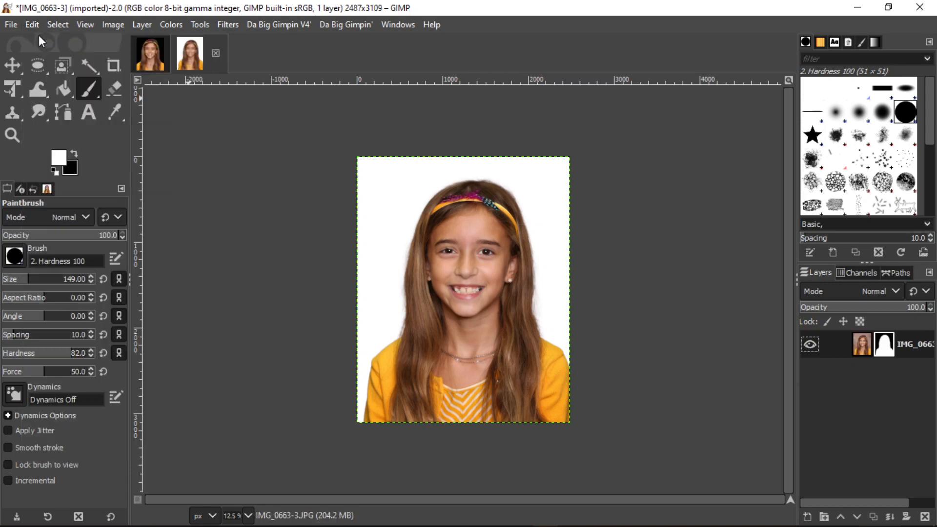
pyautogui.rightClick(832, 340)
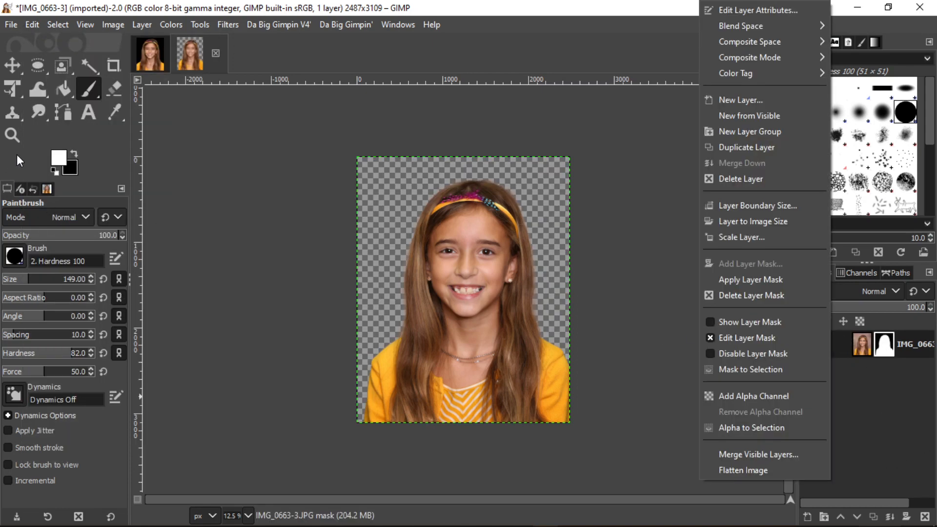
pyautogui.click(52, 173)
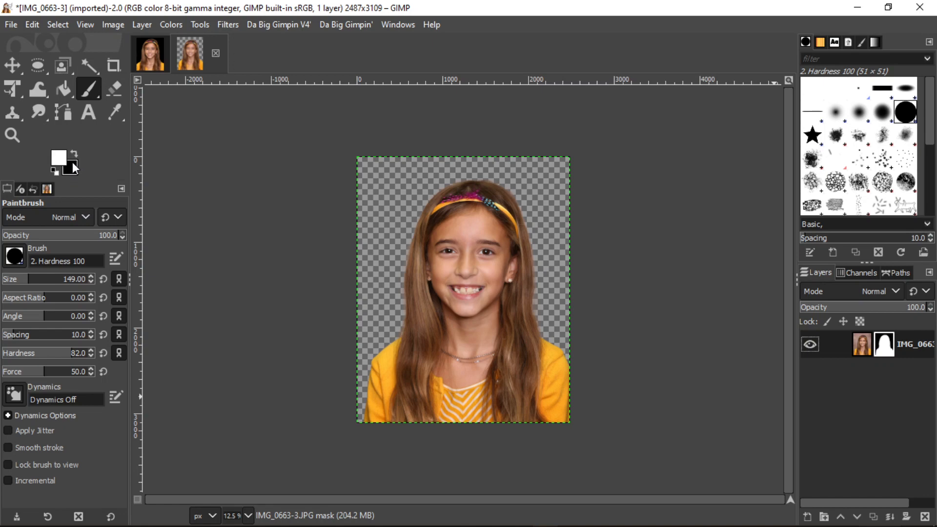
pyautogui.rightClick(835, 343)
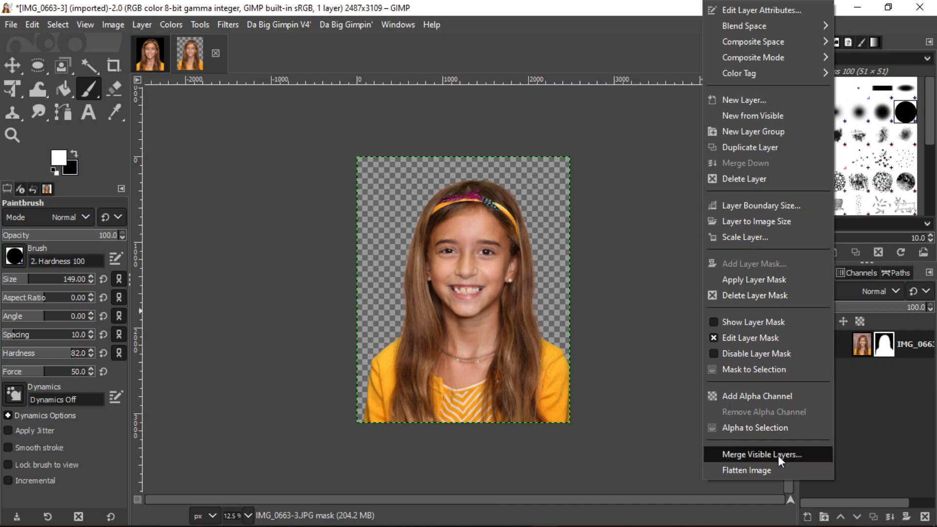
pyautogui.click(768, 469)
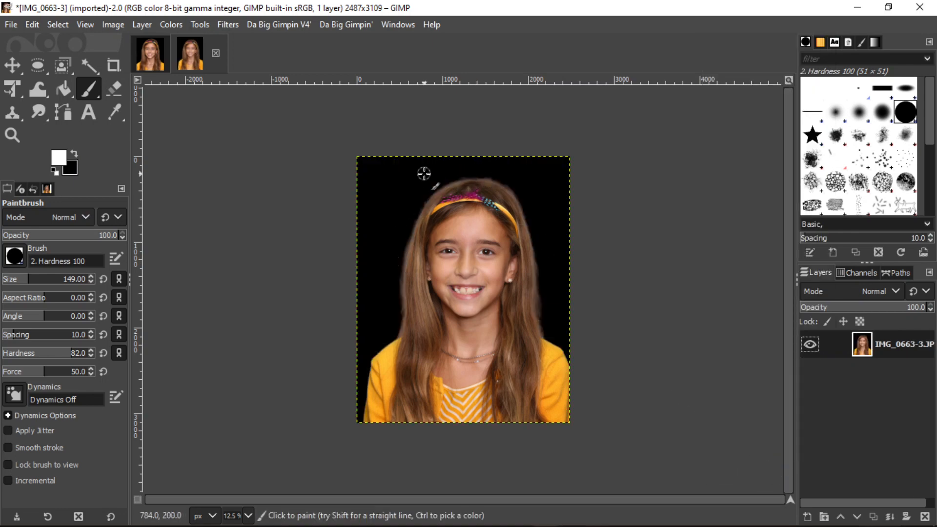
# - Set the Paintbrush size to 114 for retouching the hair edge at 100% zoom
pyautogui.click(248, 515)
pyautogui.click(239, 436)
pyautogui.scroll(15, 385, 390)
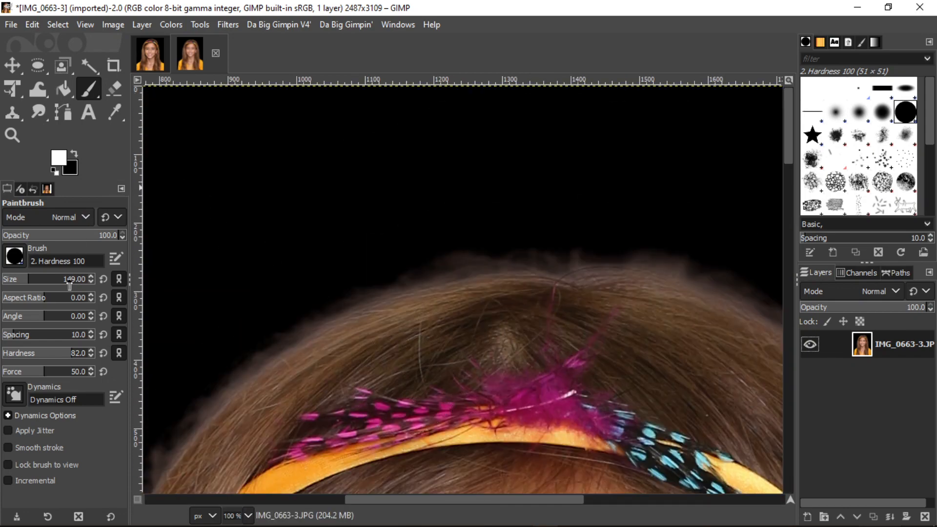
pyautogui.click(90, 91)
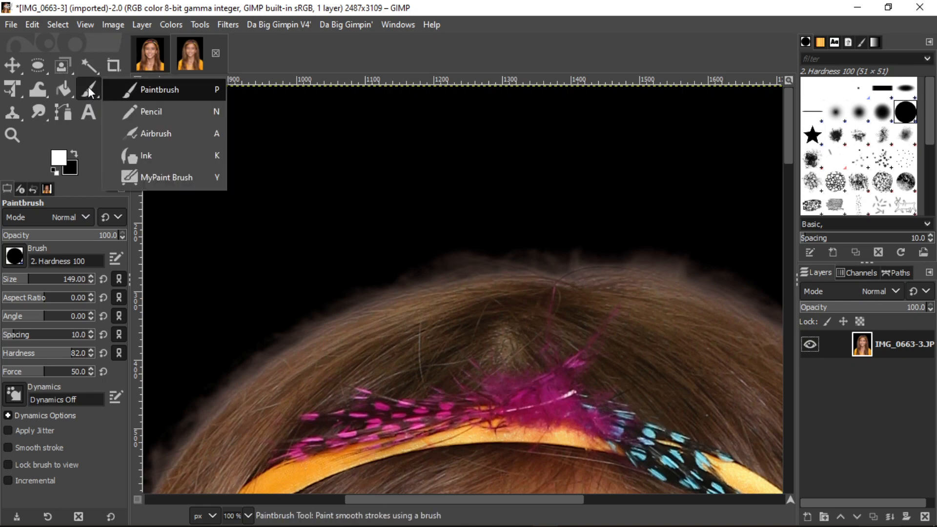
pyautogui.click(90, 92)
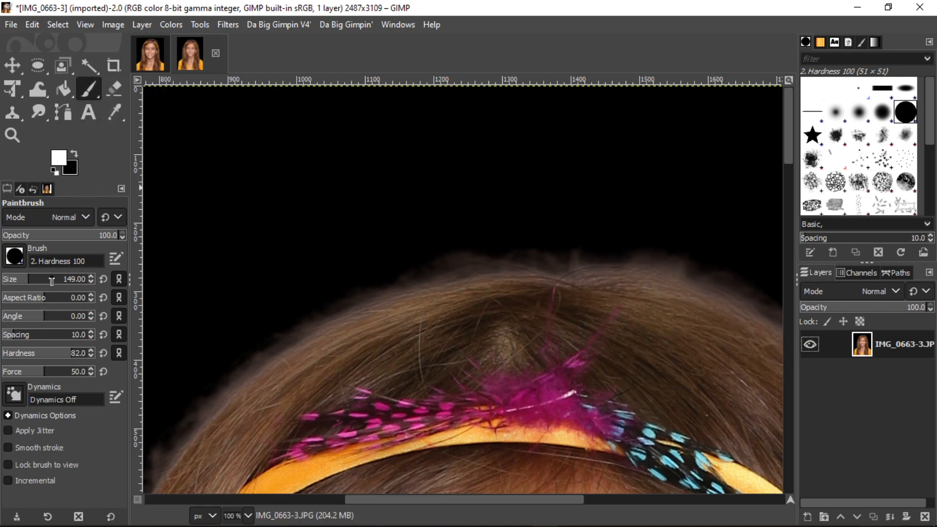
pyautogui.moveTo(51, 281)
pyautogui.mouseDown()
pyautogui.moveTo(76, 281)
pyautogui.moveTo(23, 285)
pyautogui.mouseUp()
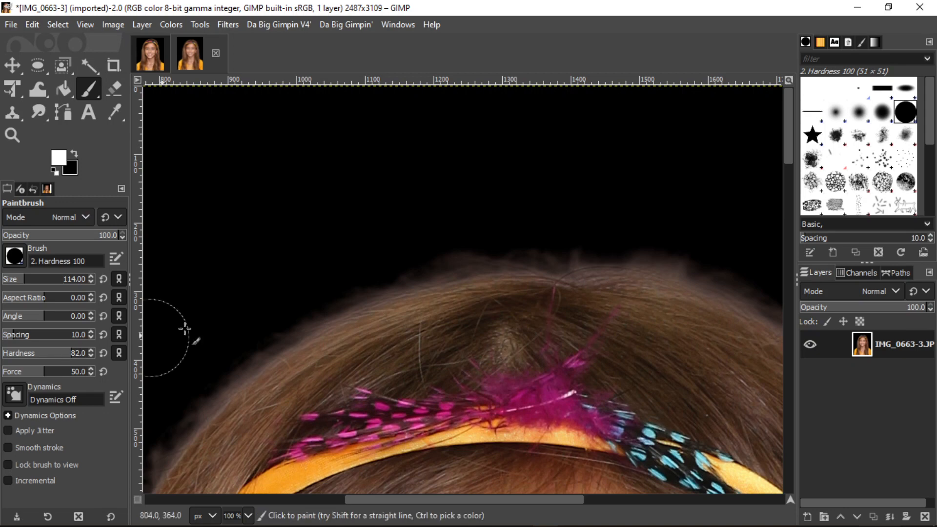
# - Paint a white dab on the black background beside the hair and undo it
pyautogui.click(223, 344)
pyautogui.click(226, 342)
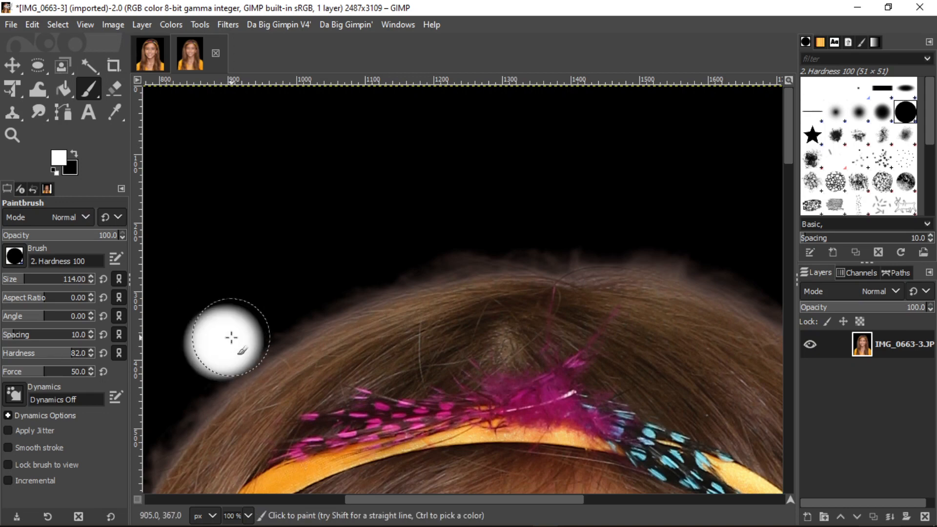
pyautogui.click(32, 25)
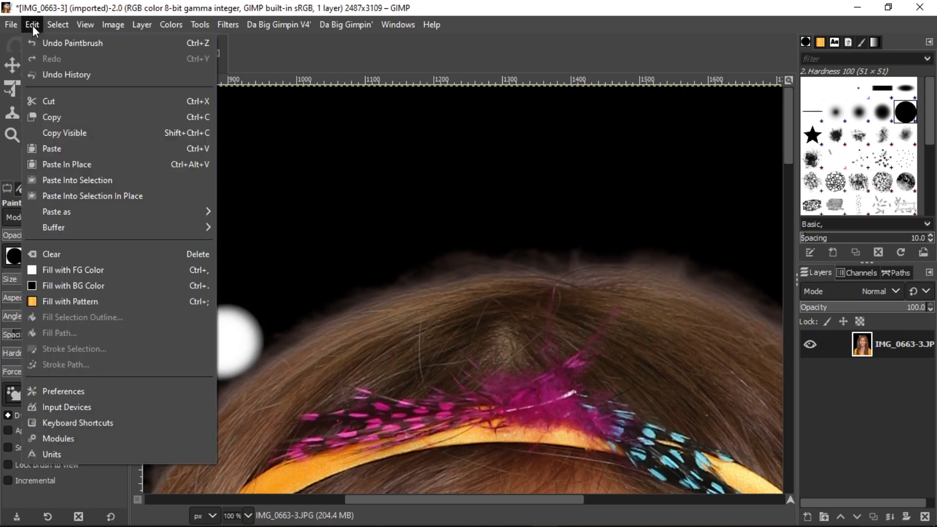
pyautogui.click(44, 40)
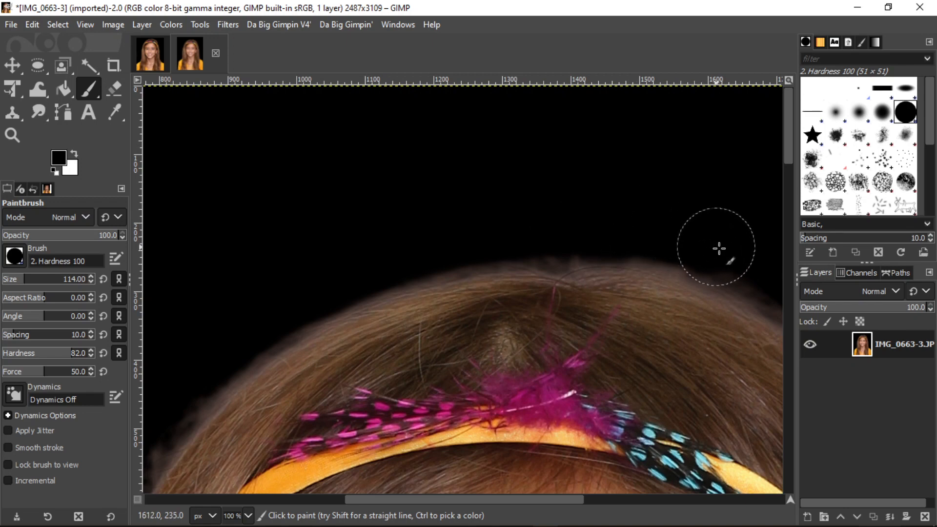
# - Select the black background around the hair with the Fuzzy Select tool, adjusting the threshold over the black area
pyautogui.click(91, 70)
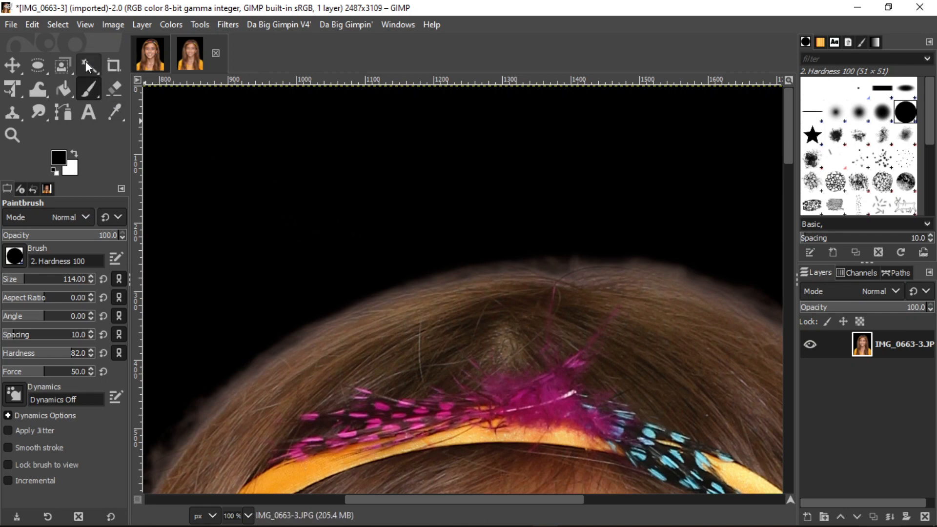
pyautogui.click(87, 62)
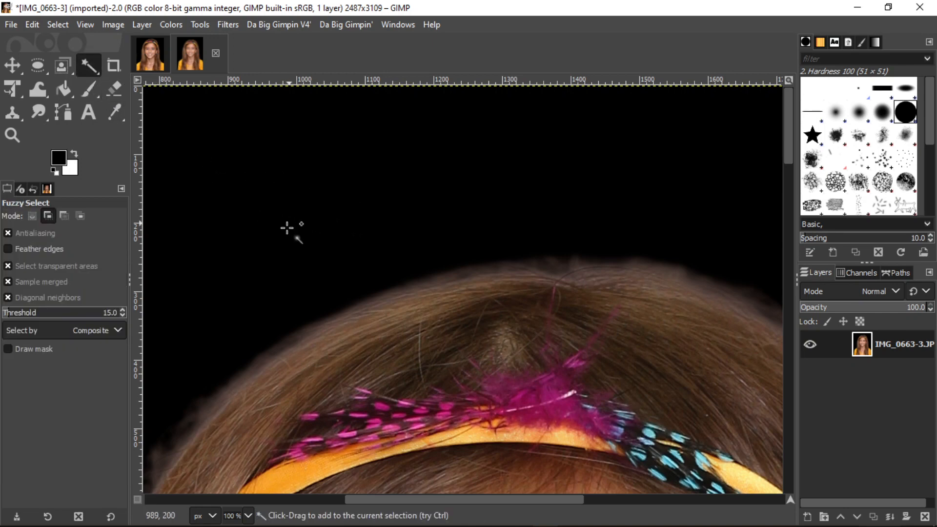
pyautogui.click(337, 203)
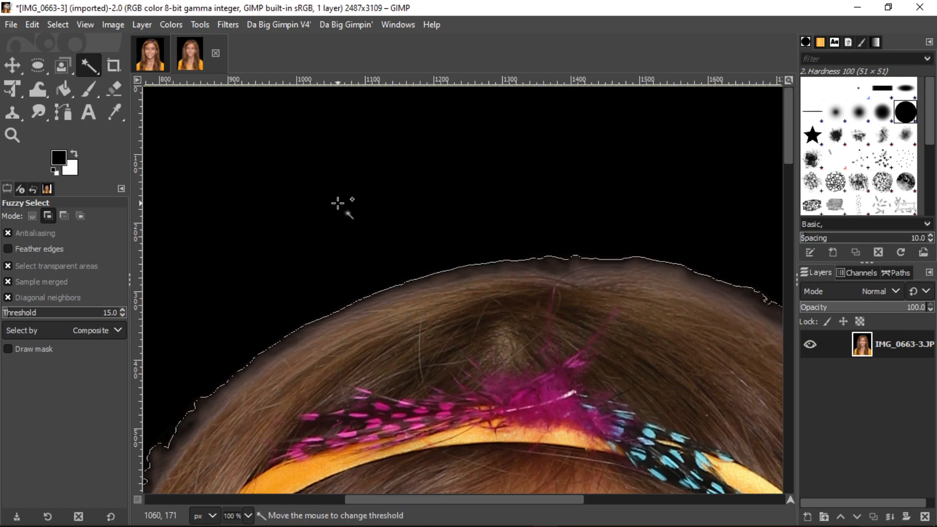
pyautogui.moveTo(338, 202); pyautogui.dragTo(315, 154)
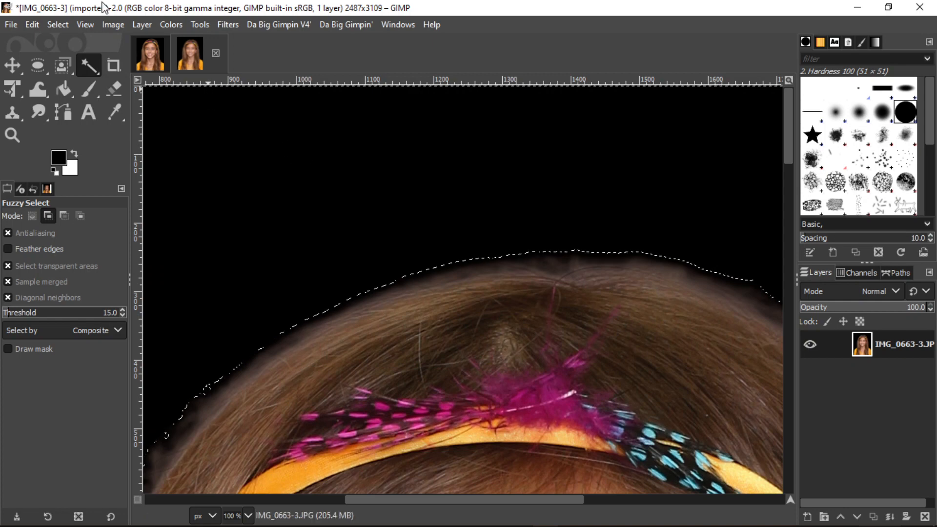
# - Sharpen the background selection twice
pyautogui.click(49, 25)
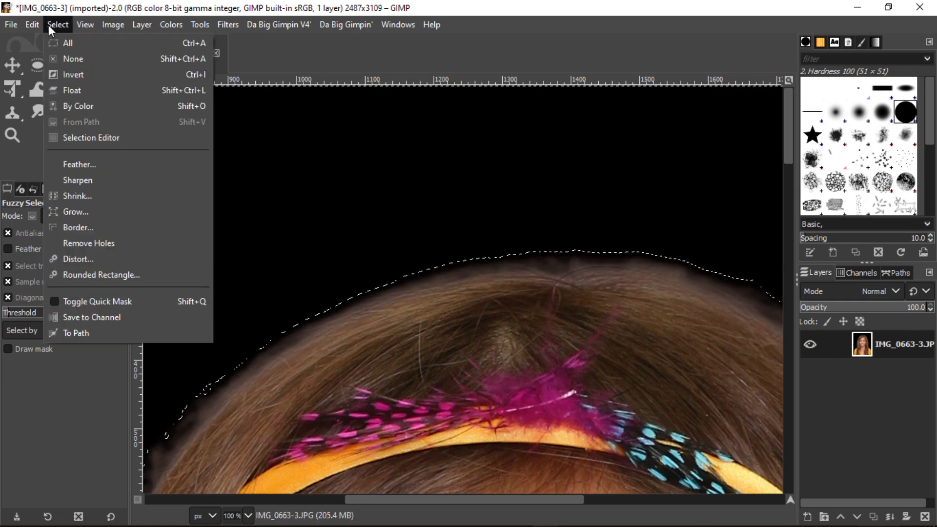
pyautogui.click(89, 180)
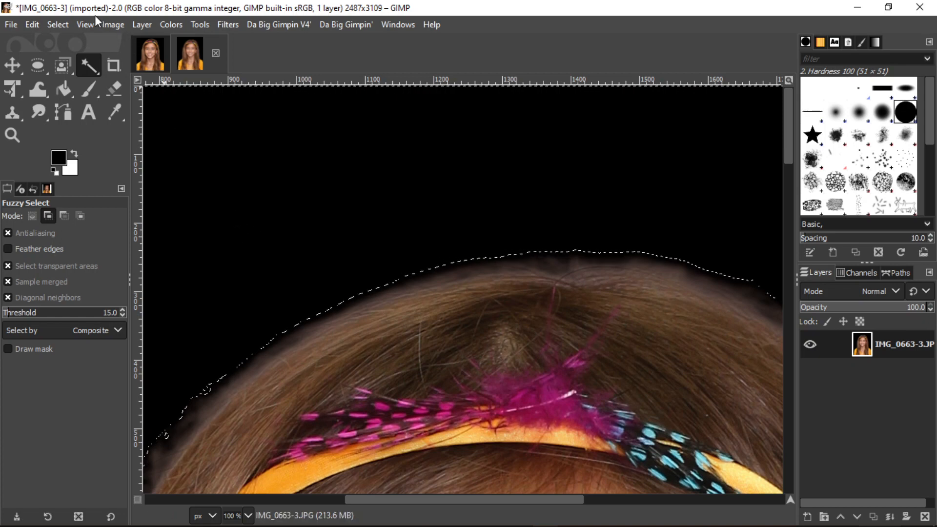
pyautogui.click(49, 24)
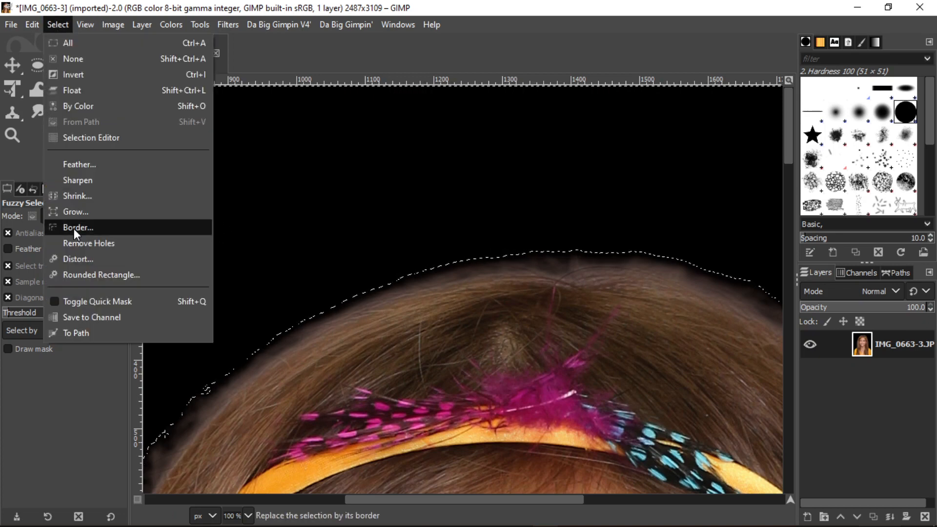
pyautogui.click(79, 181)
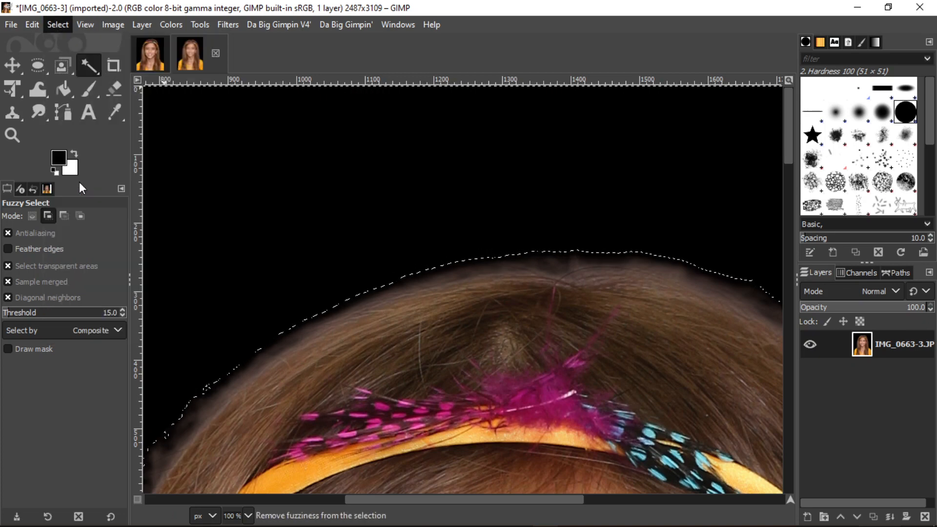
# - Grow the background selection by 9 px toward the hair edge
pyautogui.click(57, 24)
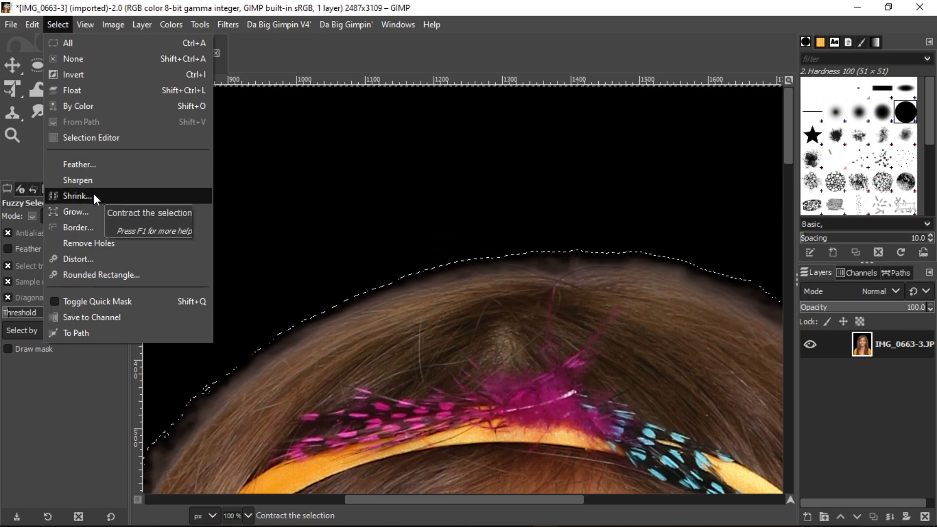
pyautogui.click(89, 209)
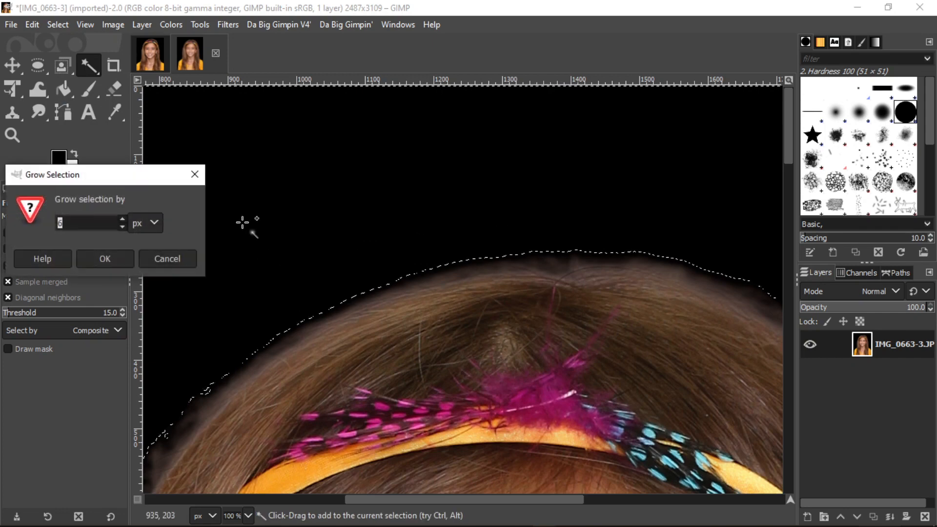
pyautogui.write('10')
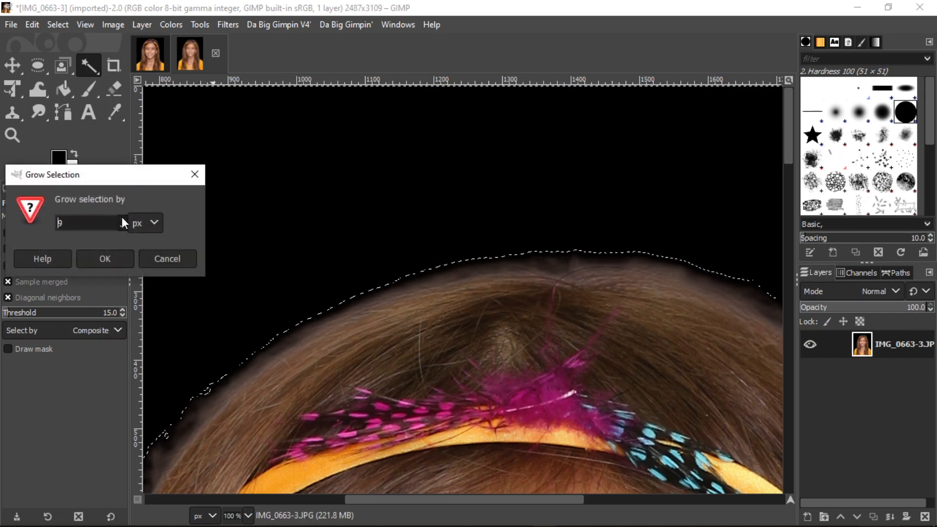
pyautogui.click(112, 259)
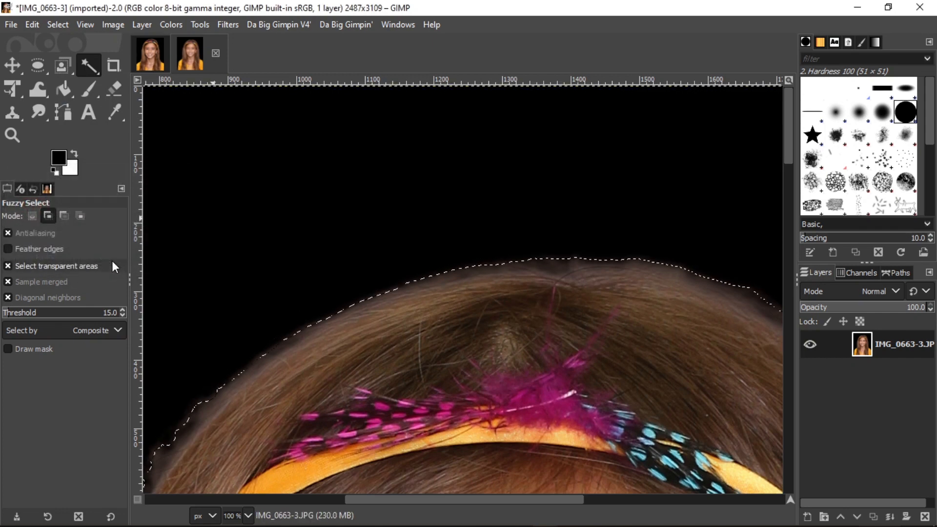
# - Fill the grown background selection with the black foreground color and clear the selection
pyautogui.click(37, 28)
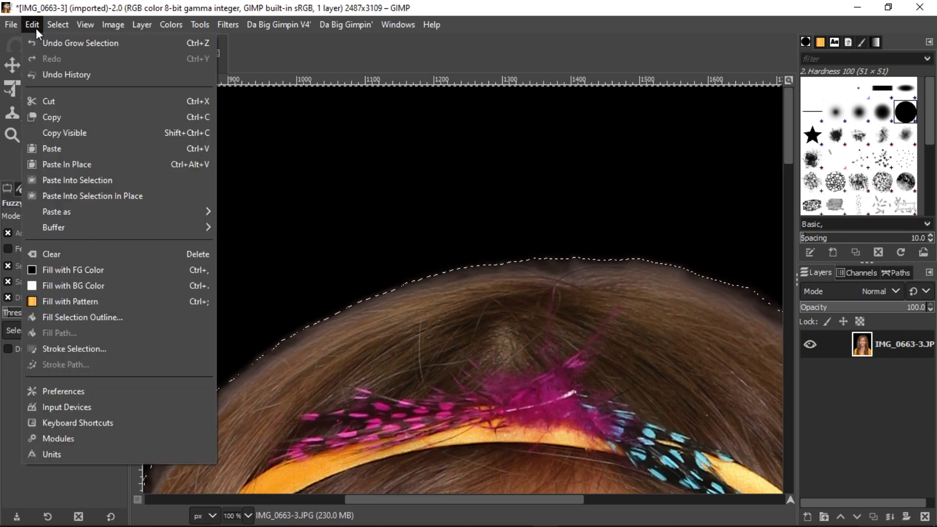
pyautogui.click(69, 268)
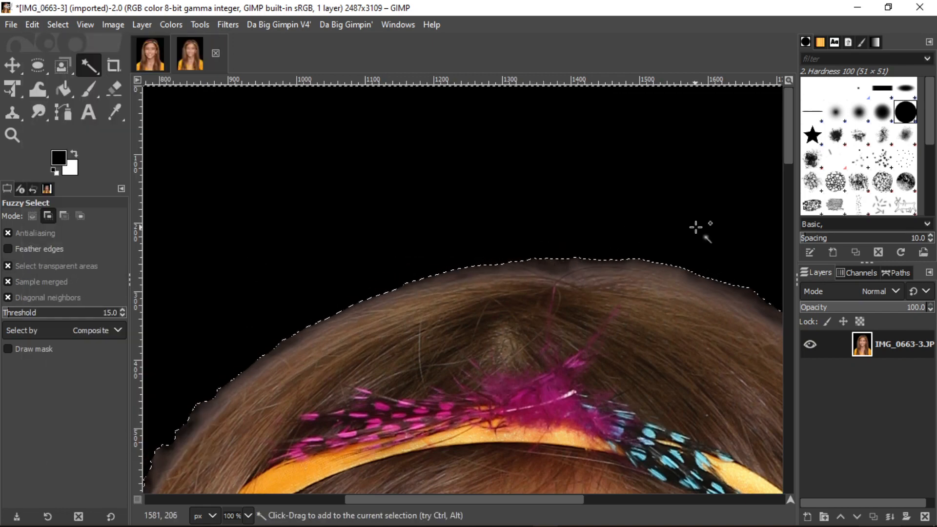
pyautogui.scroll(-5, 361, 230)
pyautogui.scroll(-5, 360, 229)
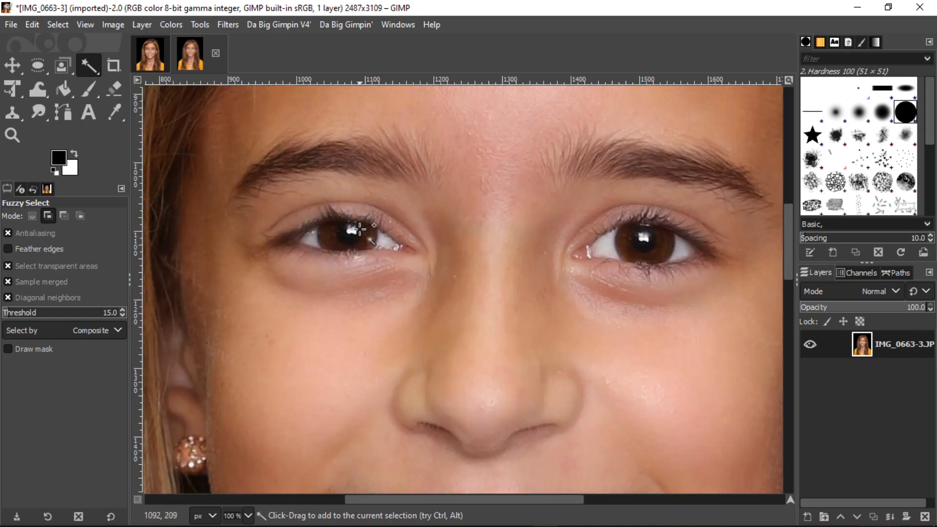
pyautogui.click(241, 510)
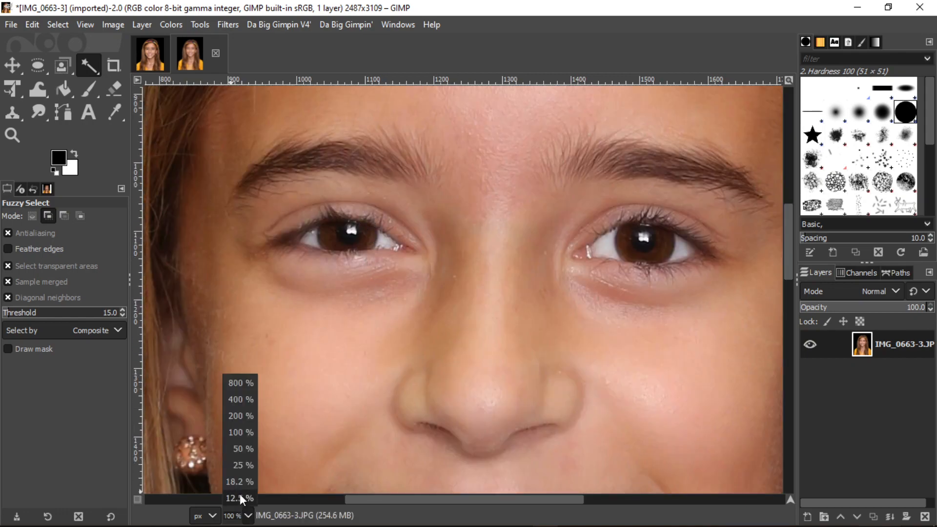
pyautogui.click(239, 495)
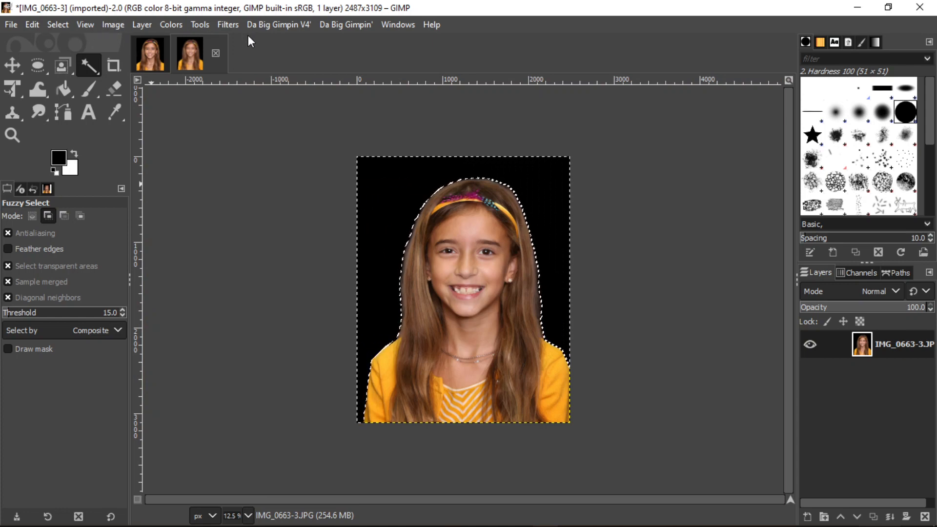
pyautogui.click(224, 20)
pyautogui.click(225, 20)
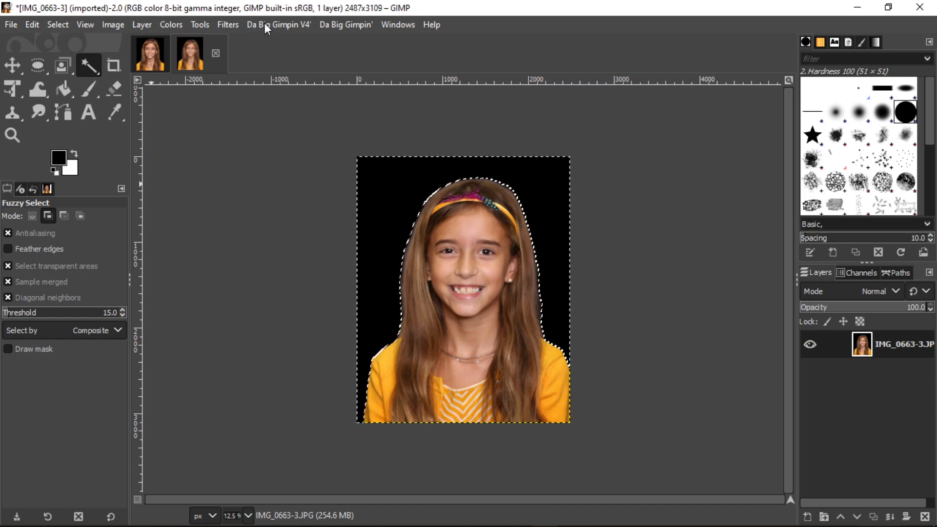
pyautogui.click(59, 25)
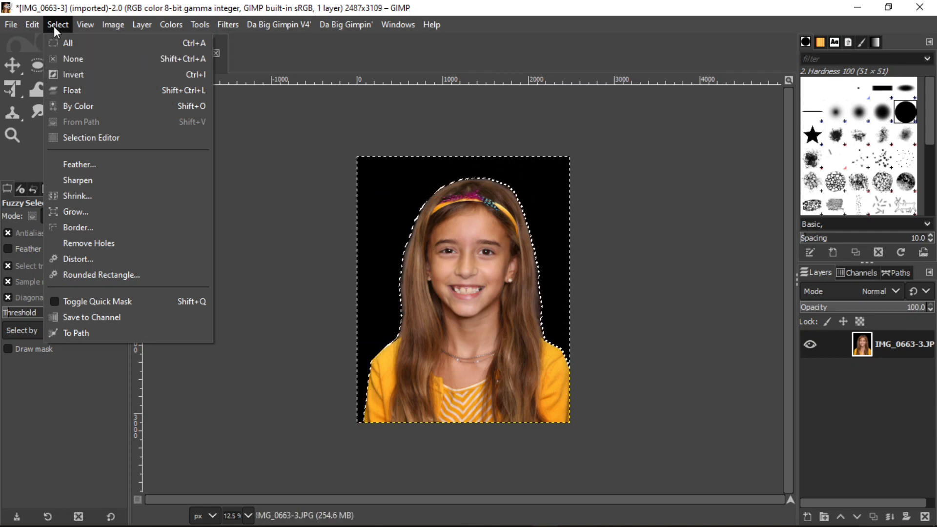
pyautogui.click(71, 59)
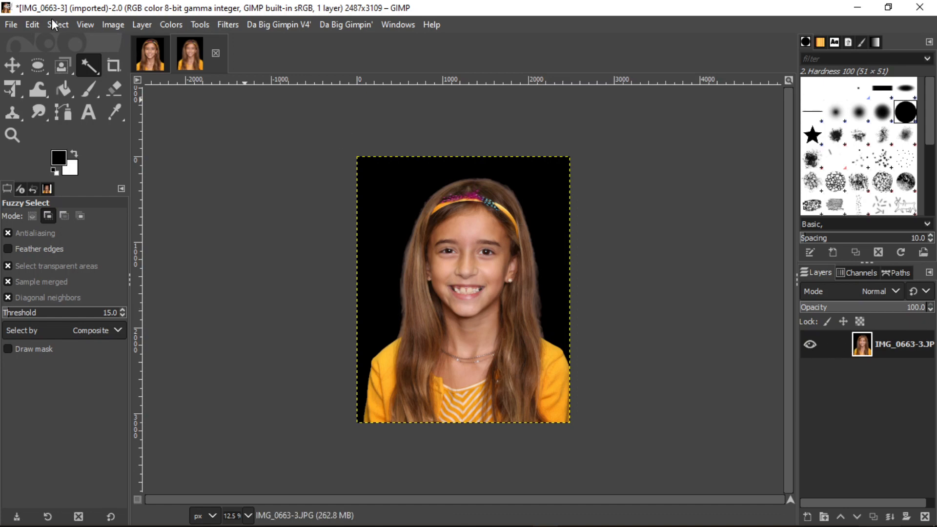
# - Set the image height to 10.1 inches in the Scale Image settings, keeping the proportions linked
pyautogui.click(112, 25)
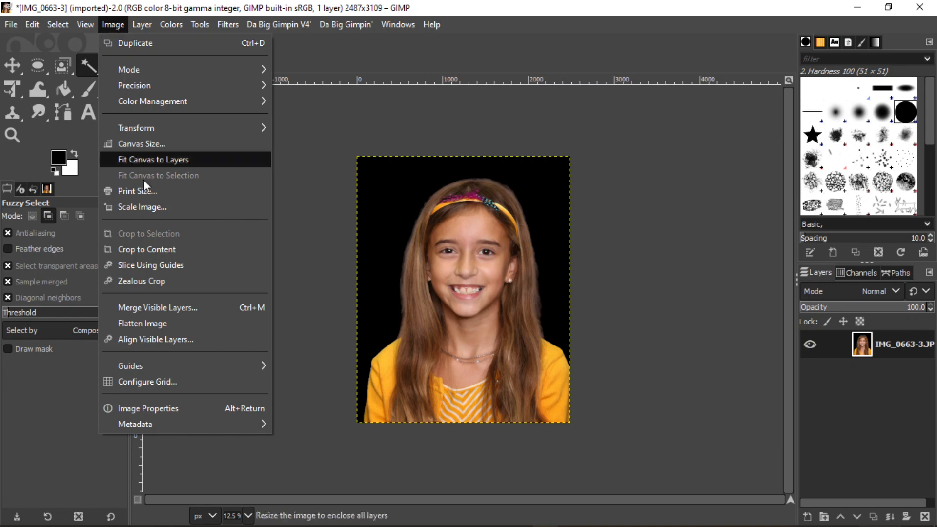
pyautogui.click(155, 206)
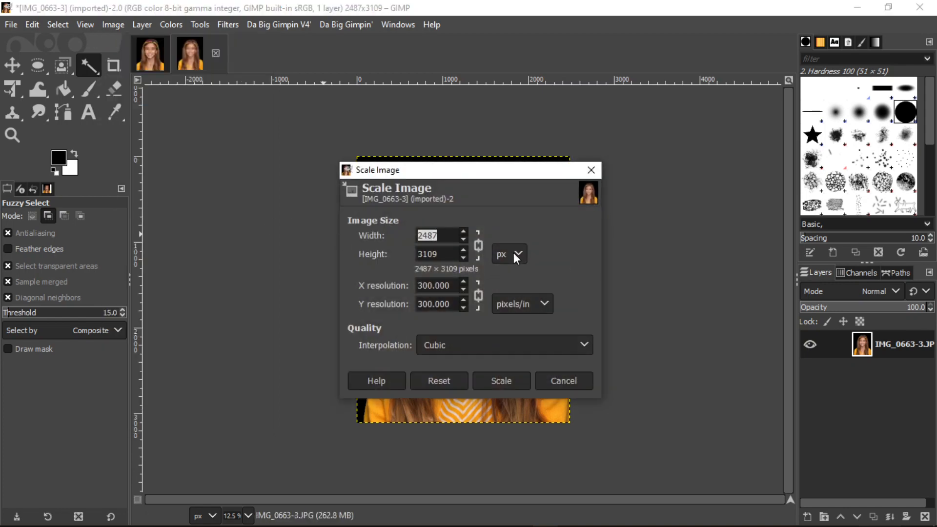
pyautogui.click(514, 253)
pyautogui.click(519, 306)
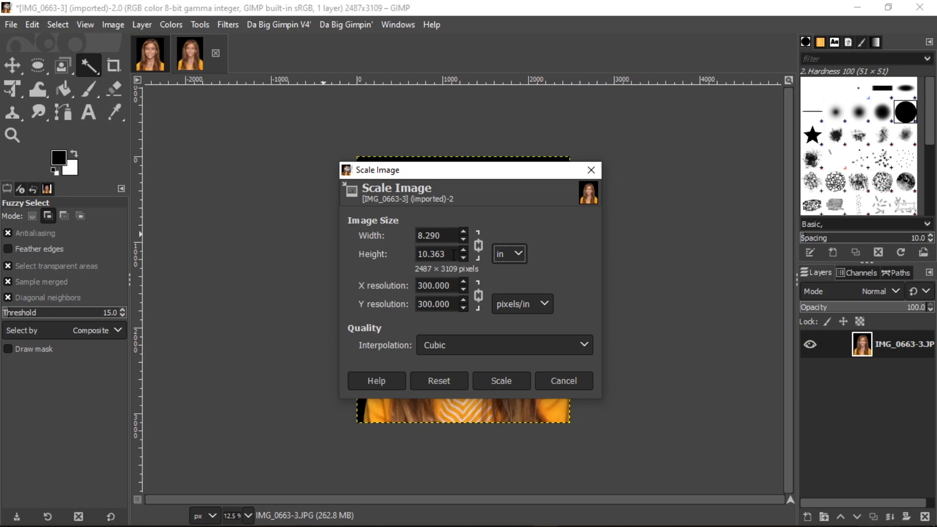
pyautogui.tripleClick(453, 255)
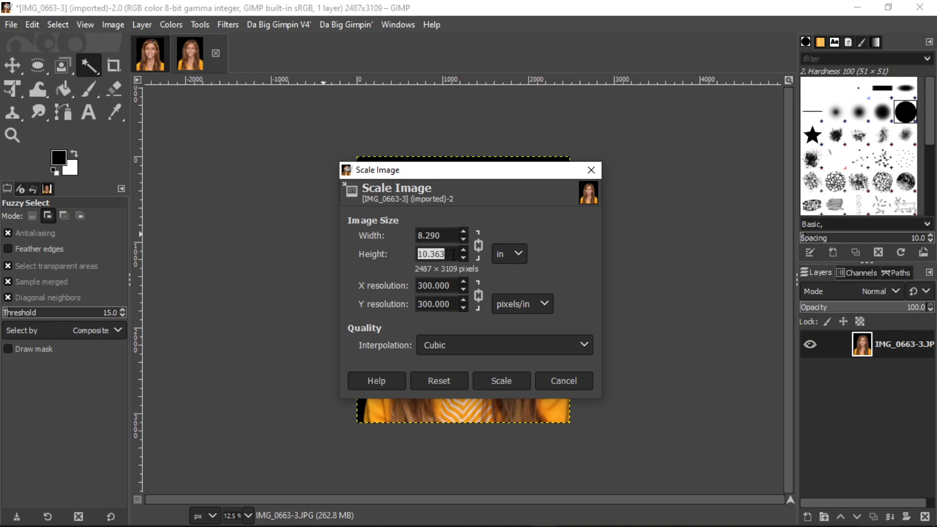
pyautogui.write('10.1')
pyautogui.press('Tab')
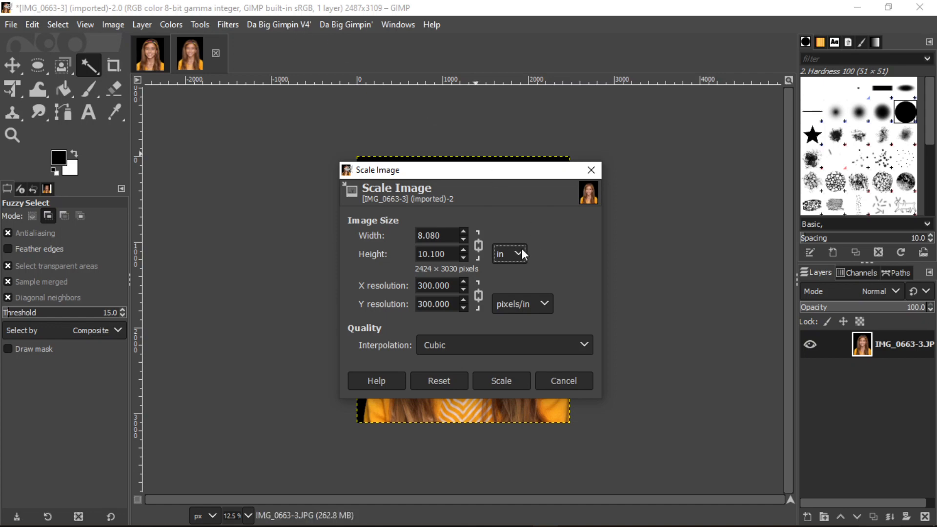
# - Convert the scaling size to millimeters, copy the height value, and leave Scale Image without applying it
pyautogui.tripleClick(449, 252)
pyautogui.tripleClick(451, 254)
pyautogui.click(519, 253)
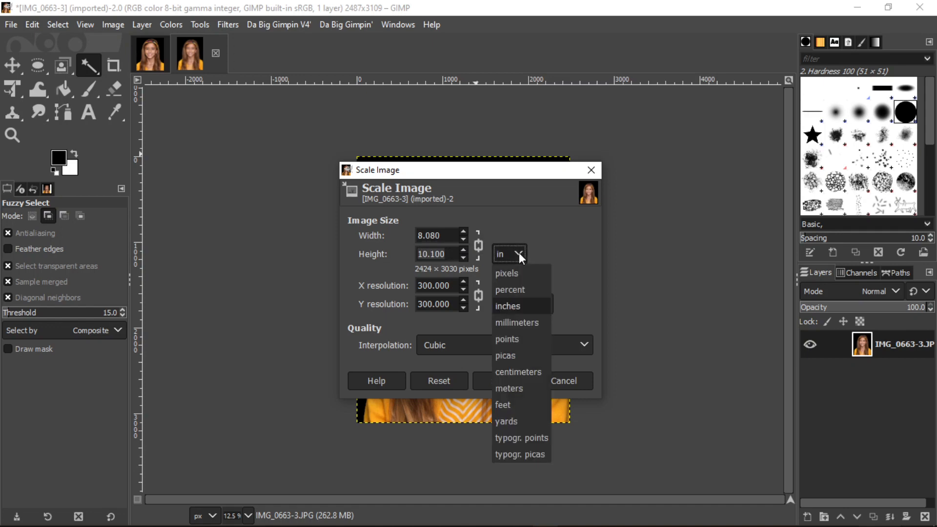
pyautogui.click(521, 323)
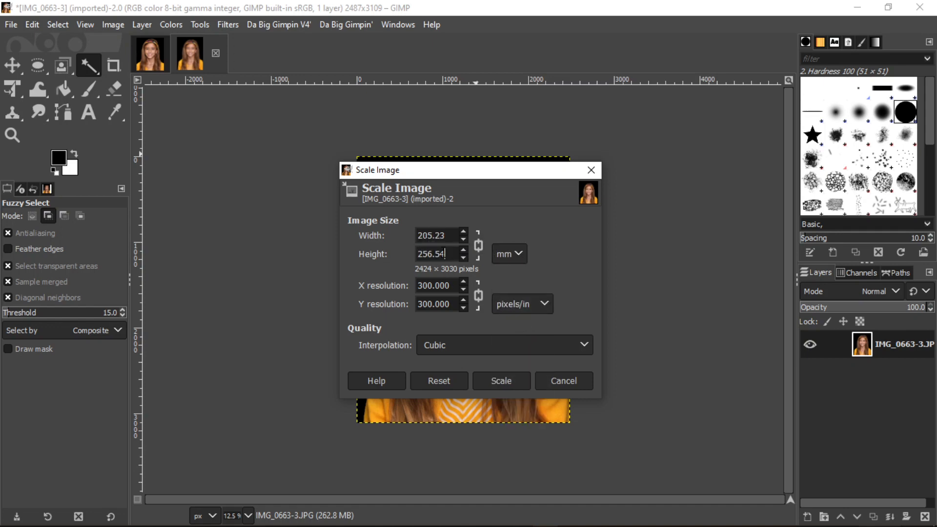
pyautogui.moveTo(445, 253); pyautogui.dragTo(418, 254)
pyautogui.rightClick(442, 253)
pyautogui.click(468, 274)
pyautogui.click(559, 381)
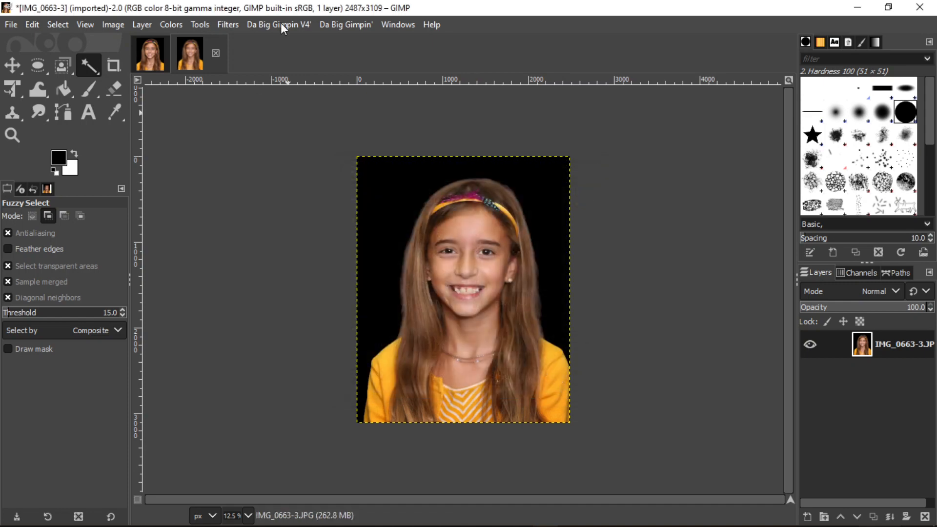
# - Open the Da Big Gimpin' V4 plug-in for the portrait with the ***V4 Tile-Glass *DITHER material and a DPI of 300
pyautogui.click(280, 22)
pyautogui.click(283, 40)
pyautogui.click(593, 242)
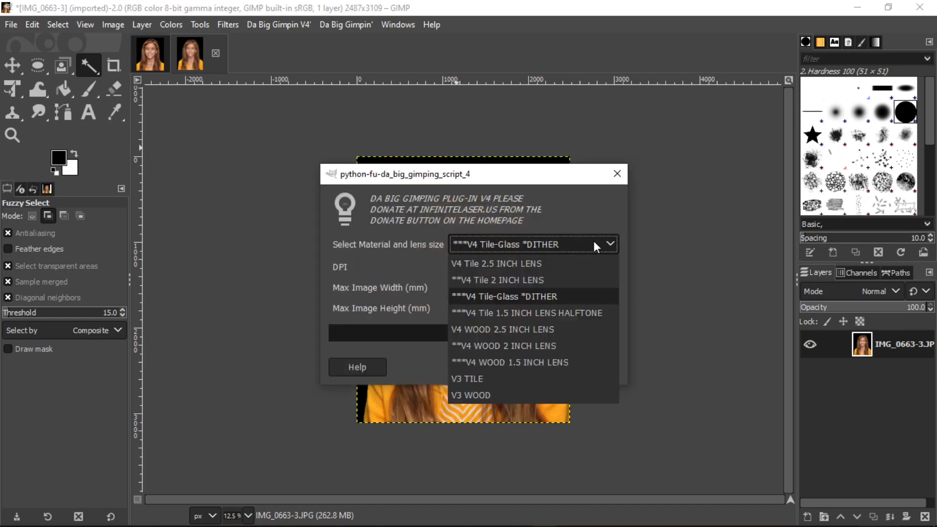
pyautogui.click(529, 295)
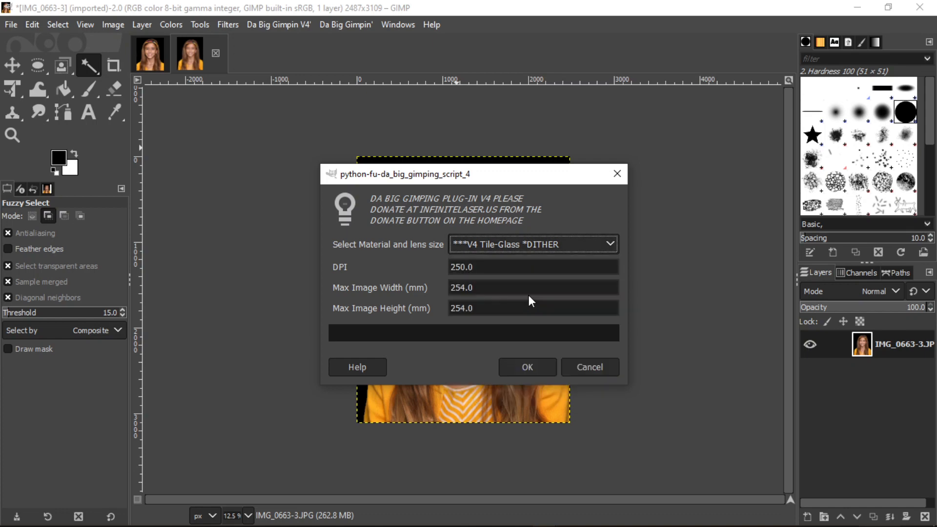
pyautogui.doubleClick(492, 266)
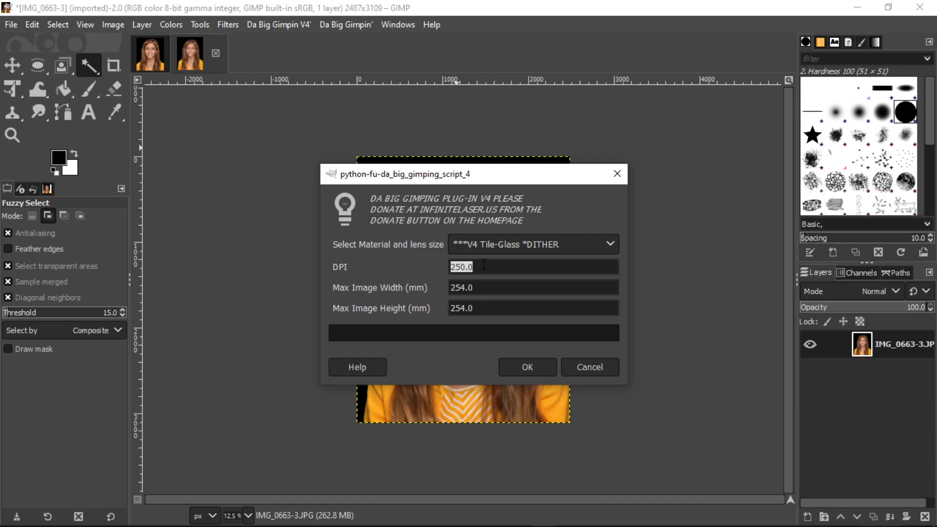
pyautogui.click(512, 245)
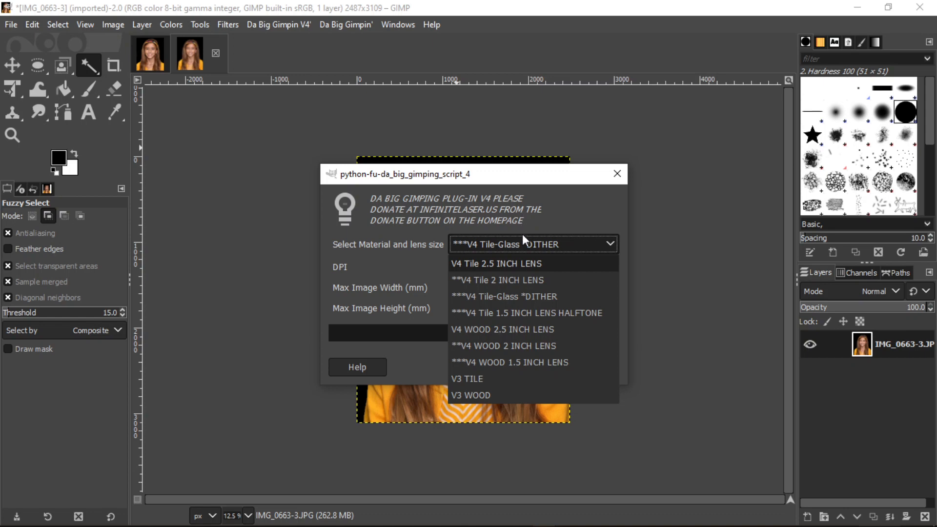
pyautogui.click(525, 295)
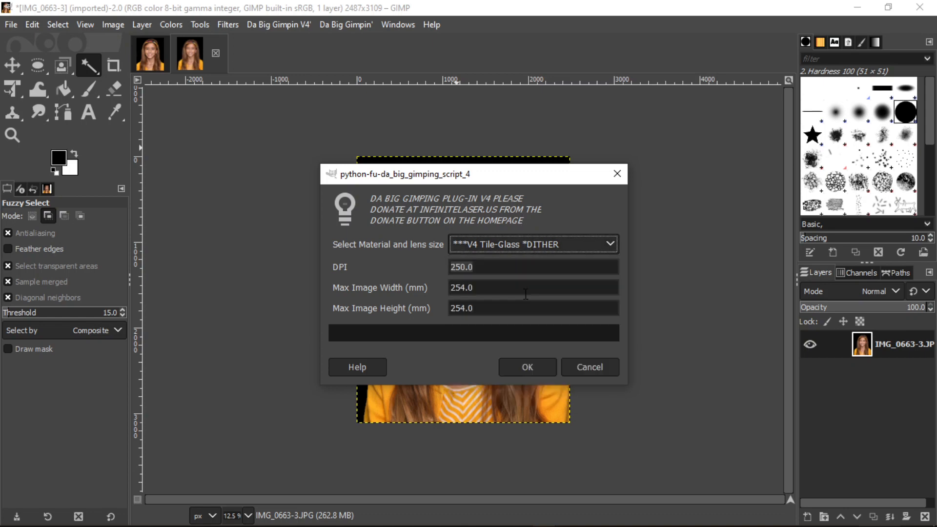
pyautogui.click(520, 267)
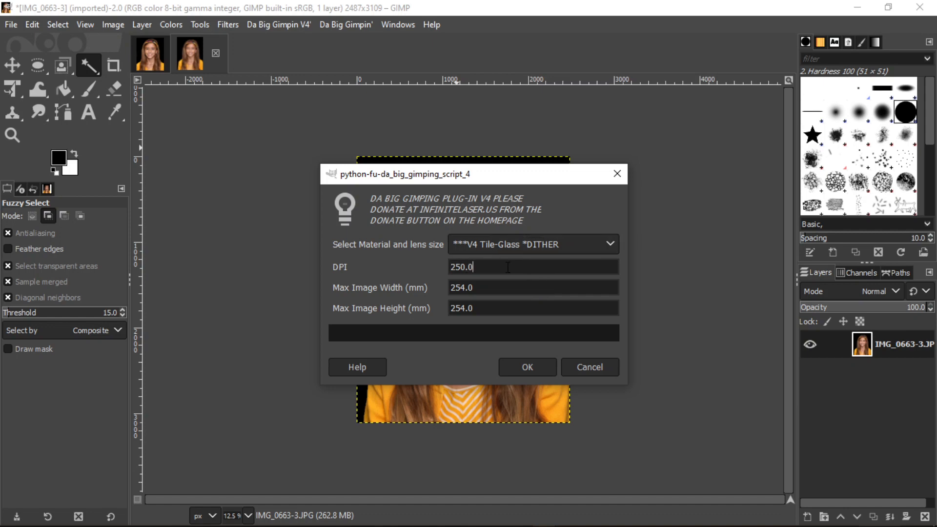
pyautogui.tripleClick(499, 268)
pyautogui.write('300')
# - Paste 256.54 mm as both the maximum image width and height, and run the plug-in on the portrait
pyautogui.doubleClick(487, 287)
pyautogui.rightClick(472, 287)
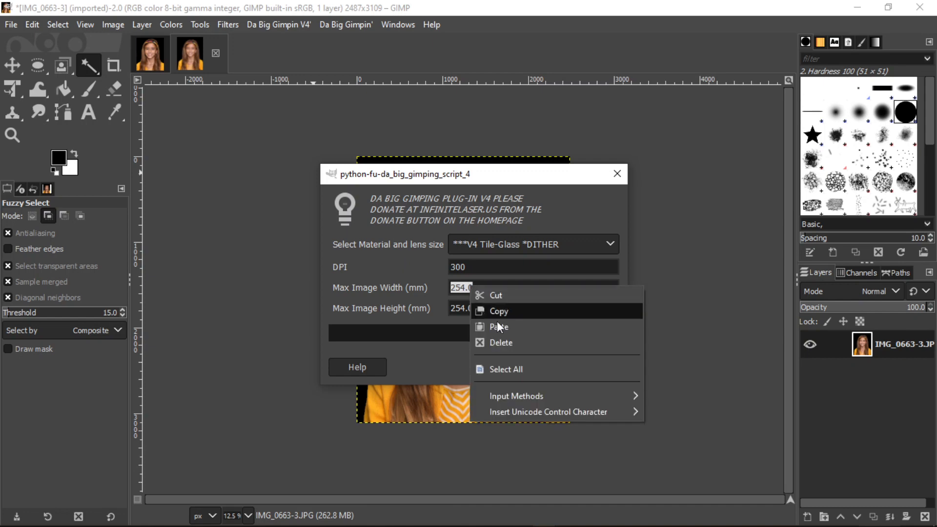
pyautogui.click(491, 326)
pyautogui.click(479, 307)
pyautogui.doubleClick(480, 307)
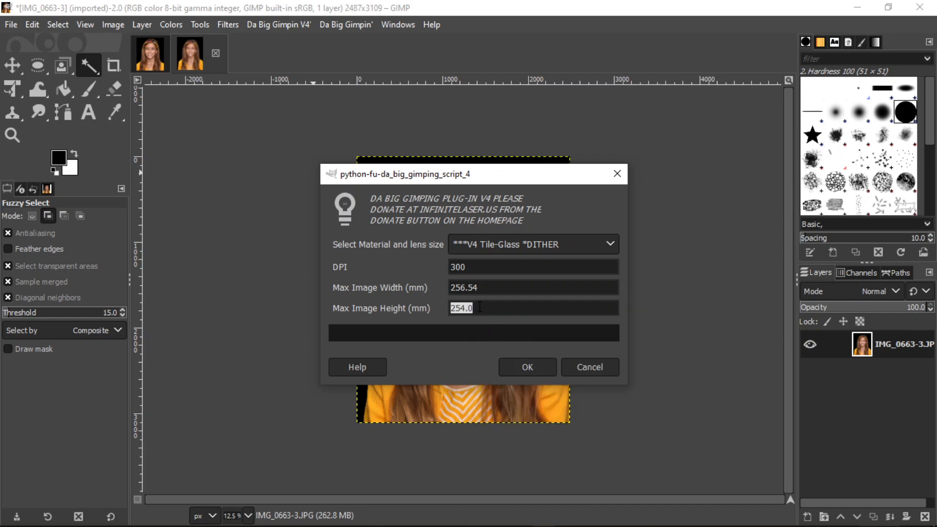
pyautogui.rightClick(479, 308)
pyautogui.click(496, 344)
pyautogui.click(508, 362)
pyautogui.moveTo(545, 175); pyautogui.dragTo(554, 383)
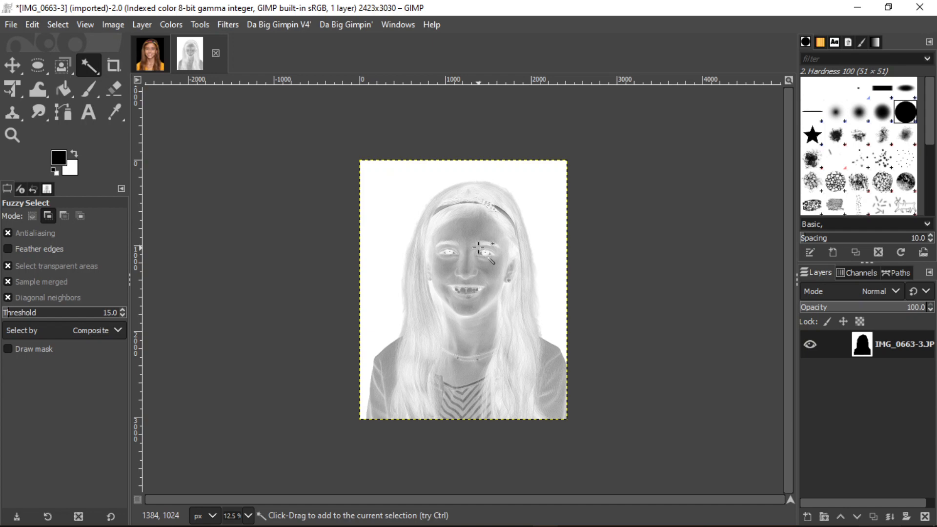
# - Invert the colors of the dithered negative portrait
pyautogui.click(149, 53)
pyautogui.click(215, 56)
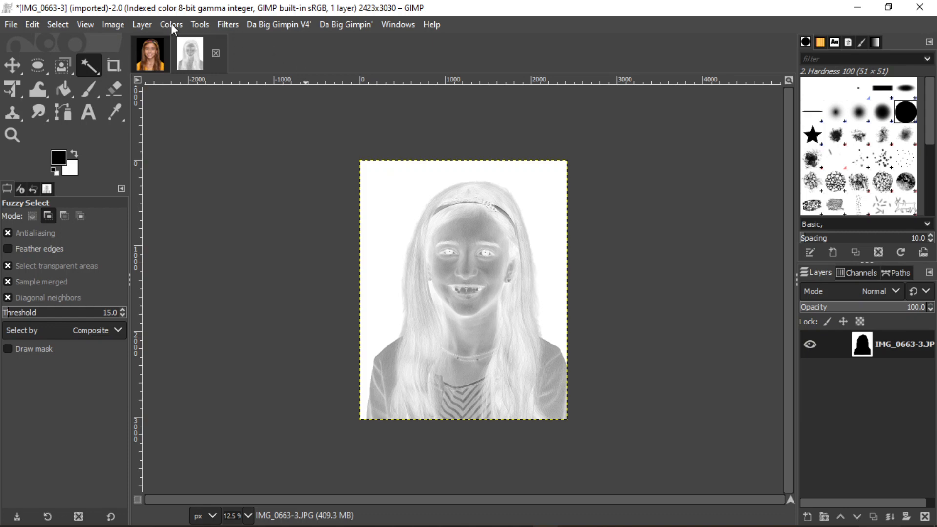
pyautogui.click(12, 24)
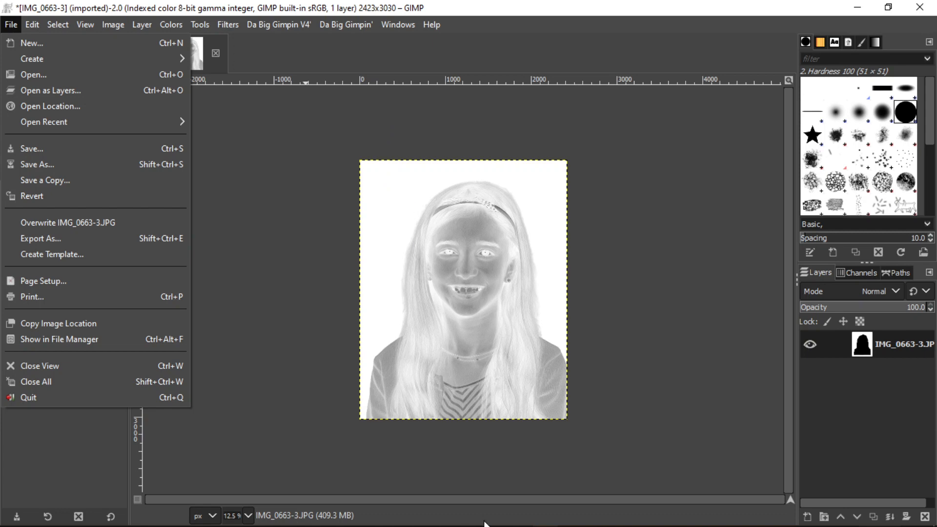
pyautogui.moveTo(496, 493)
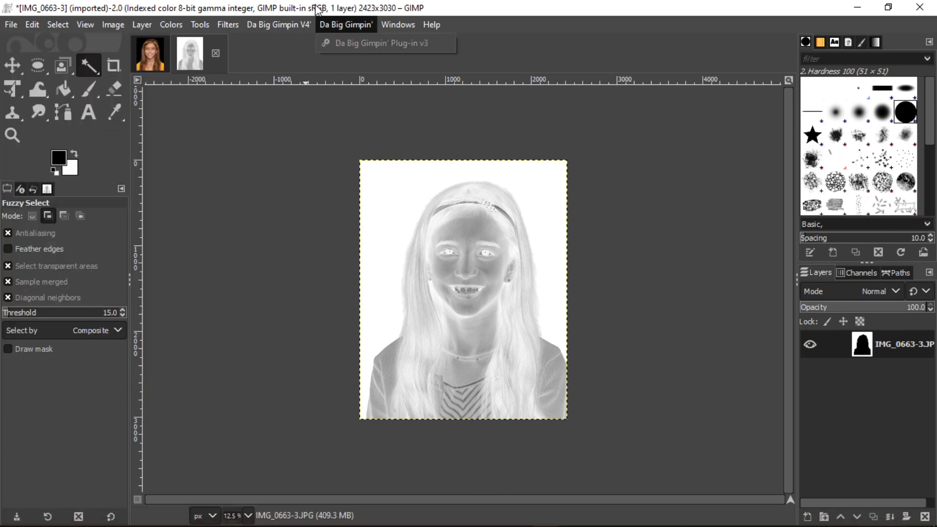
pyautogui.moveTo(291, 21)
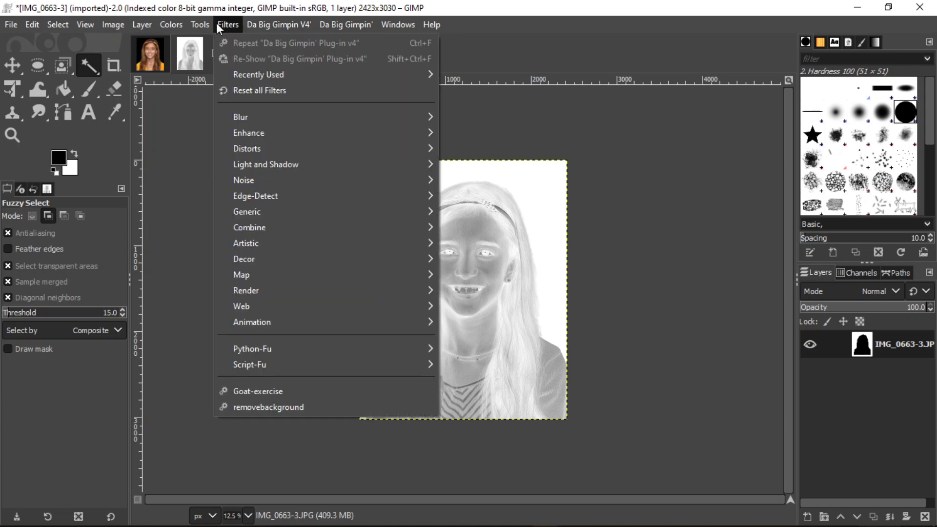
pyautogui.moveTo(171, 25)
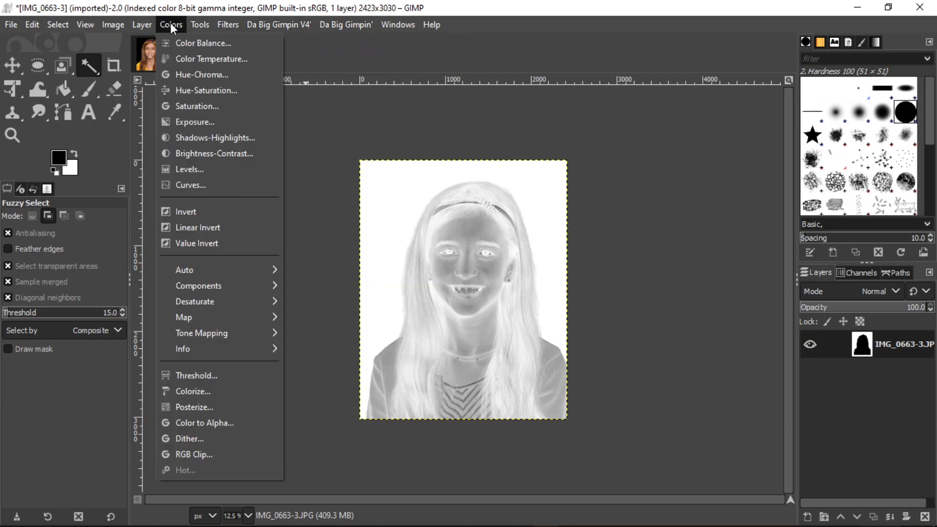
pyautogui.click(207, 211)
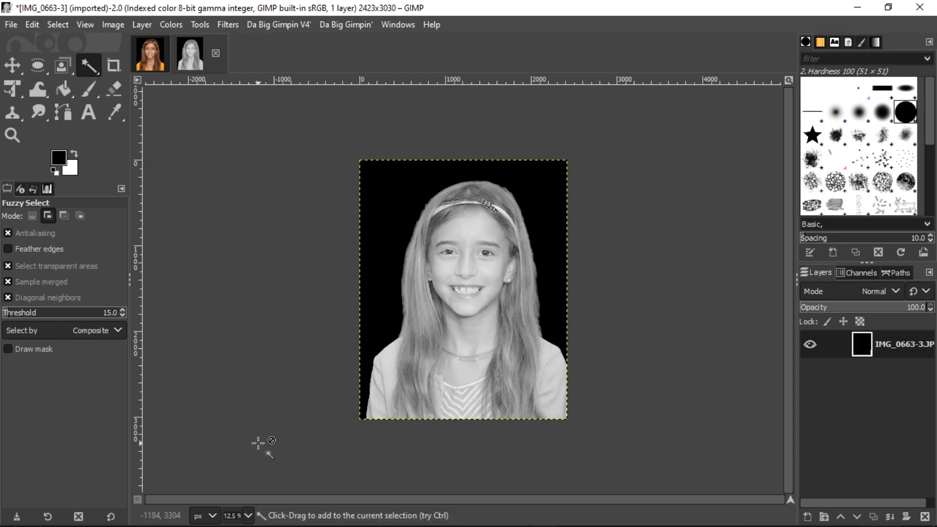
pyautogui.click(249, 510)
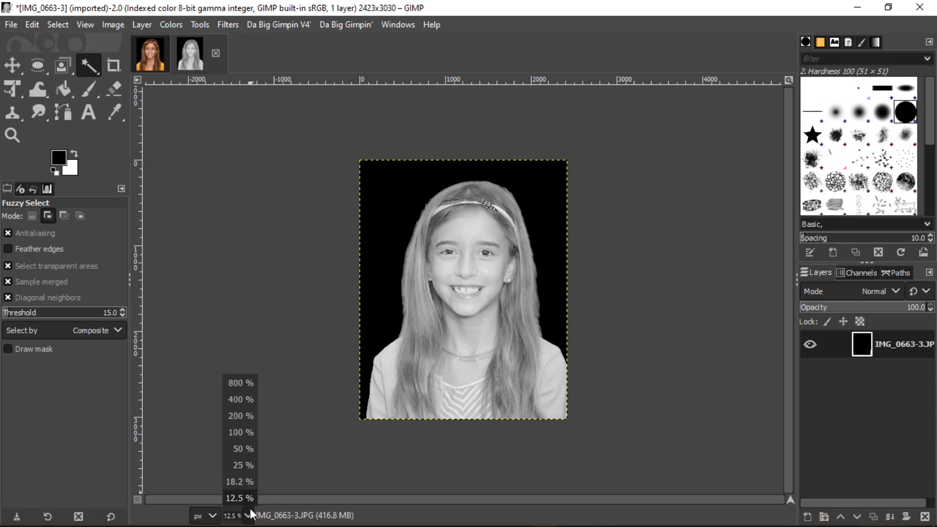
pyautogui.click(18, 130)
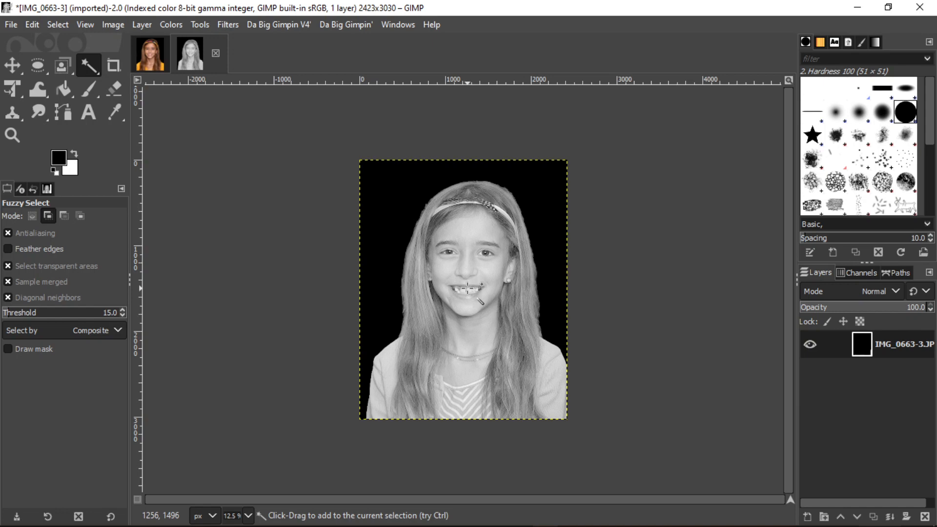
pyautogui.click(476, 289)
pyautogui.click(63, 22)
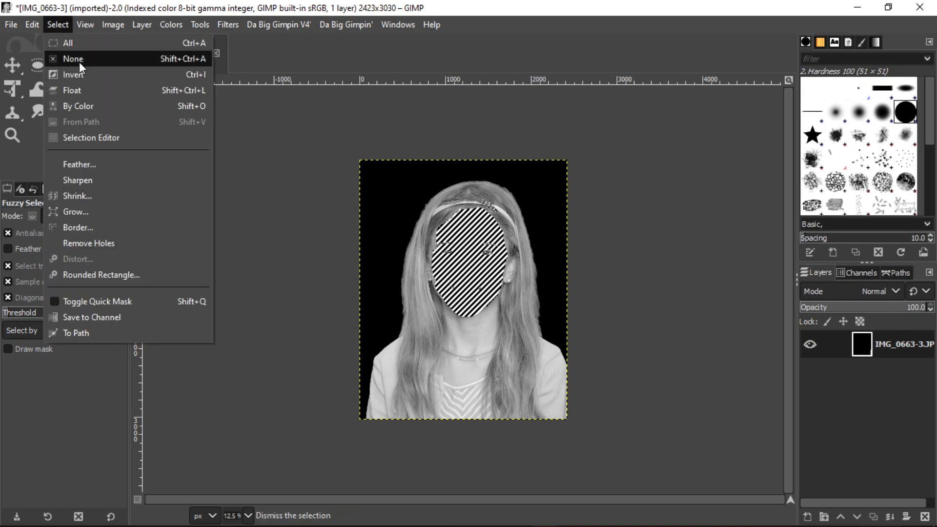
pyautogui.click(78, 60)
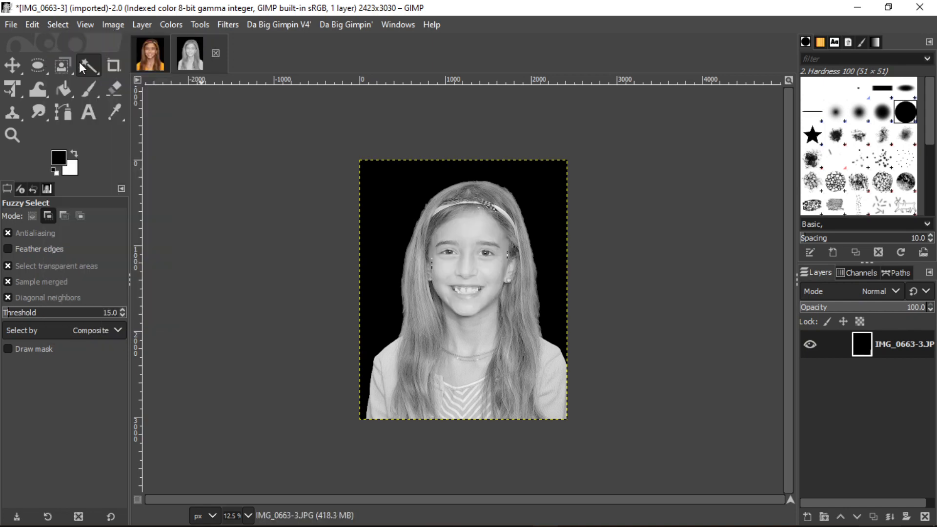
# - Examine the dithered portrait's face with the Zoom tool up to 66.7%, and return to a 25% view
pyautogui.click(6, 137)
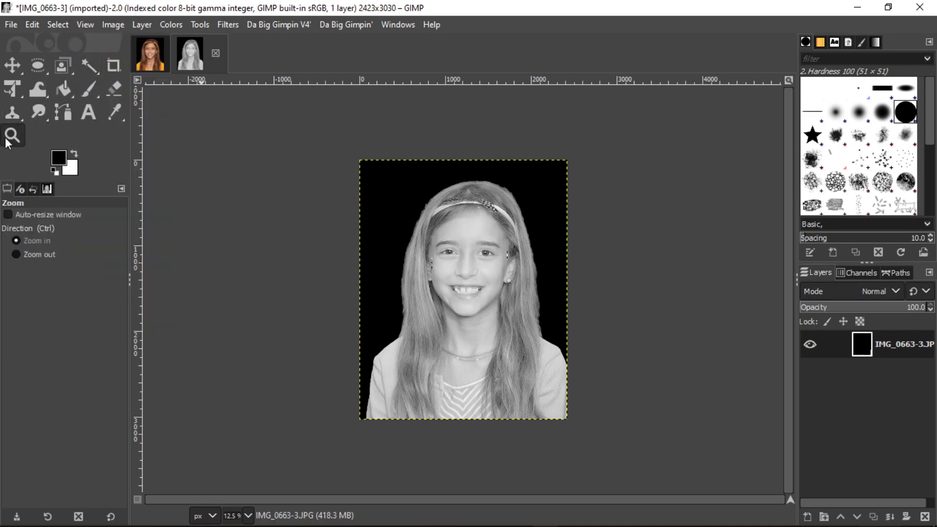
pyautogui.click(467, 285)
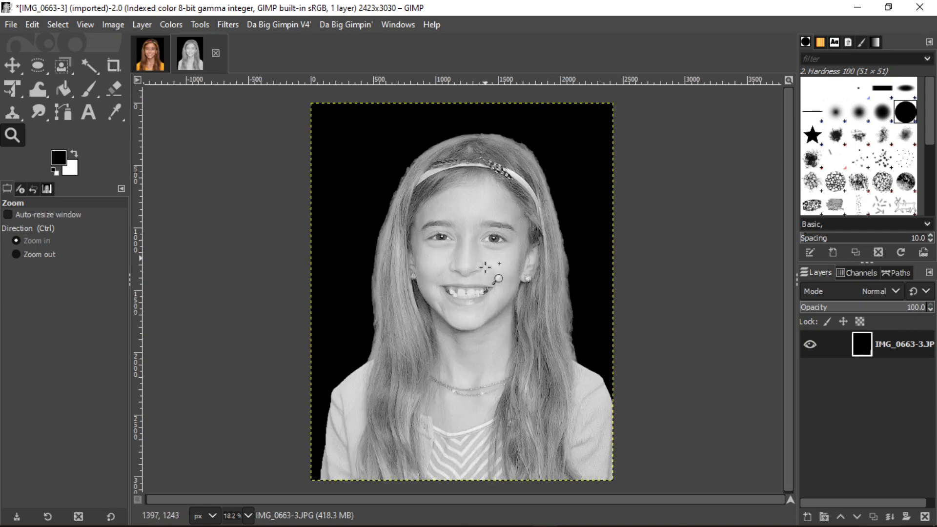
pyautogui.click(461, 280)
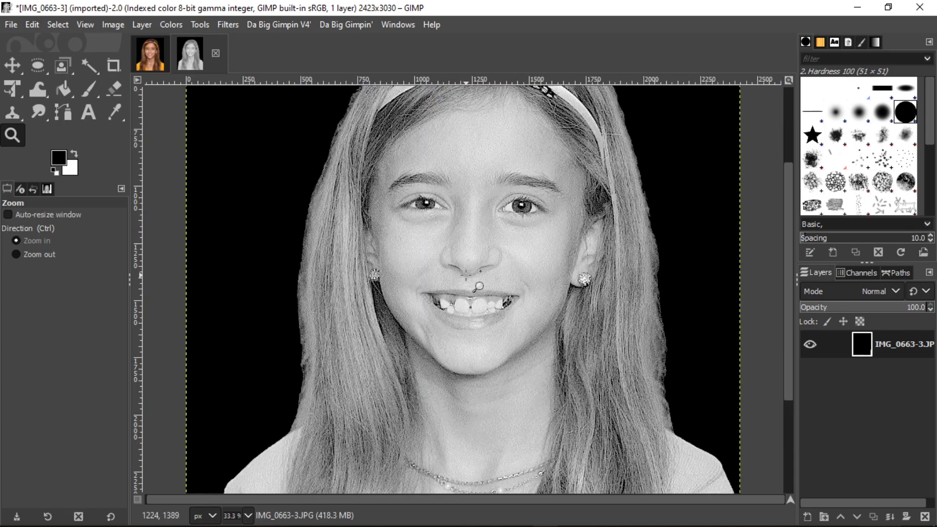
pyautogui.click(465, 274)
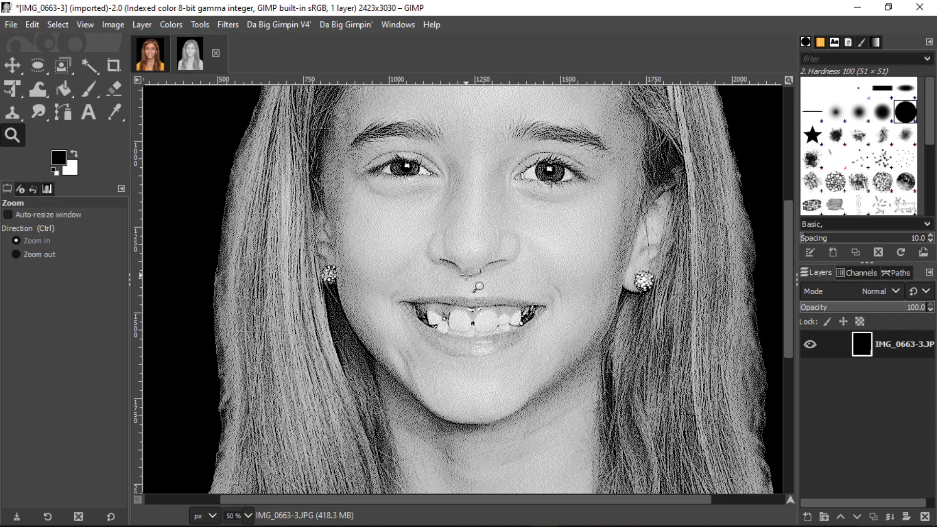
pyautogui.click(466, 275)
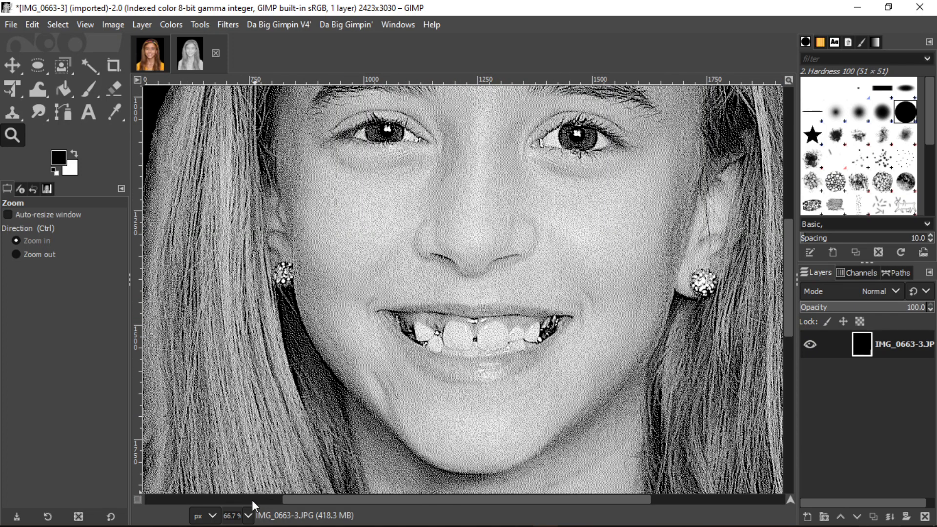
pyautogui.click(248, 516)
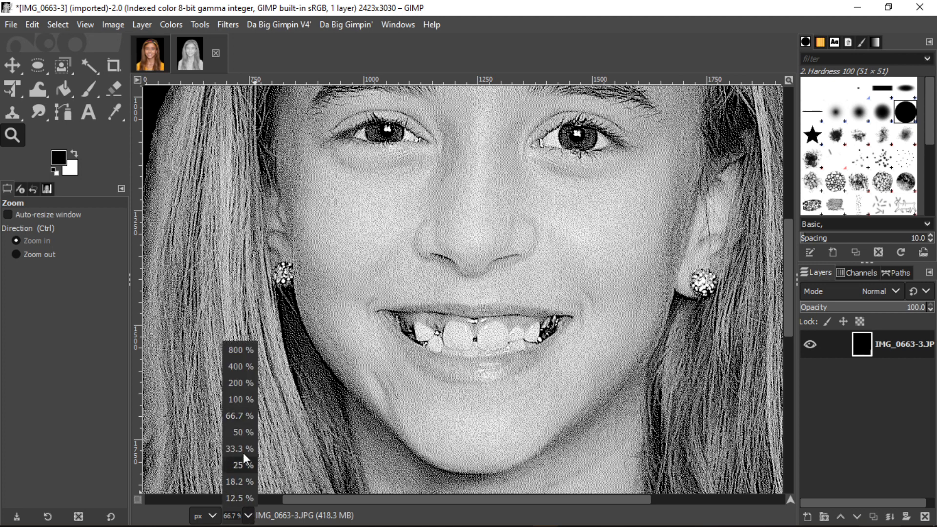
pyautogui.click(240, 432)
pyautogui.click(249, 513)
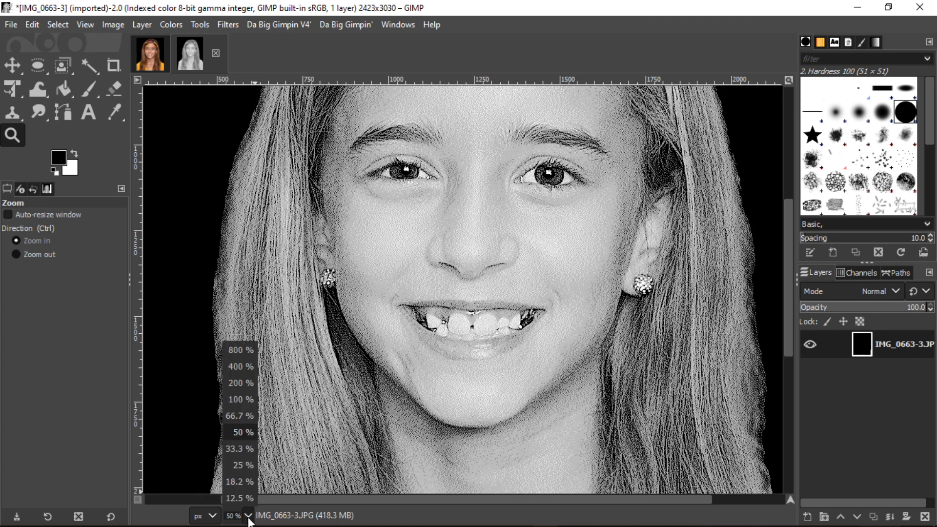
pyautogui.click(240, 449)
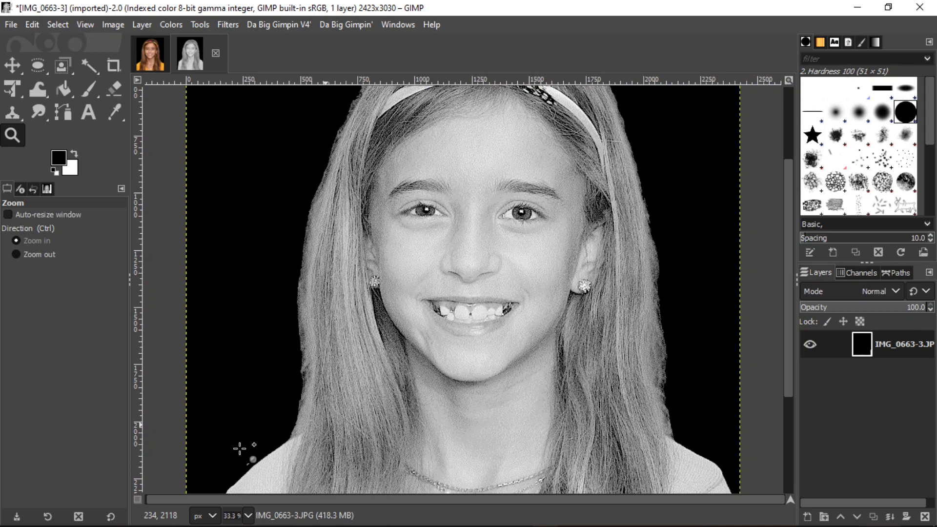
pyautogui.click(248, 516)
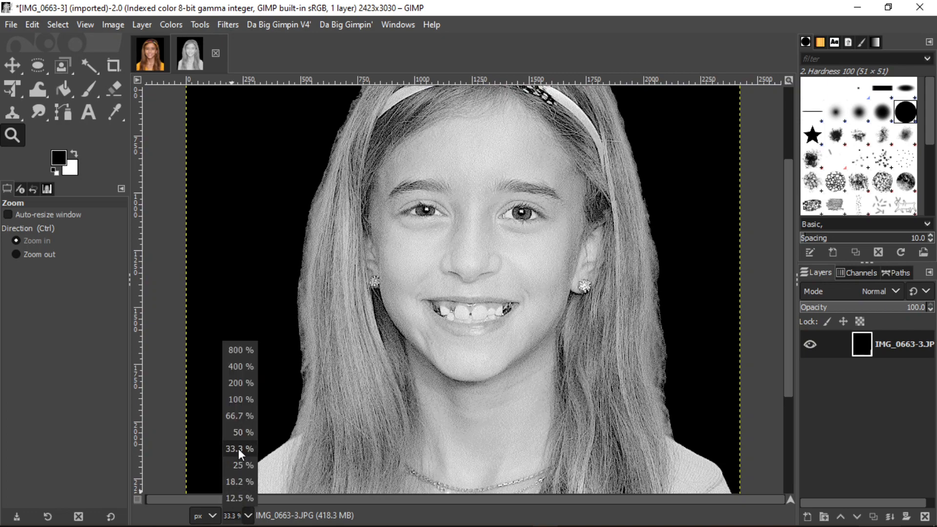
pyautogui.click(239, 463)
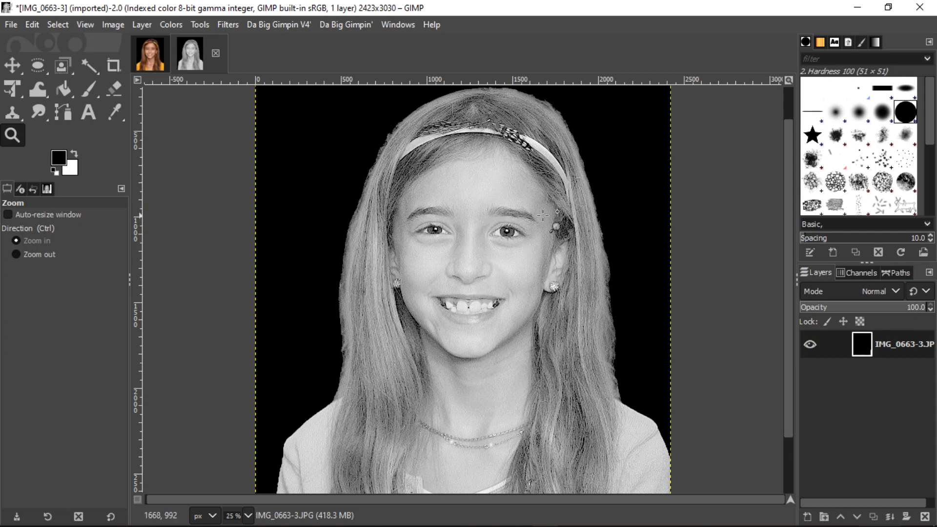
# - Inspect the black-and-white dither dots around the eye on the portrait's left half at up to 550% magnification
pyautogui.click(466, 266)
pyautogui.click(466, 266)
pyautogui.click(472, 214)
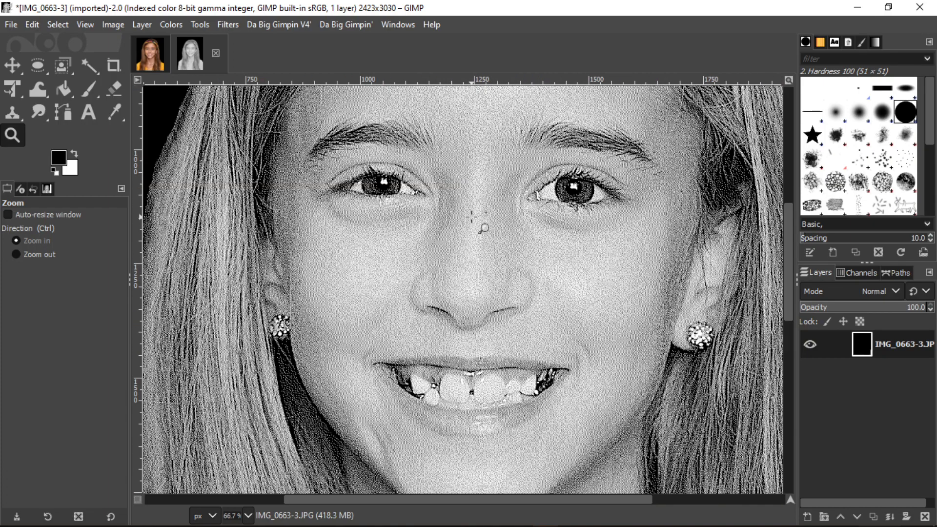
pyautogui.click(470, 229)
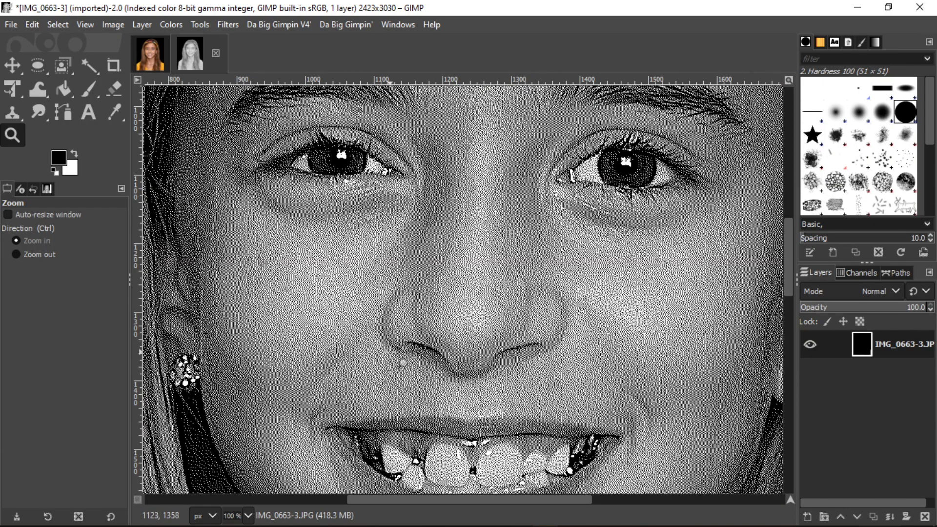
pyautogui.click(324, 162)
pyautogui.click(324, 162)
pyautogui.click(324, 162)
pyautogui.click(324, 162)
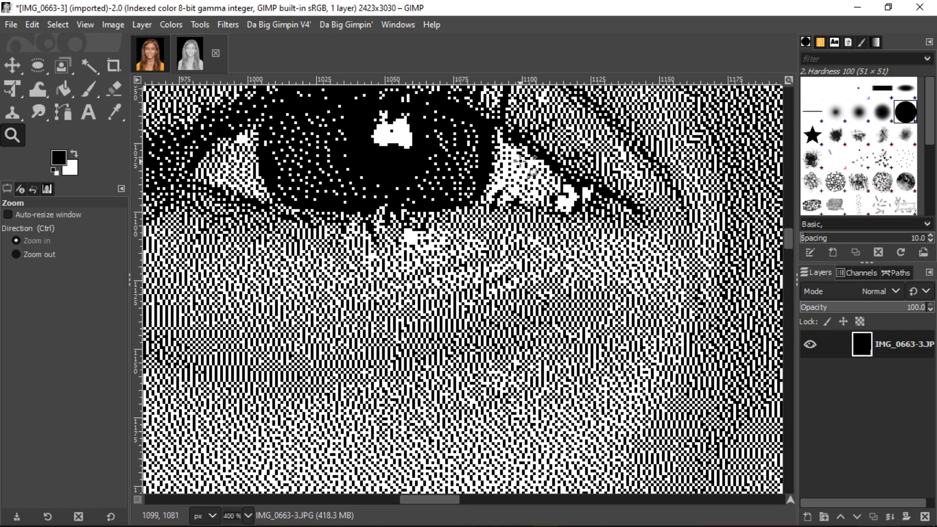
pyautogui.click(520, 161)
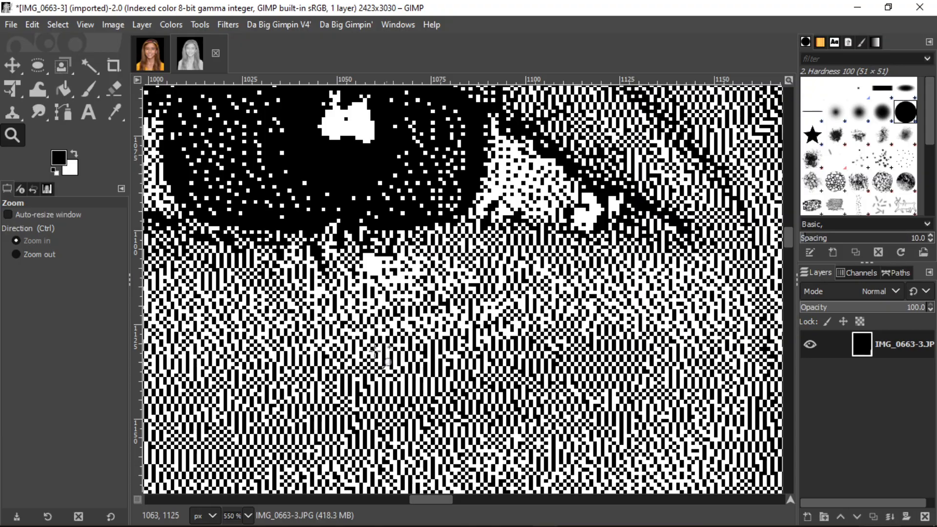
# - Review the dithering across the face, hair, necklace and striped shirt at 100% magnification
pyautogui.click(253, 513)
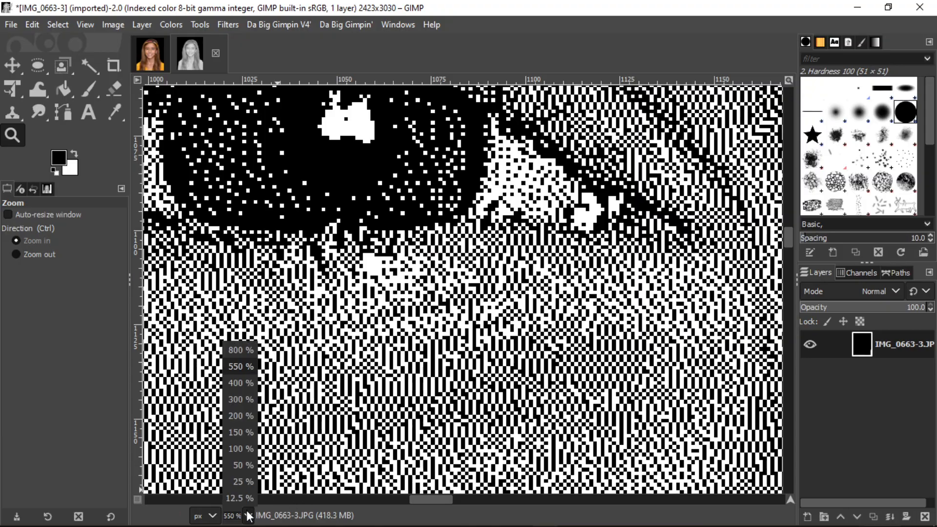
pyautogui.click(234, 457)
pyautogui.scroll(-10, 338, 363)
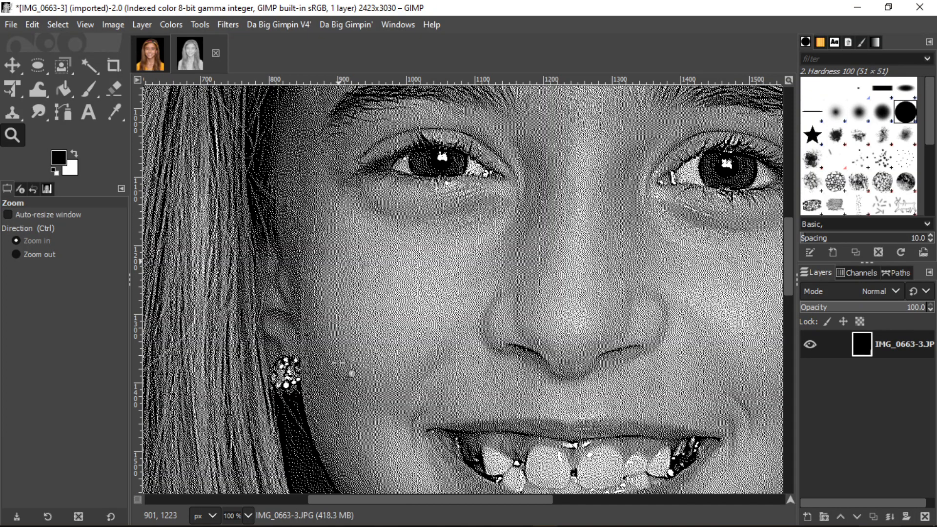
pyautogui.scroll(-6, 339, 363)
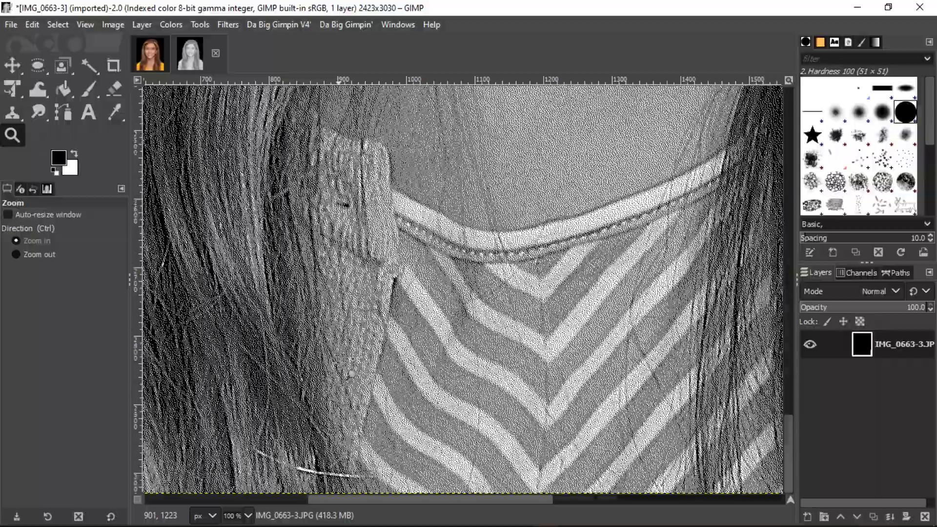
pyautogui.scroll(18, 339, 363)
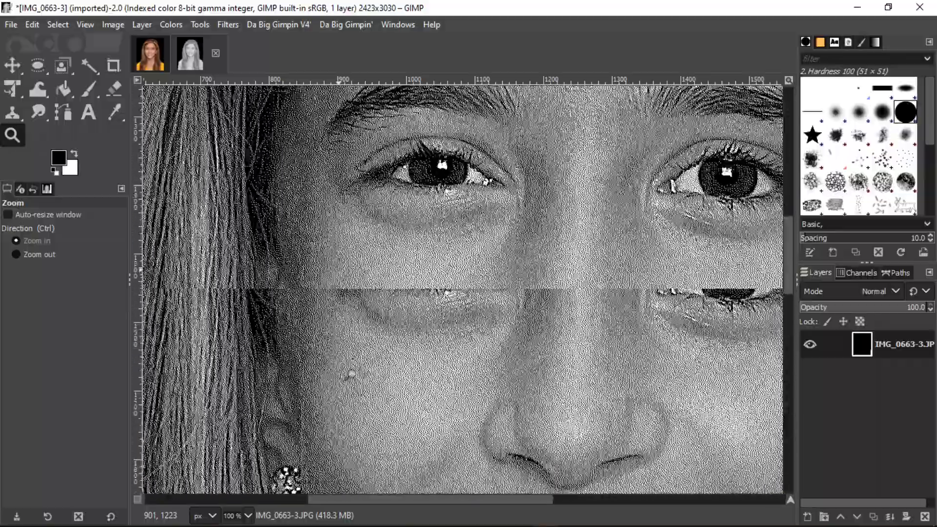
pyautogui.scroll(4, 339, 363)
pyautogui.scroll(-14, 338, 363)
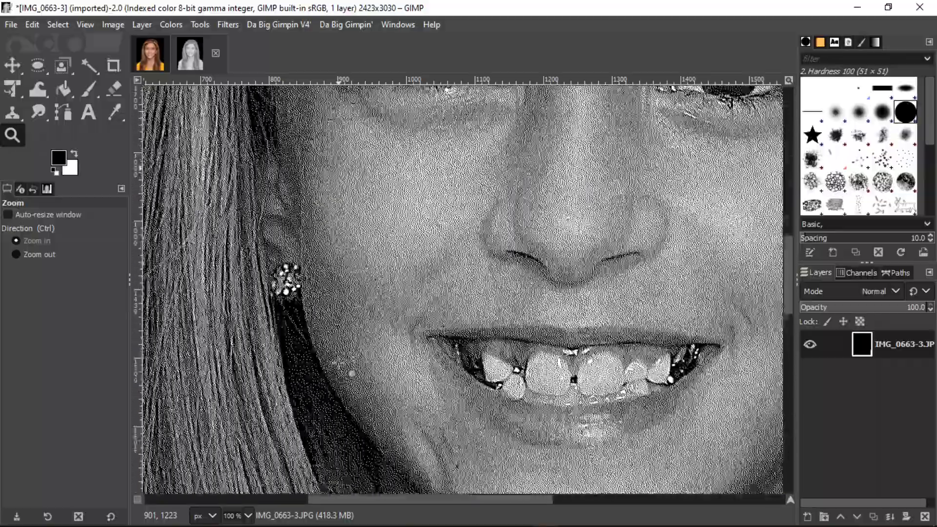
pyautogui.scroll(-5, 338, 362)
pyautogui.scroll(18, 338, 362)
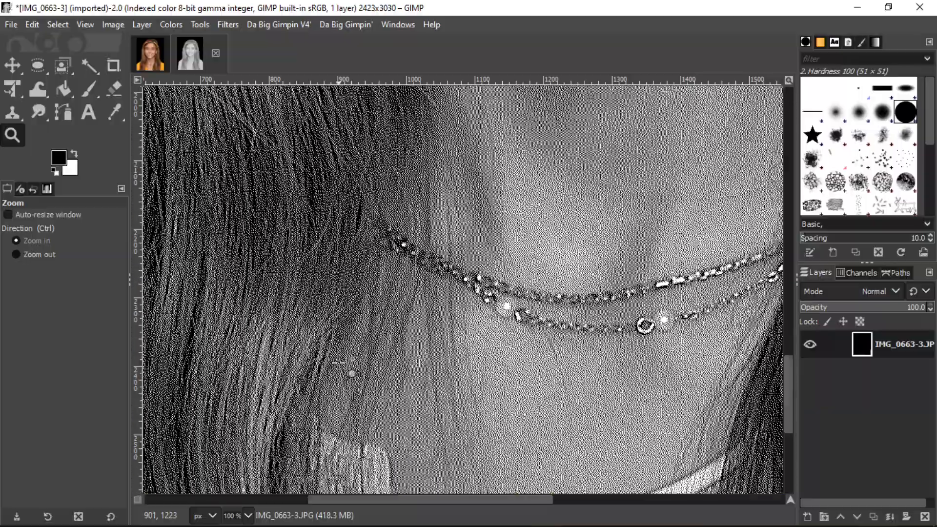
pyautogui.scroll(-8, 338, 363)
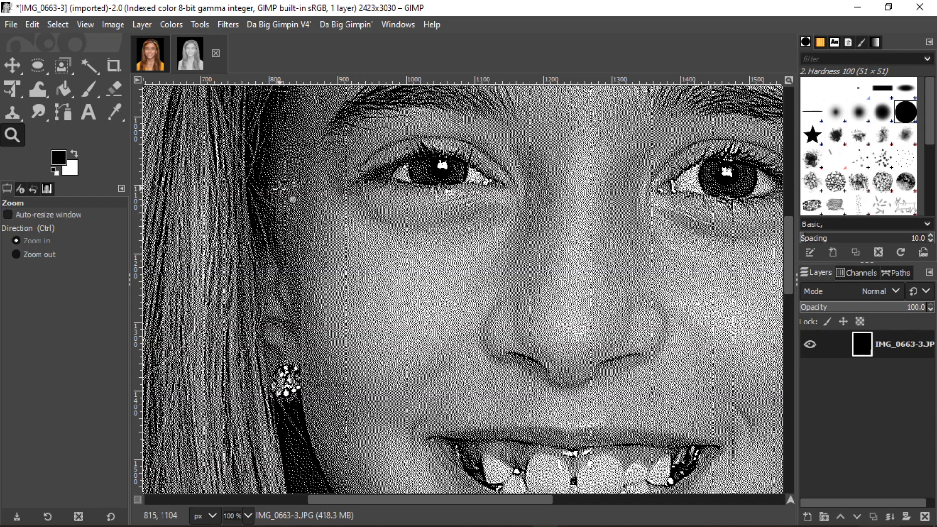
pyautogui.scroll(-5, 282, 191)
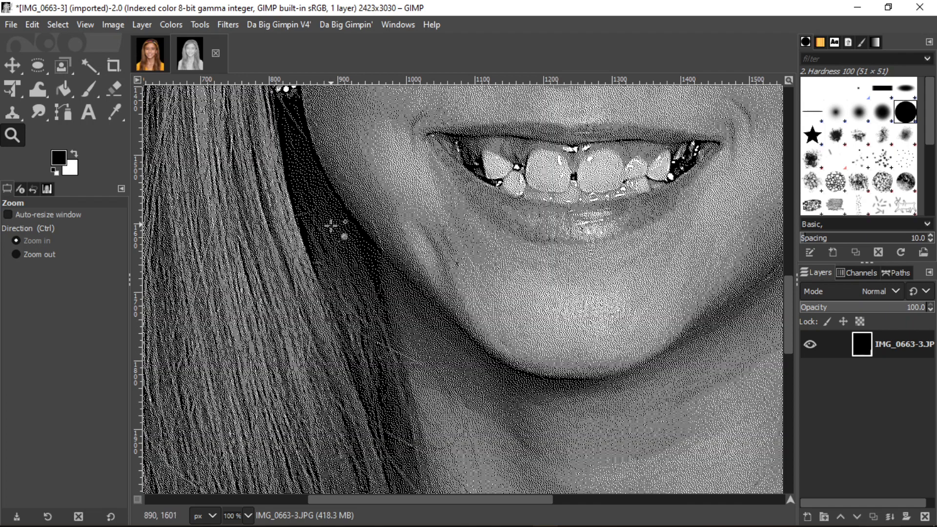
pyautogui.scroll(5, 331, 225)
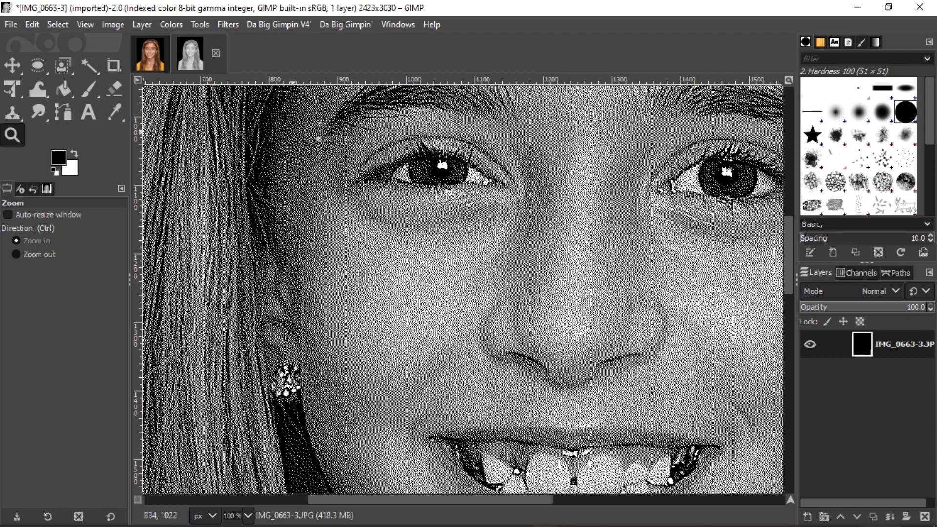
# - Inspect the dither pattern at the outer corner and underside of the same eye at 400% magnification
pyautogui.click(411, 184)
pyautogui.click(411, 184)
pyautogui.click(411, 184)
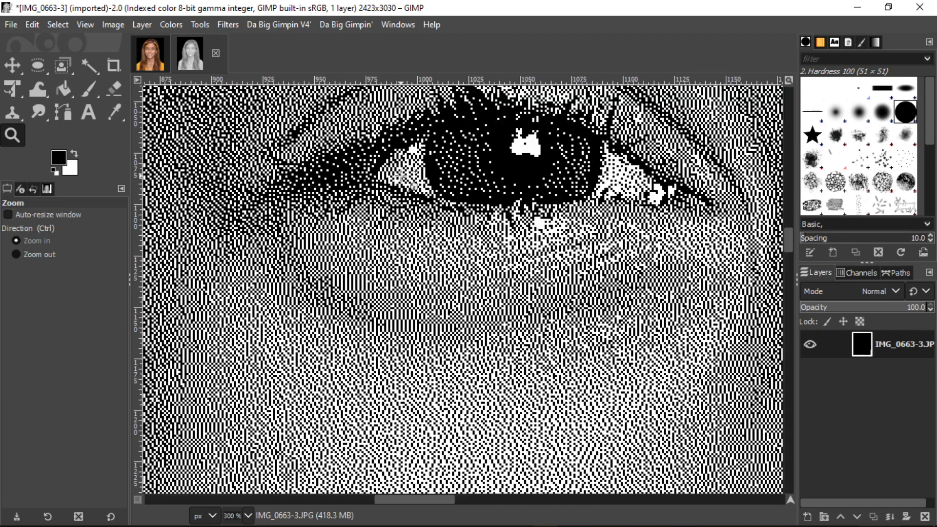
pyautogui.click(411, 184)
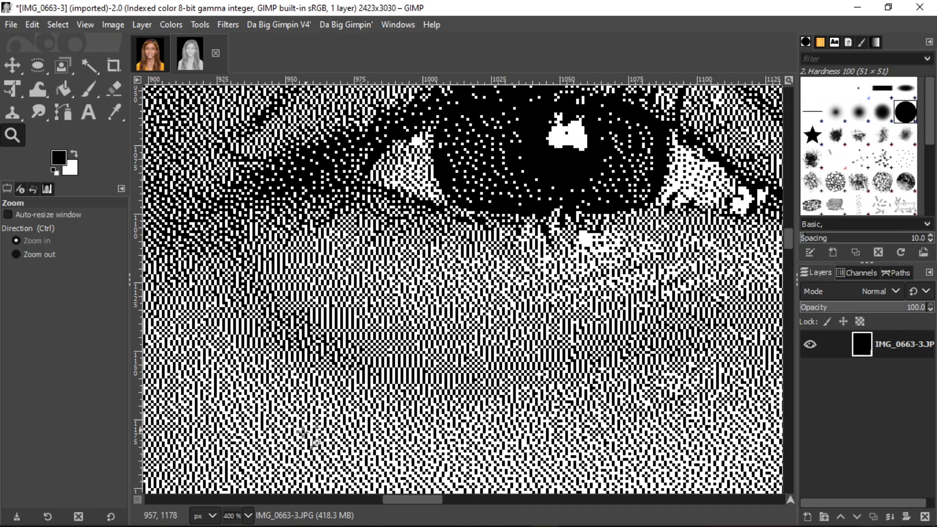
# - Check the dithered detail from the necklace up to the headband and back to the cheek at 100% magnification
pyautogui.click(248, 516)
pyautogui.click(243, 467)
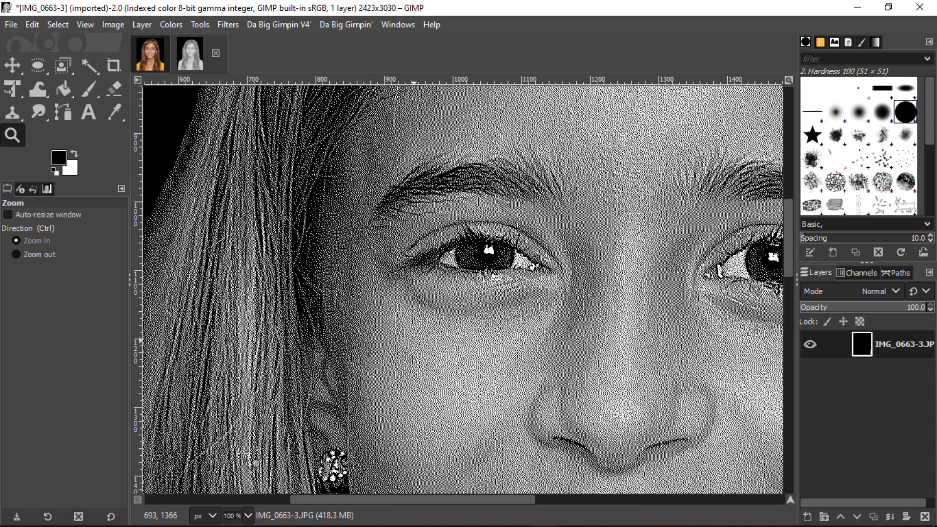
pyautogui.scroll(-5, 337, 393)
pyautogui.scroll(-8, 336, 393)
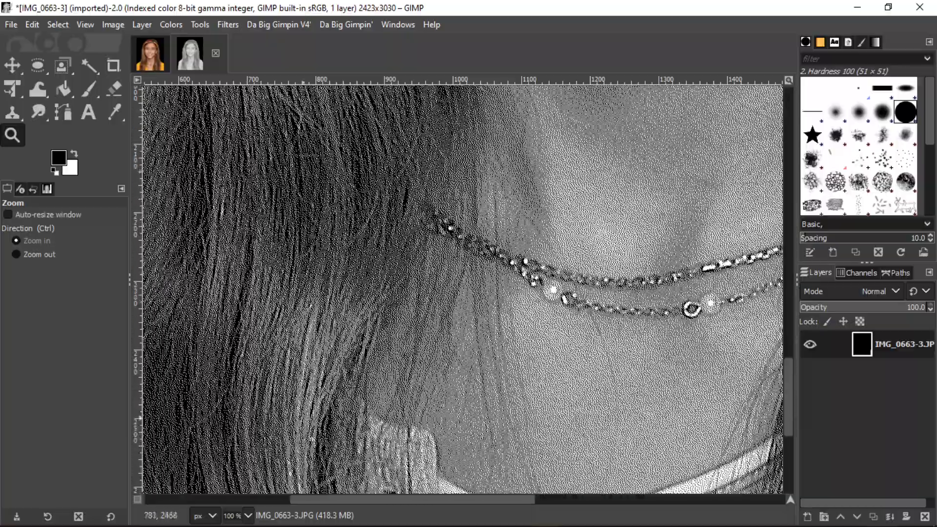
pyautogui.scroll(14, 324, 424)
pyautogui.scroll(10, 326, 422)
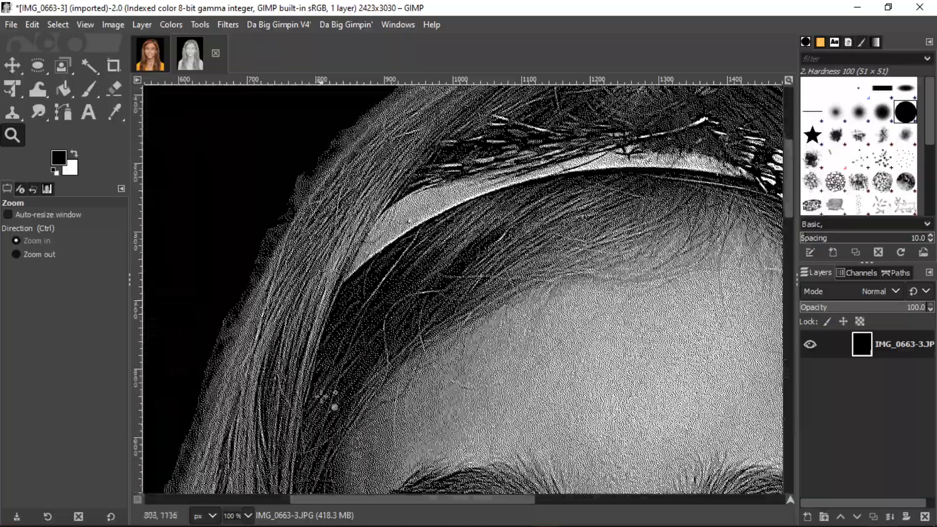
pyautogui.scroll(-3, 429, 327)
pyautogui.scroll(-5, 490, 291)
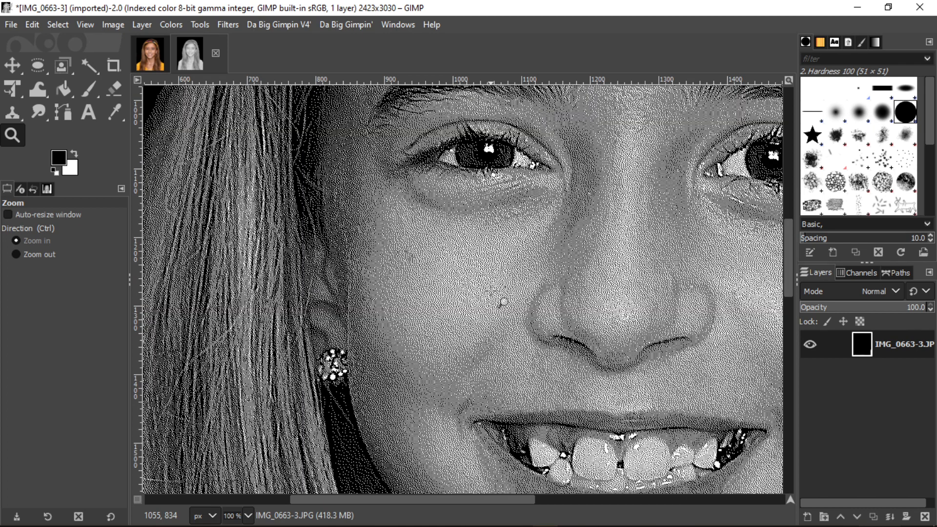
# - Examine the individual black and white pixels inside the eye at extreme magnification, and the whole eye at 300%
pyautogui.moveTo(512, 154); pyautogui.dragTo(514, 151)
pyautogui.scroll(3, 700, 178)
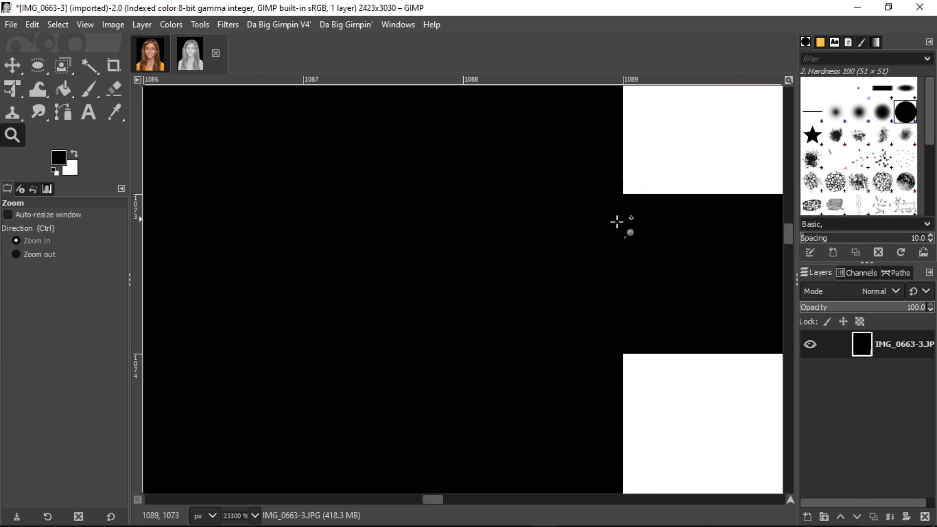
pyautogui.click(255, 514)
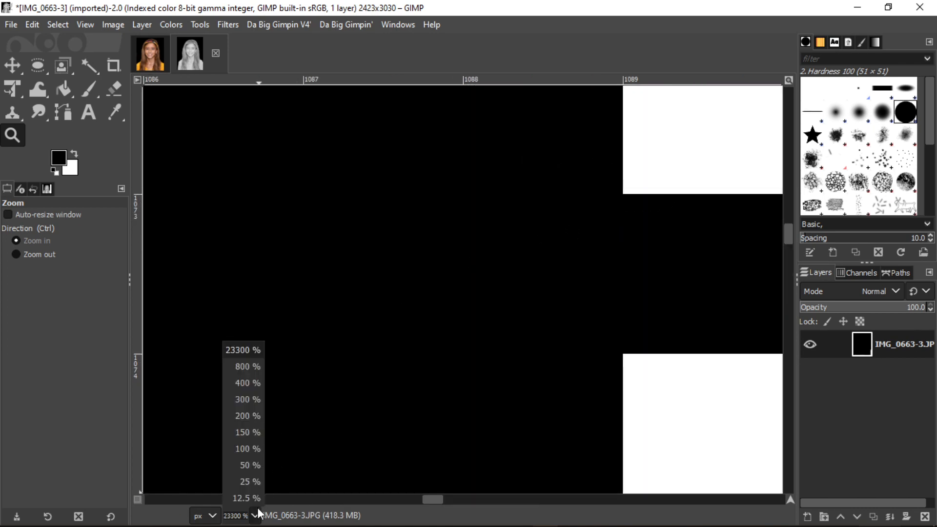
pyautogui.click(251, 481)
pyautogui.moveTo(451, 288); pyautogui.dragTo(459, 295)
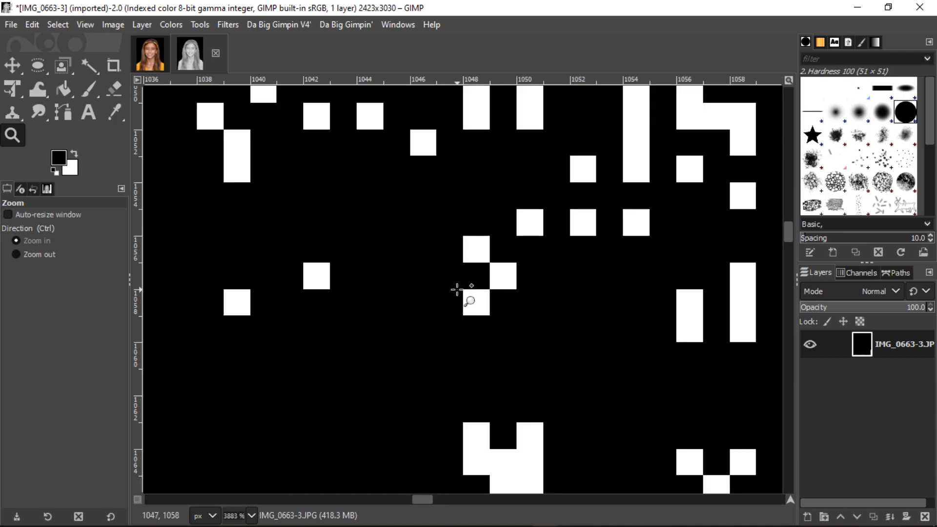
pyautogui.click(251, 515)
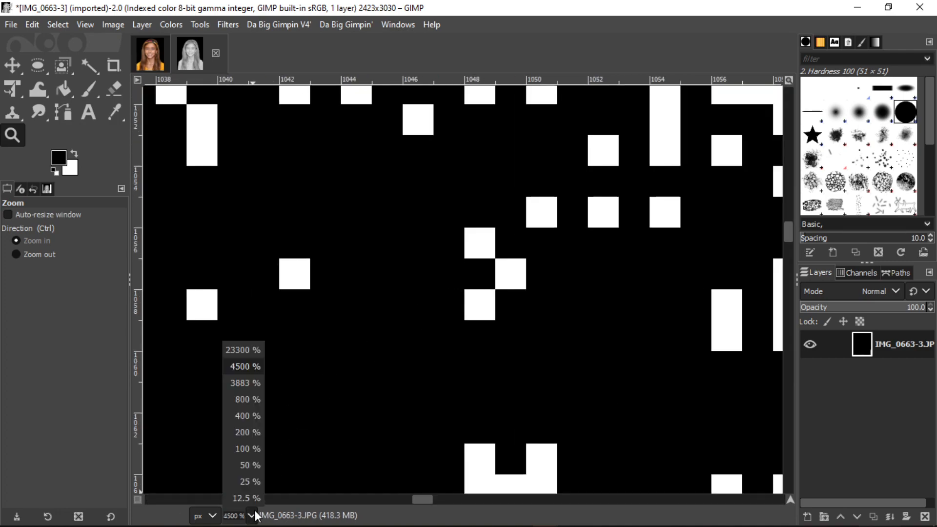
pyautogui.click(249, 446)
pyautogui.click(485, 298)
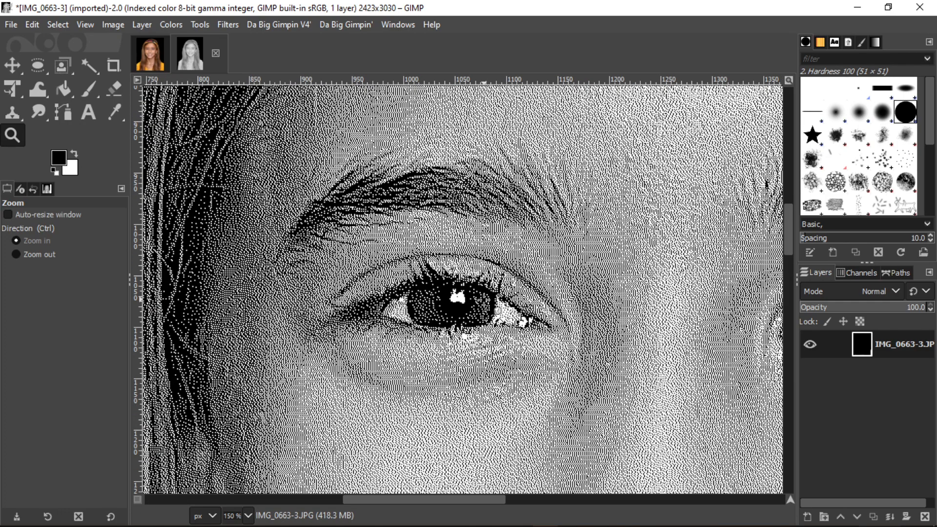
pyautogui.click(485, 298)
pyautogui.click(485, 298)
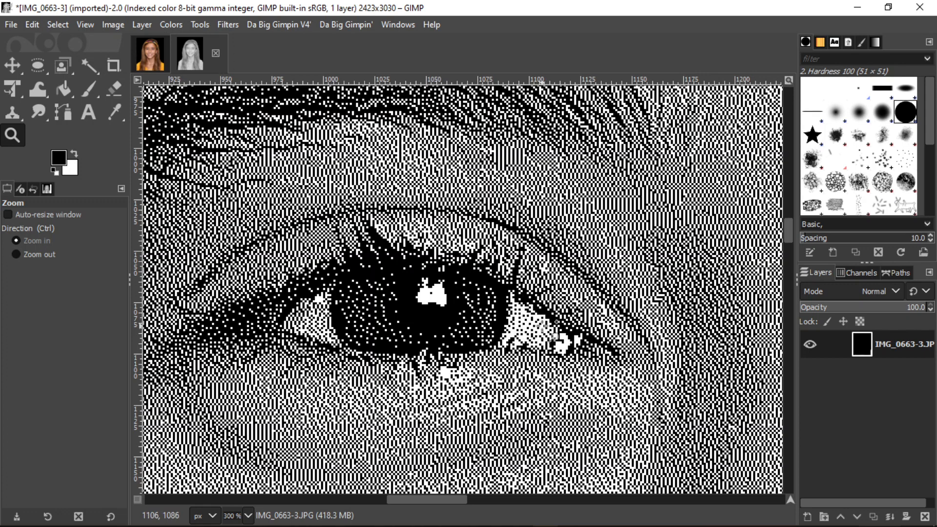
# - View the dithered portrait at 100%, 12.5%, 50% and 25% magnification to compare how the shading reads
pyautogui.click(248, 512)
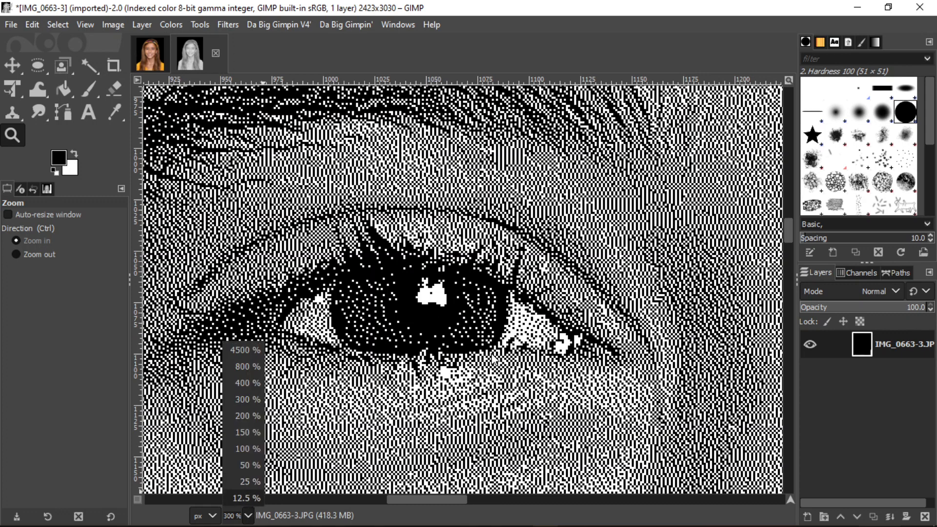
pyautogui.click(248, 516)
pyautogui.click(248, 512)
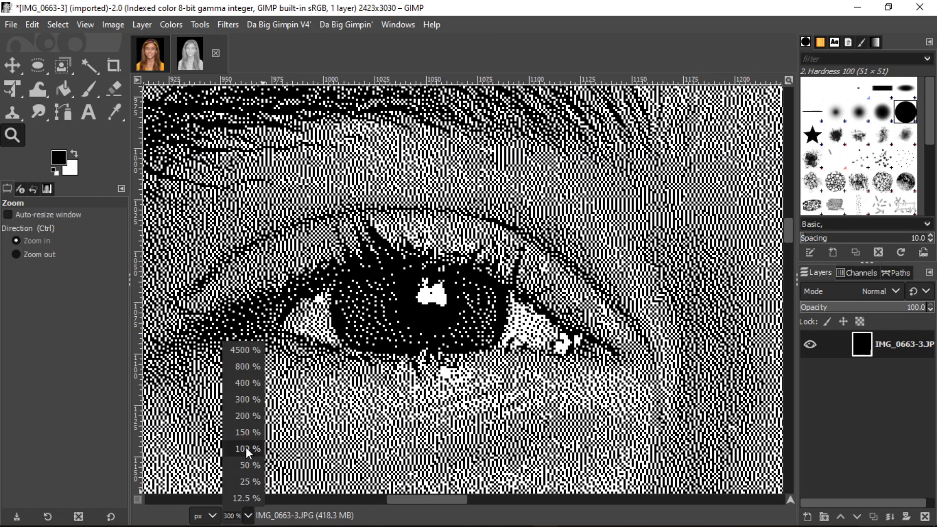
pyautogui.click(245, 447)
pyautogui.click(247, 515)
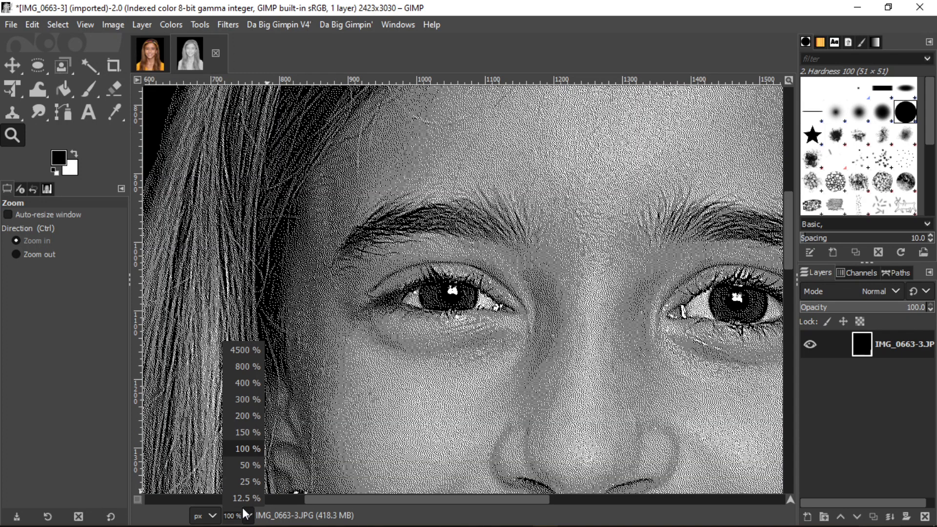
pyautogui.click(242, 502)
pyautogui.click(248, 516)
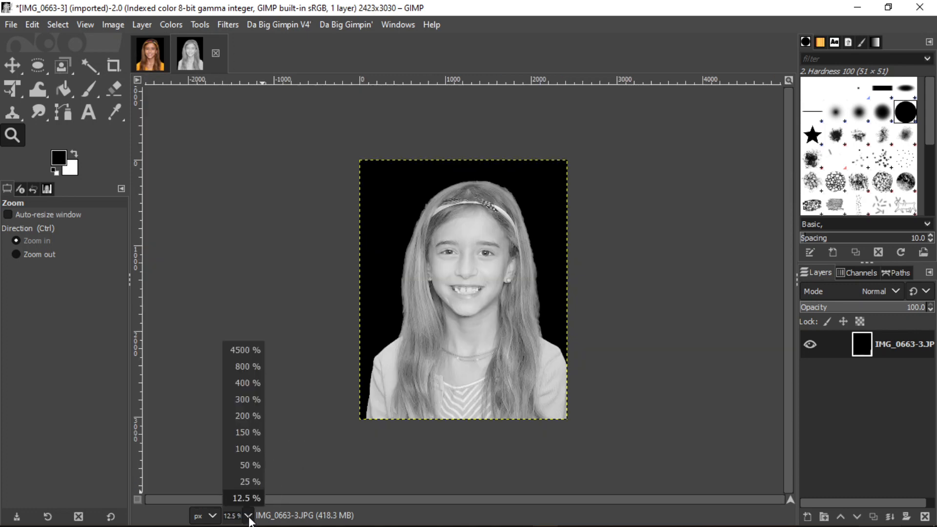
pyautogui.click(244, 467)
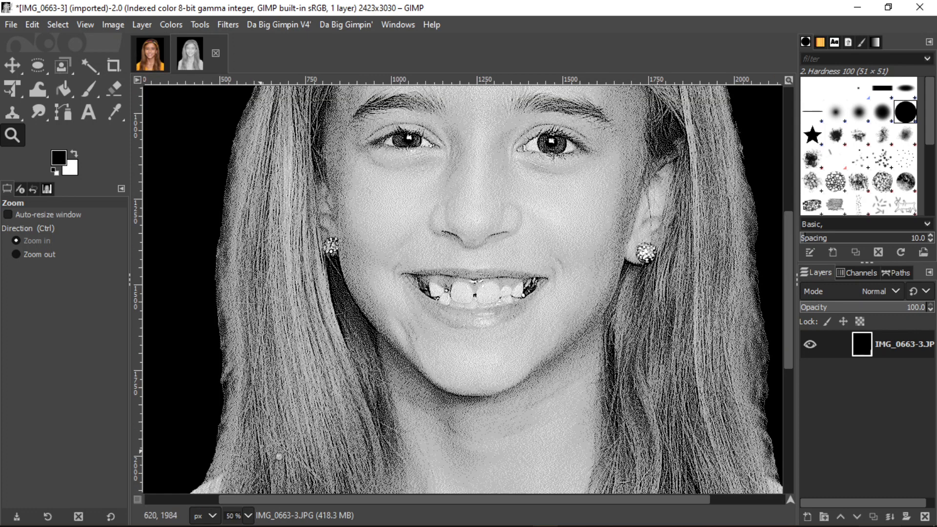
pyautogui.click(248, 508)
pyautogui.click(249, 481)
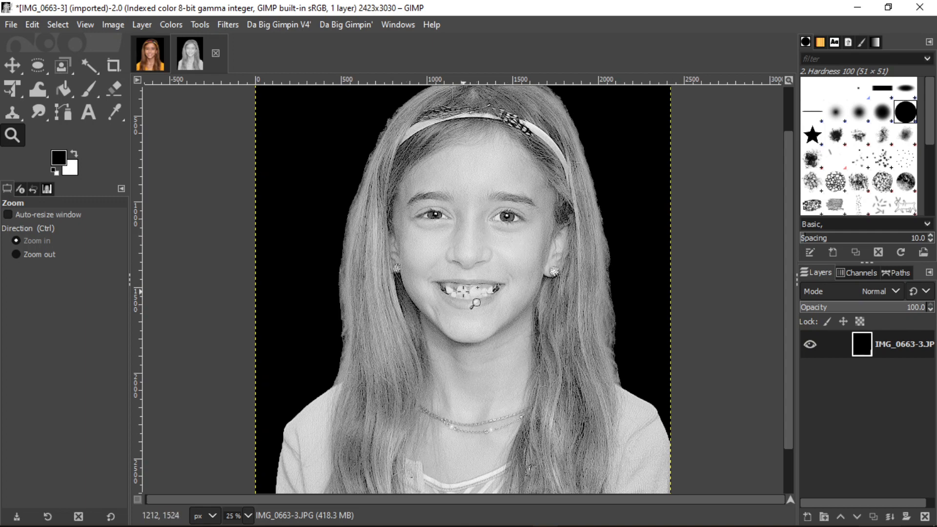
# - Review the portrait from the top of the hair down to the striped shirt and back at 25% magnification
pyautogui.scroll(2, 463, 293)
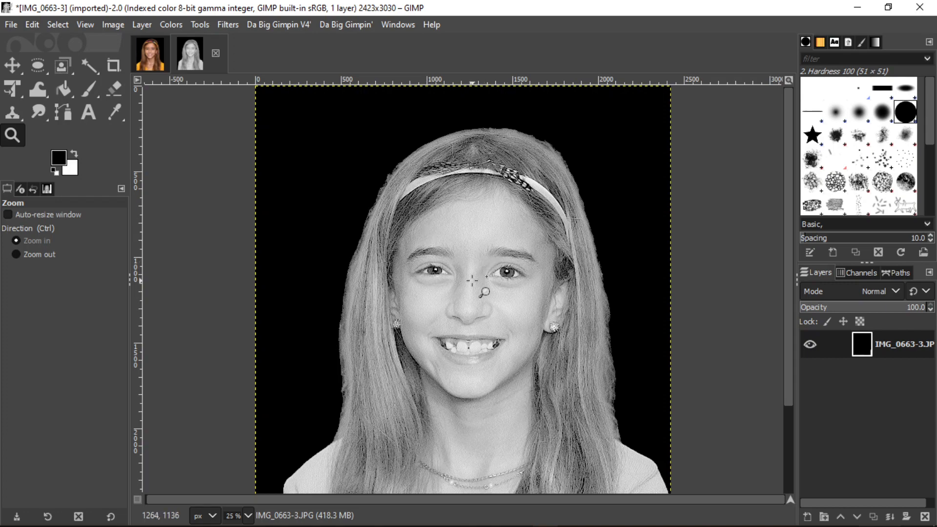
pyautogui.scroll(-3, 470, 315)
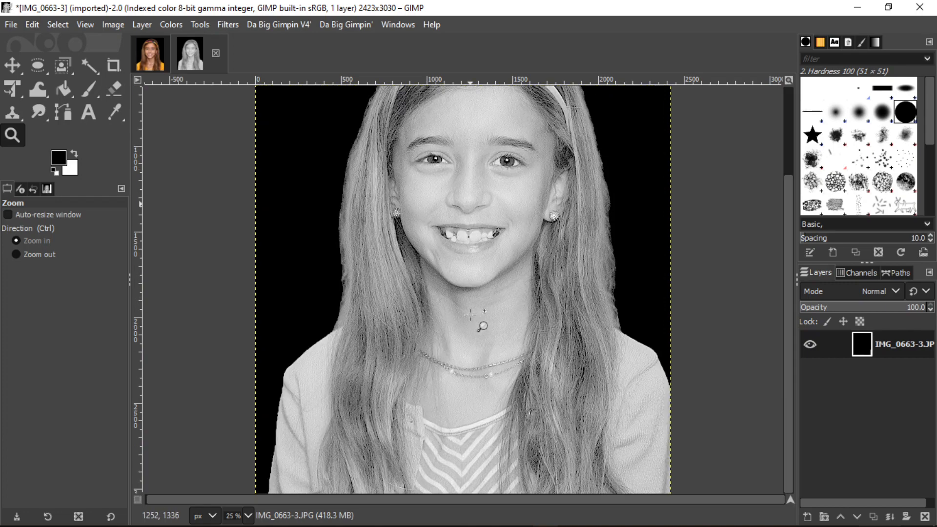
pyautogui.scroll(3, 470, 314)
pyautogui.scroll(-3, 471, 317)
pyautogui.scroll(4, 530, 460)
pyautogui.scroll(1, 508, 429)
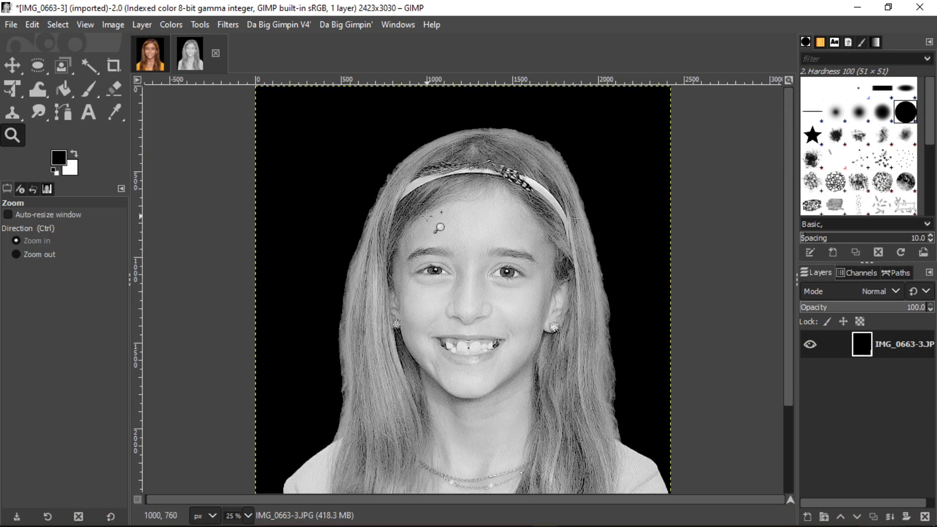
pyautogui.scroll(-5, 532, 361)
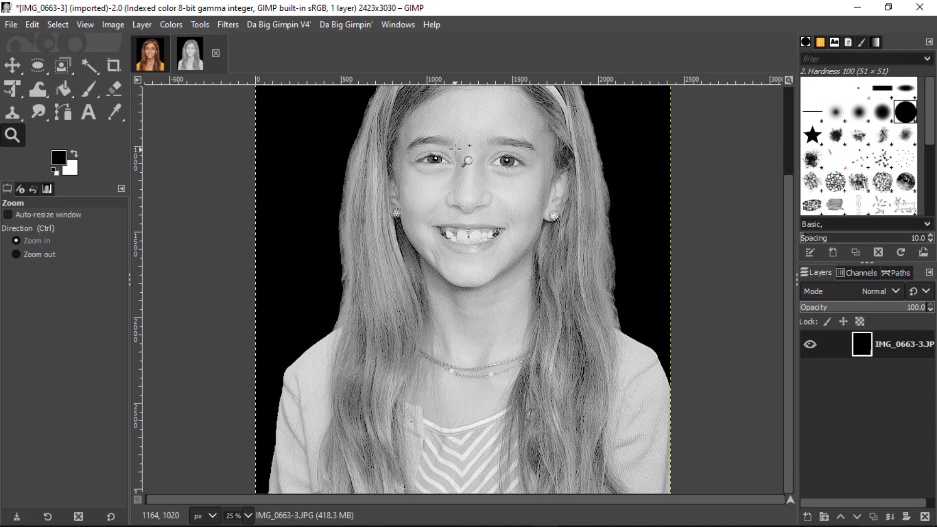
pyautogui.scroll(3, 464, 229)
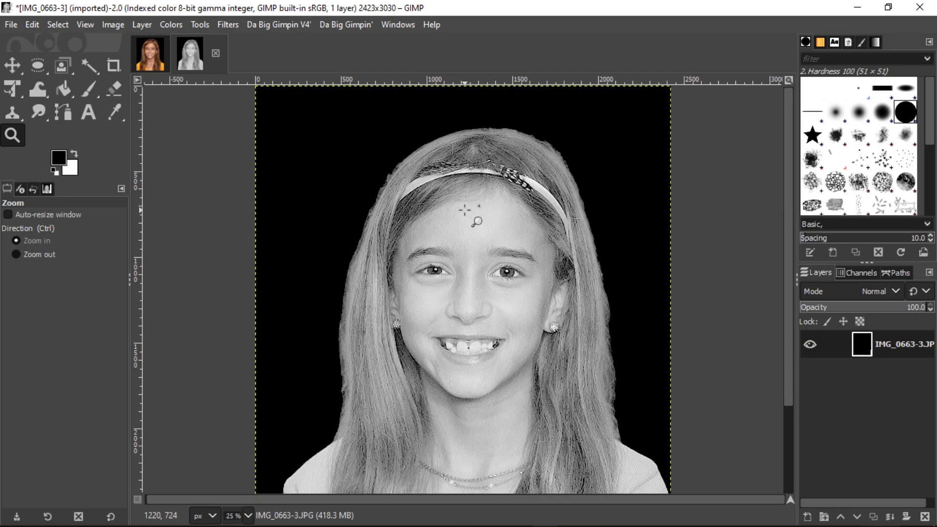
# - Examine the dither pattern on the forehead and headband at 100%, the patterned headband ornament at 400%, and return to 100%
pyautogui.click(492, 218)
pyautogui.click(472, 230)
pyautogui.click(480, 246)
pyautogui.click(480, 267)
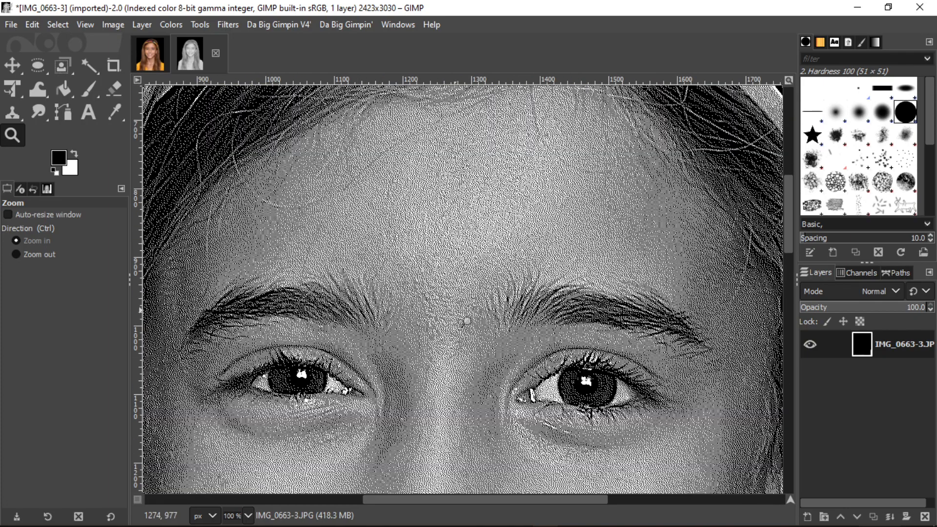
pyautogui.scroll(8, 465, 315)
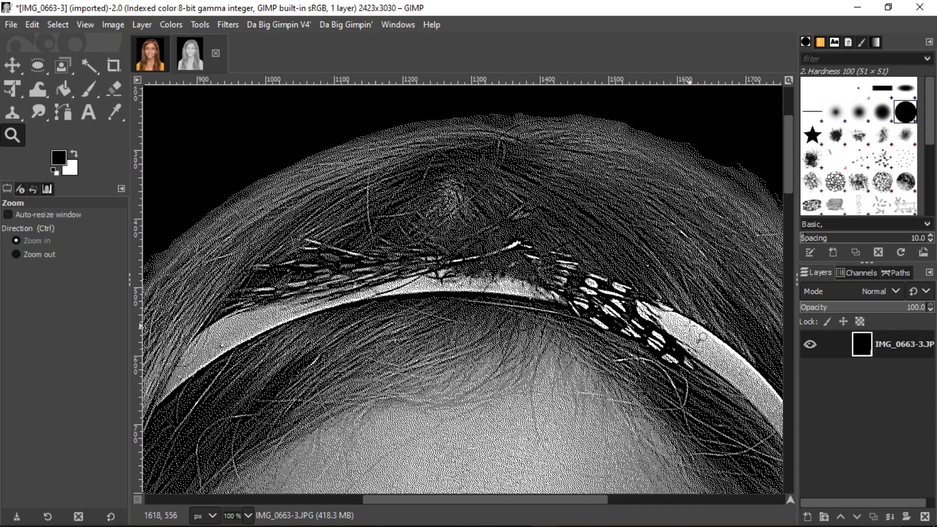
pyautogui.click(693, 326)
pyautogui.click(693, 326)
pyautogui.click(693, 326)
pyautogui.click(696, 326)
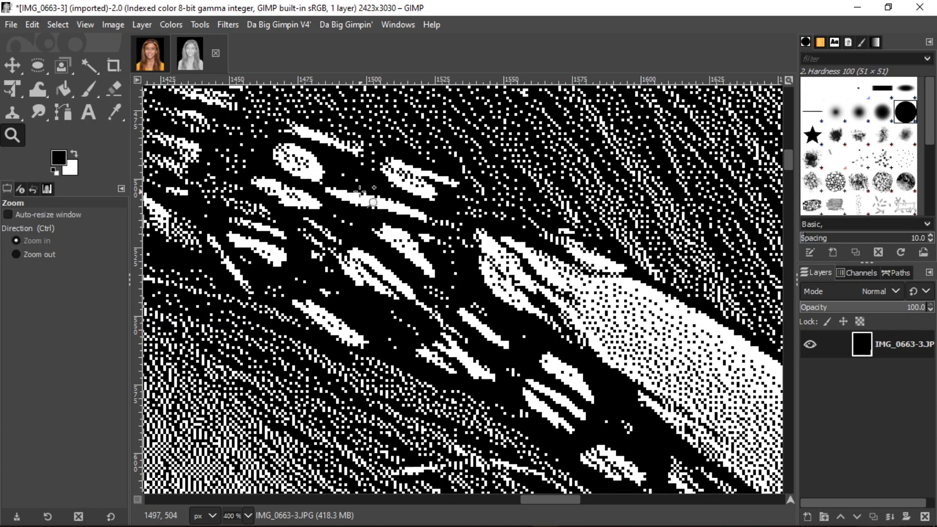
pyautogui.rightClick(309, 222)
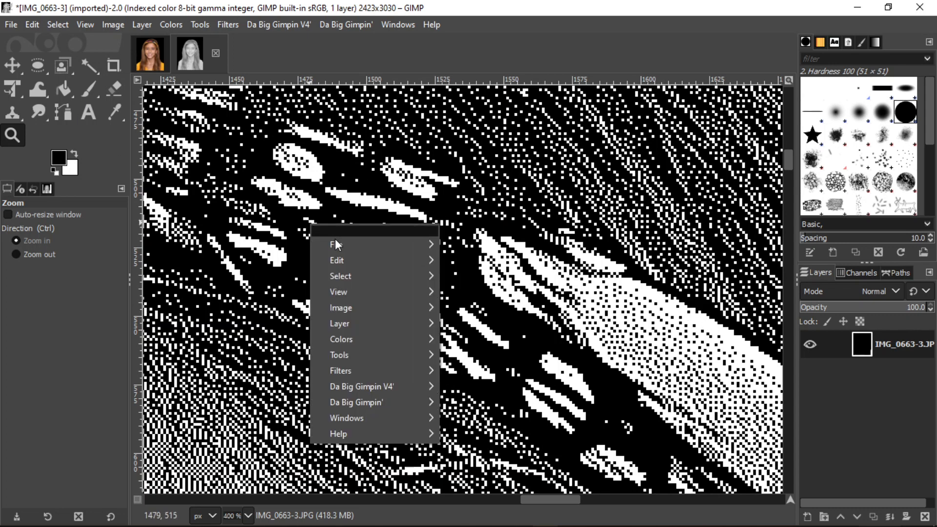
pyautogui.click(248, 516)
pyautogui.click(248, 515)
pyautogui.click(248, 435)
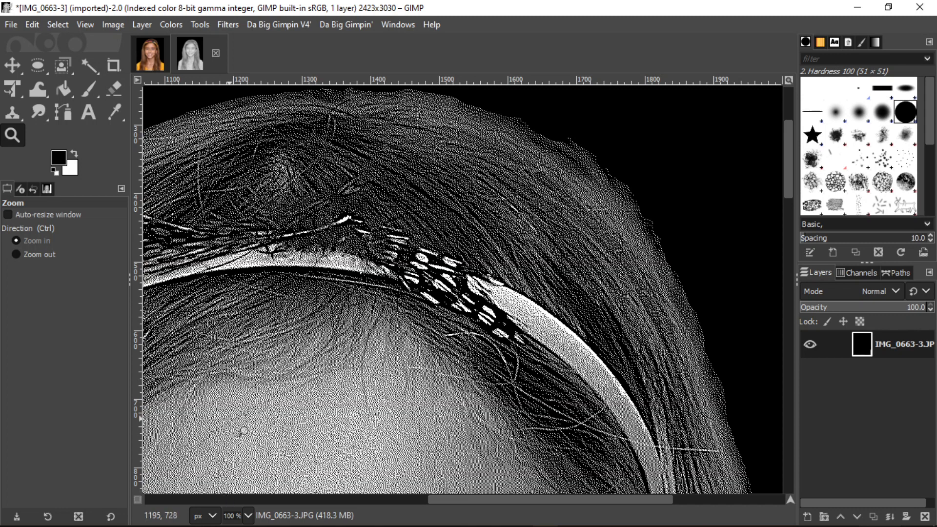
# - View the portrait at 25%, inspect the face at 50%, and return to 25% magnification
pyautogui.click(248, 508)
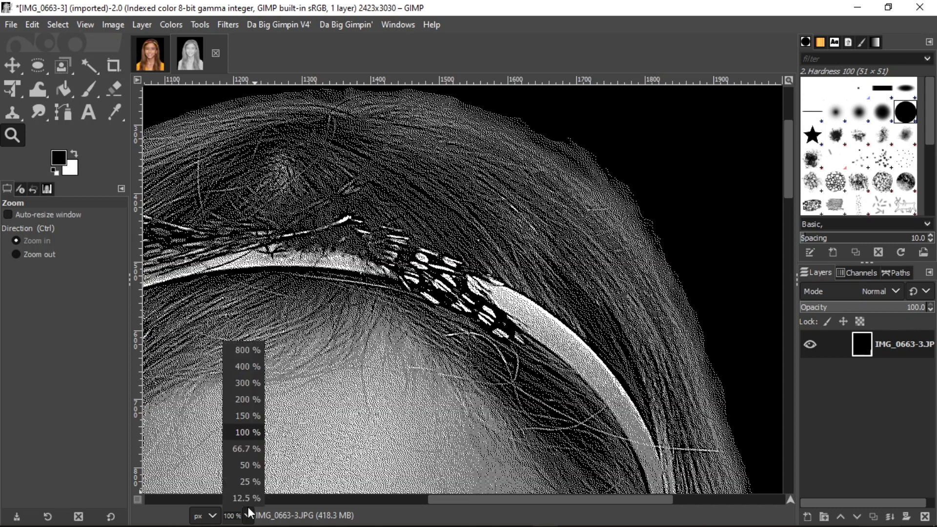
pyautogui.click(247, 476)
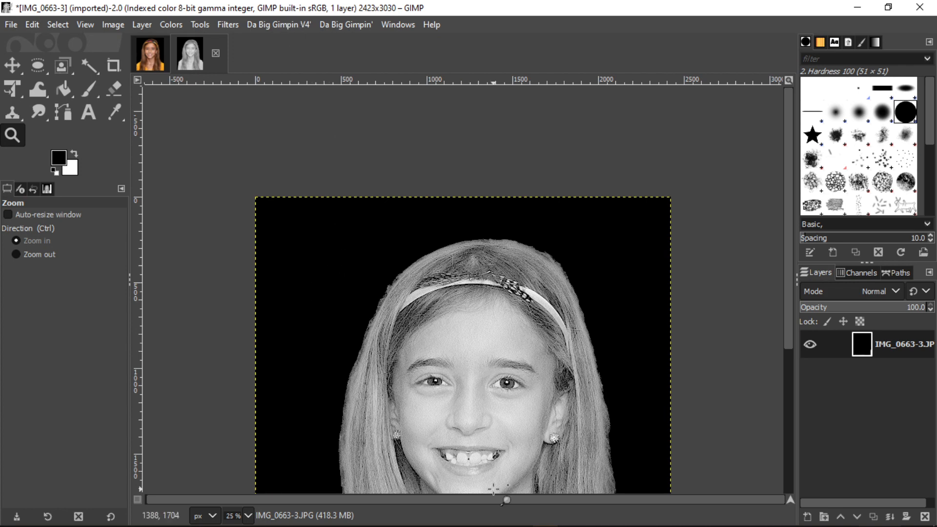
pyautogui.click(468, 419)
pyautogui.click(469, 419)
pyautogui.rightClick(468, 420)
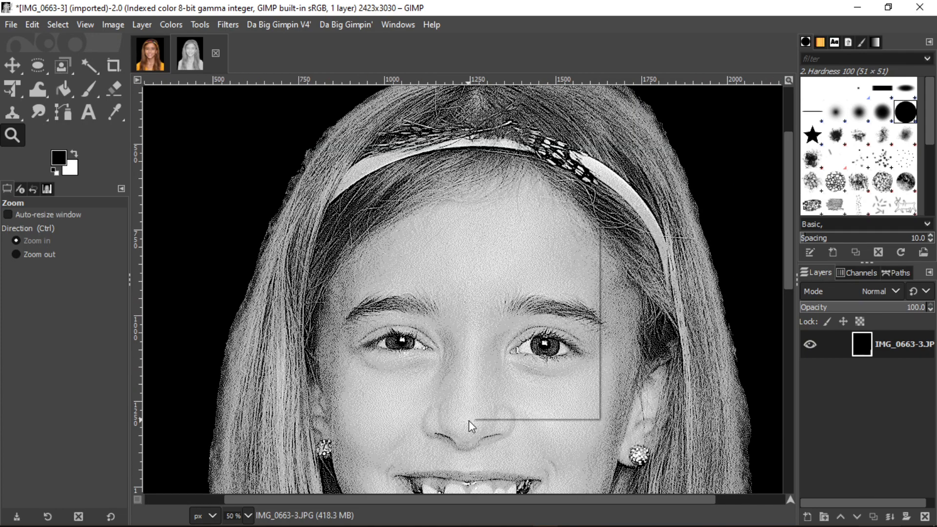
pyautogui.click(248, 515)
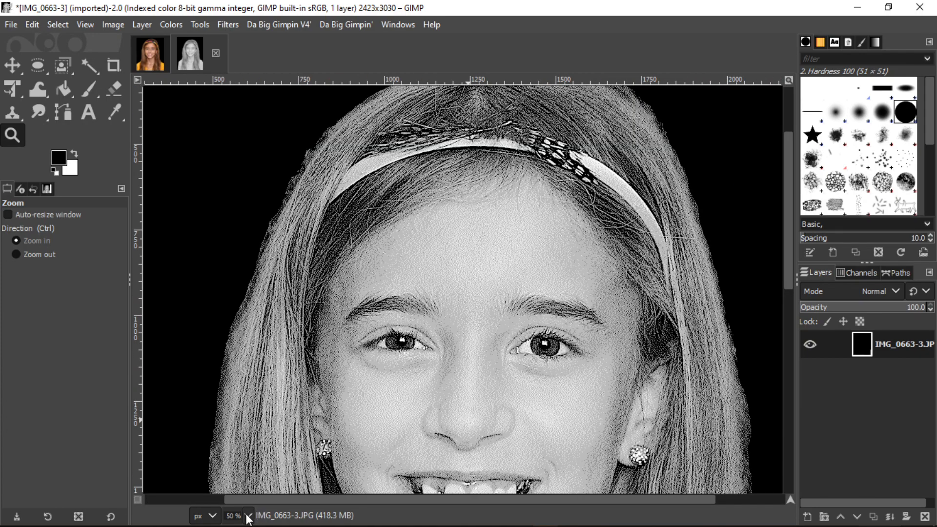
pyautogui.click(248, 515)
pyautogui.click(243, 480)
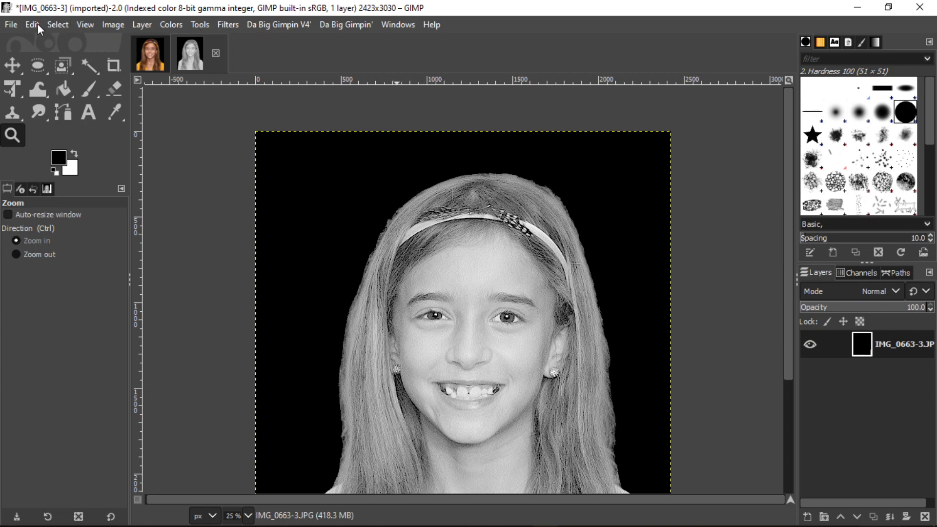
# - Open the plug-in folder preferences and select the user profile's GIMP 2.10 plug-ins folder
pyautogui.click(218, 23)
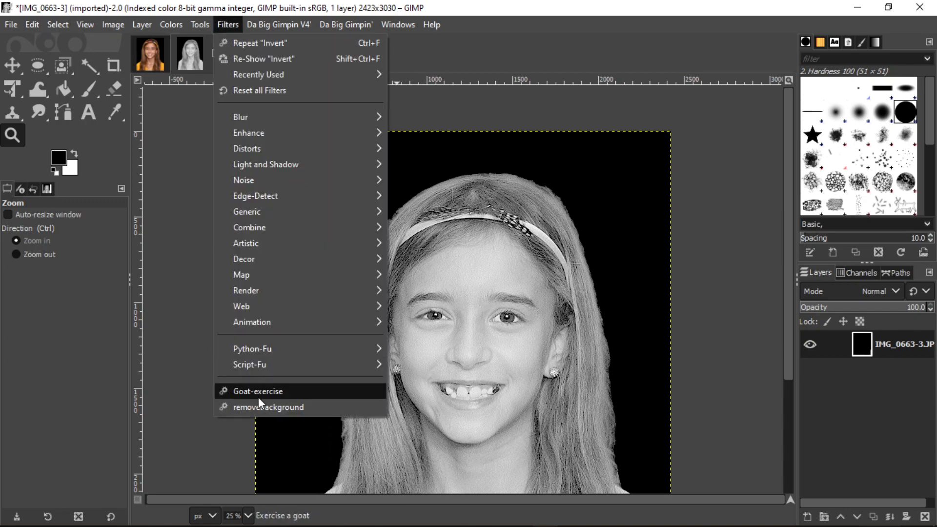
pyautogui.moveTo(289, 22)
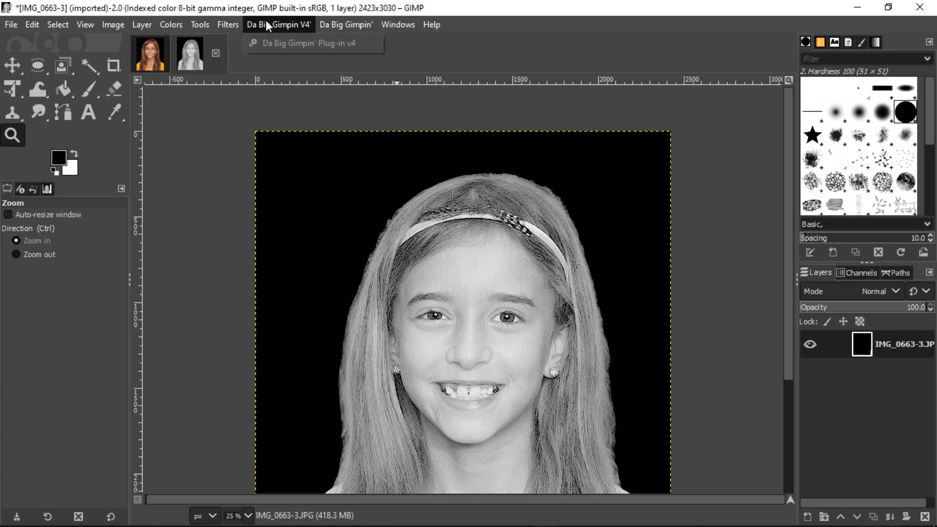
pyautogui.moveTo(16, 24)
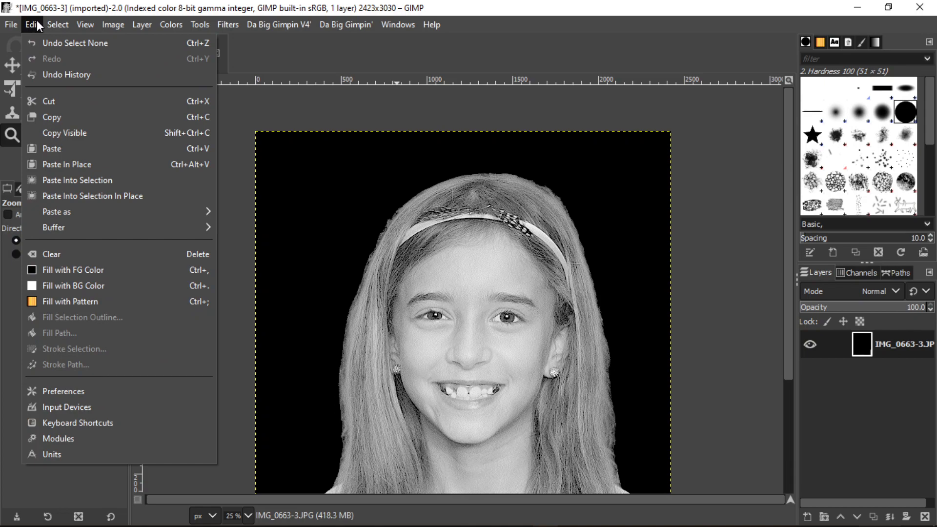
pyautogui.click(81, 391)
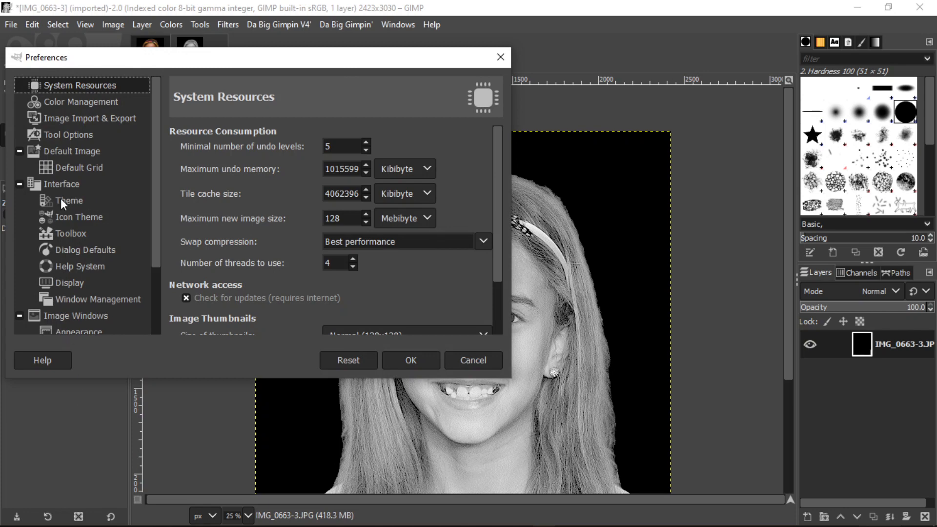
pyautogui.scroll(-3, 75, 223)
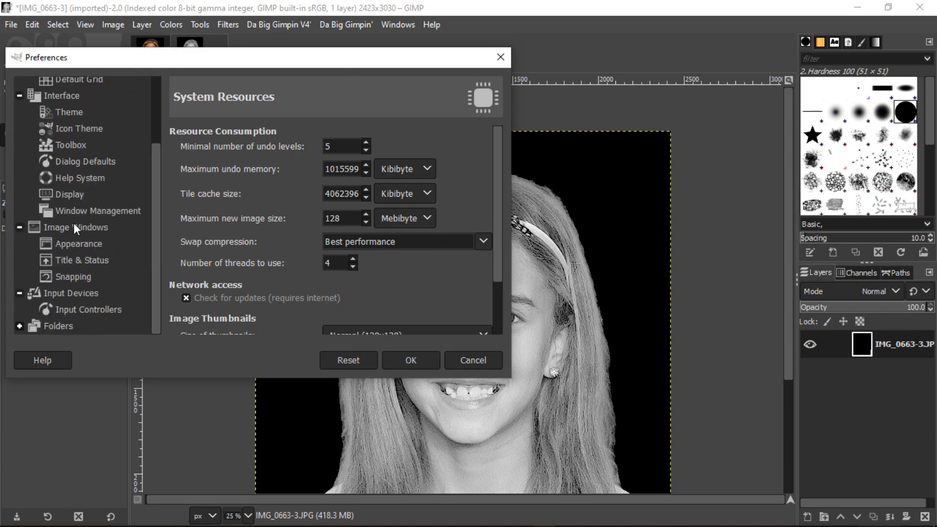
pyautogui.click(20, 326)
pyautogui.scroll(-5, 37, 283)
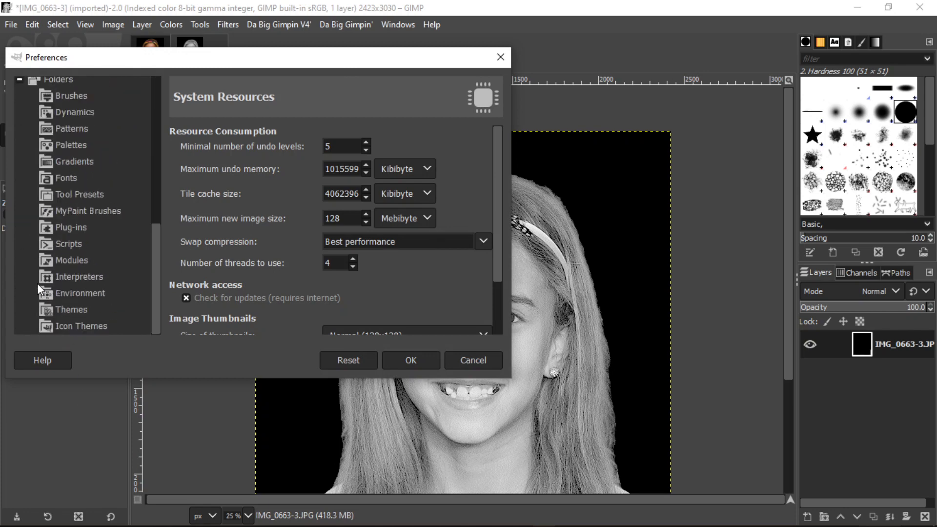
pyautogui.click(60, 219)
pyautogui.click(282, 205)
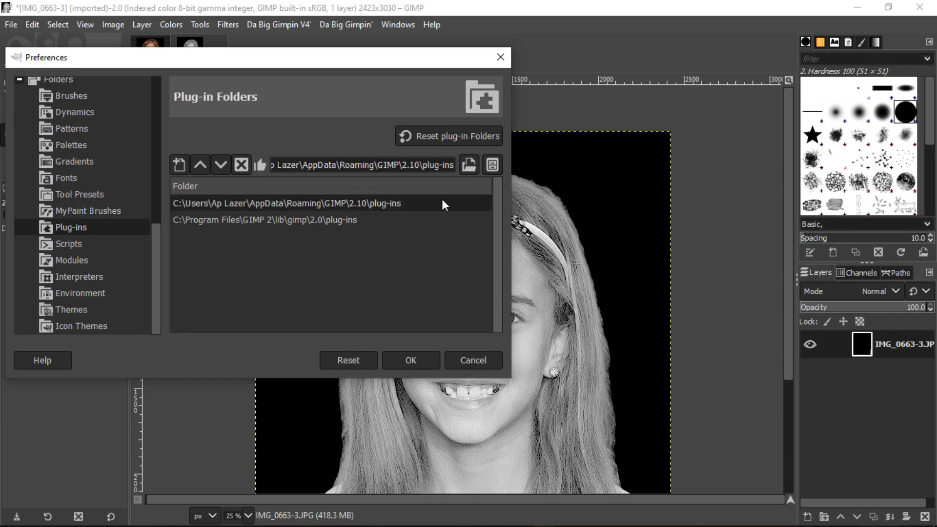
# - Show the GIMP plug-ins folder in File Explorer, check the Python scripts inside, and return to the portrait with Preferences closed
pyautogui.click(494, 165)
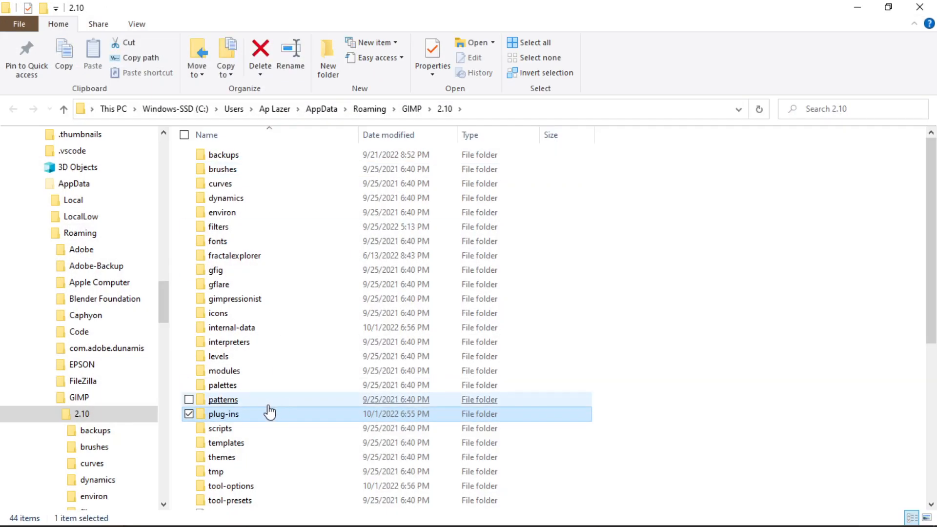
pyautogui.doubleClick(239, 418)
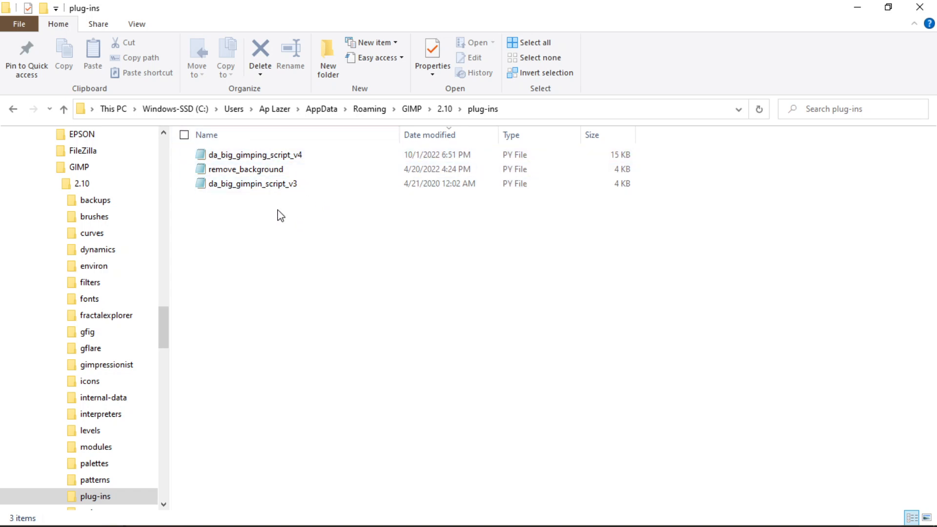
pyautogui.click(919, 7)
pyautogui.click(426, 362)
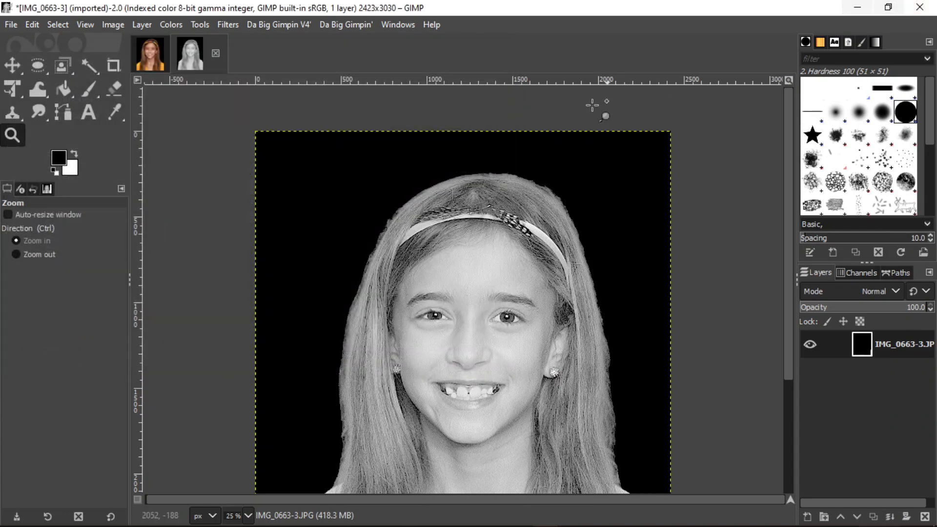
# - Check where the removebackground filter and the Da Big Gimpin' Plug-in v4 command are listed, without running either
pyautogui.click(271, 23)
pyautogui.moveTo(236, 29)
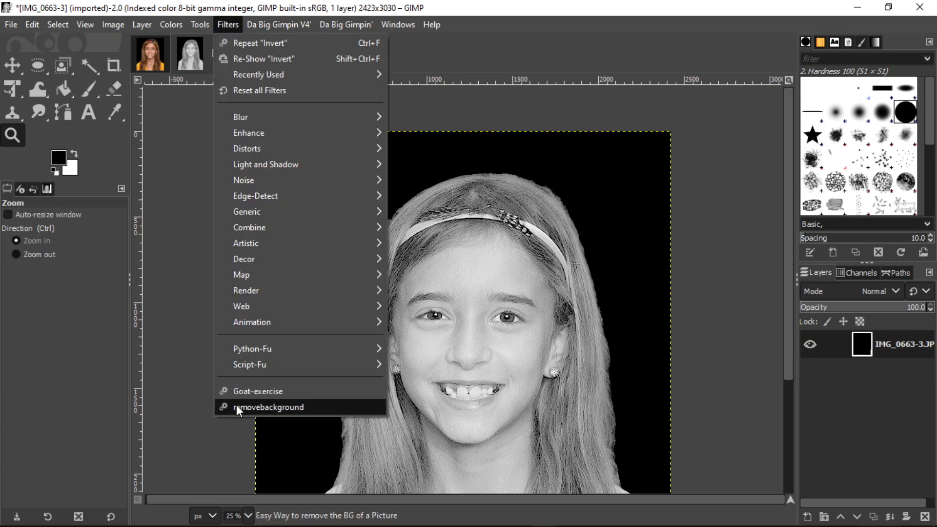
pyautogui.click(184, 139)
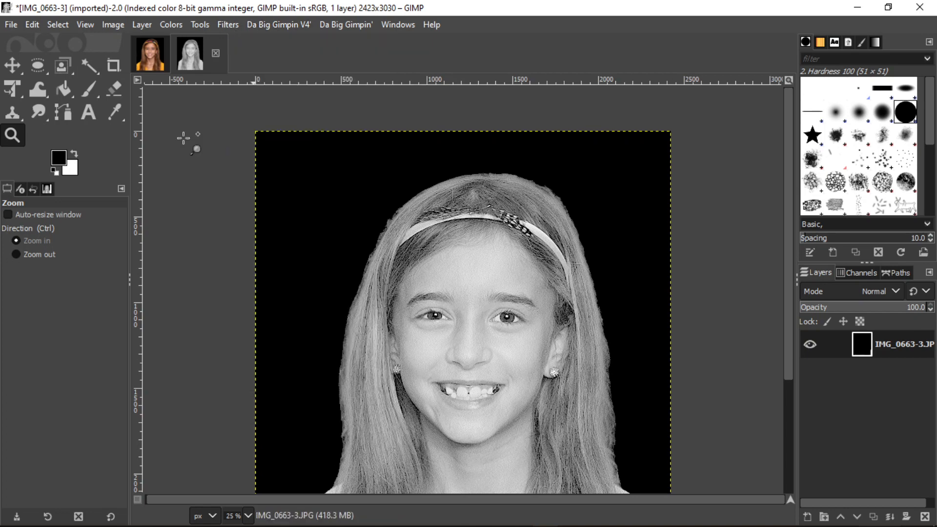
pyautogui.click(272, 27)
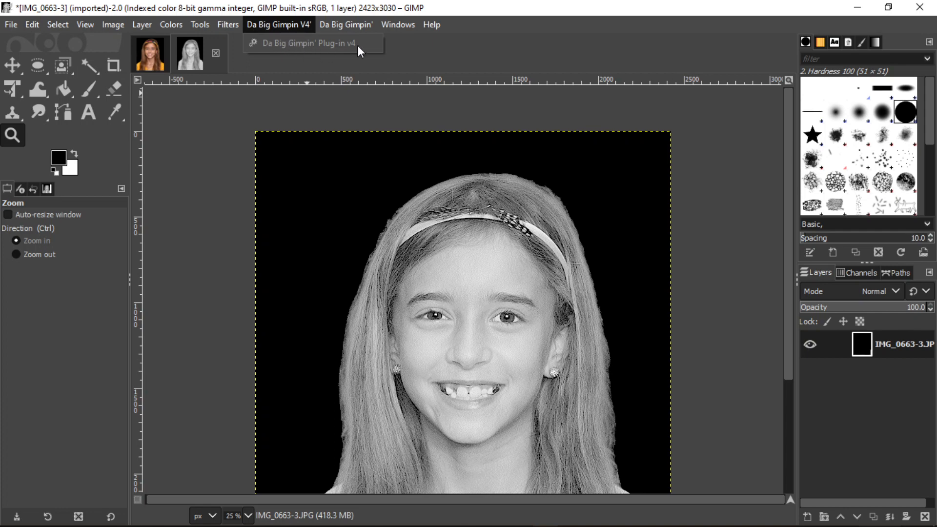
pyautogui.click(455, 284)
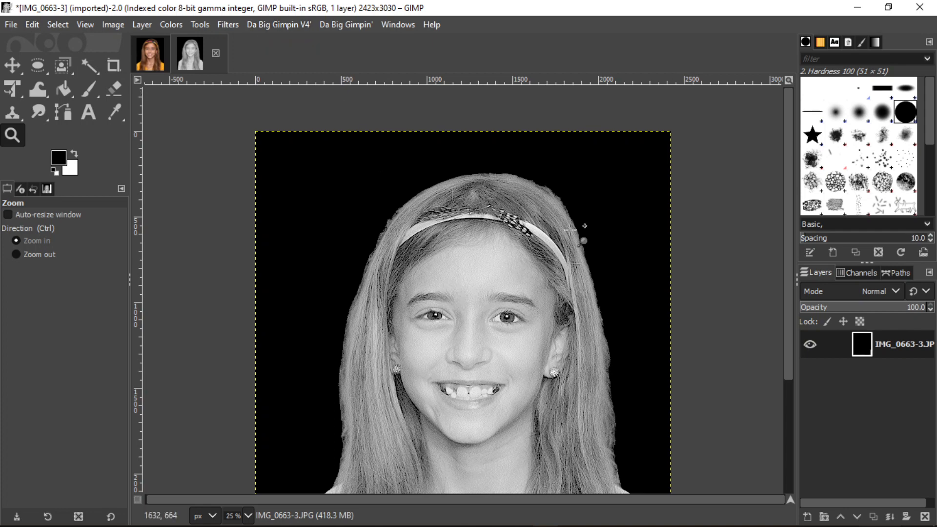
# - Convert the black-and-white portrait from indexed to RGB mode and check the availability of the Da Big Gimpin' Plug-in v4 command
pyautogui.click(168, 24)
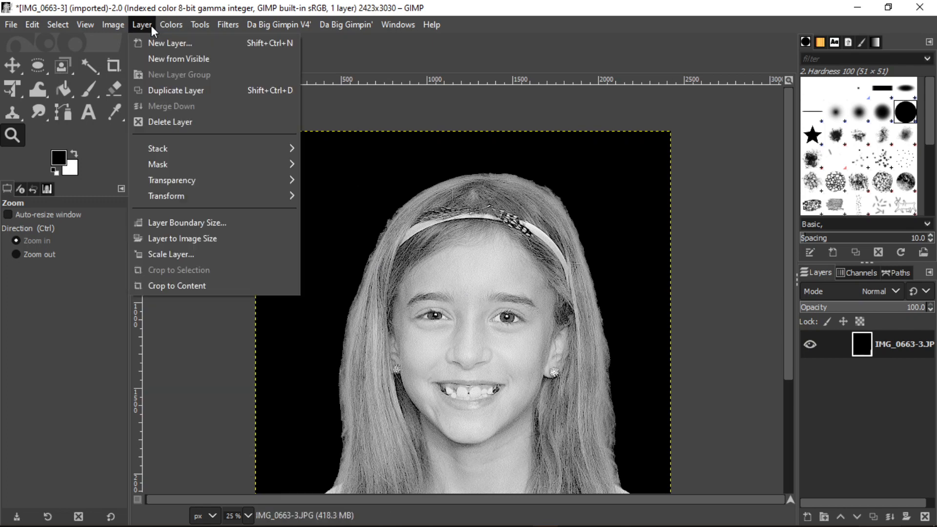
pyautogui.moveTo(113, 22)
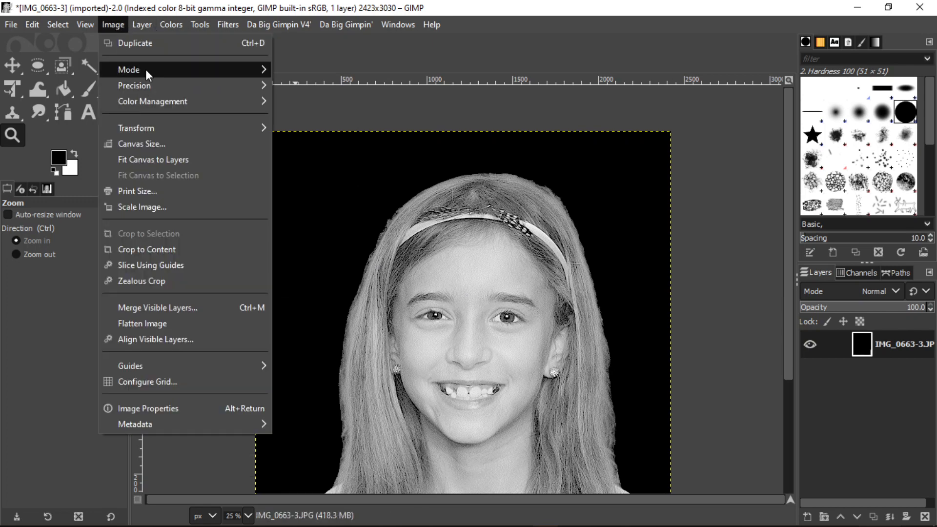
pyautogui.moveTo(145, 69)
pyautogui.click(326, 72)
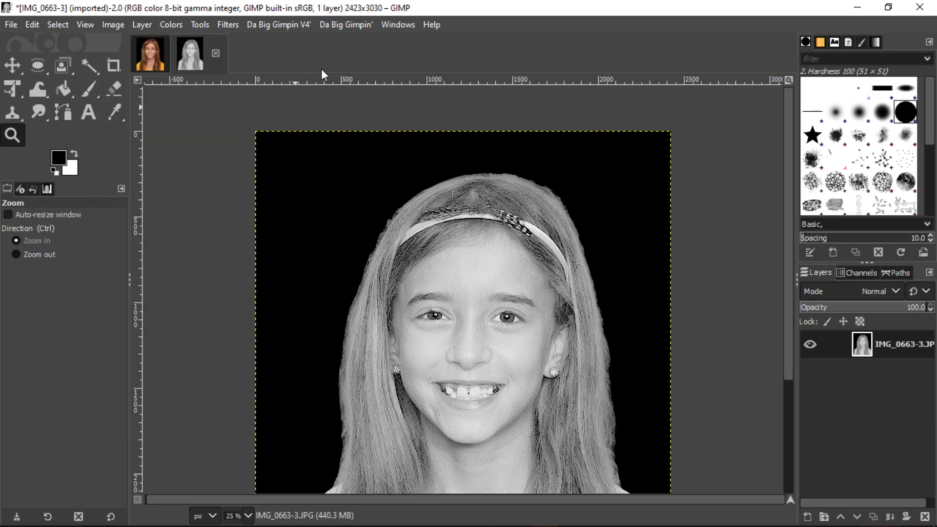
pyautogui.click(294, 25)
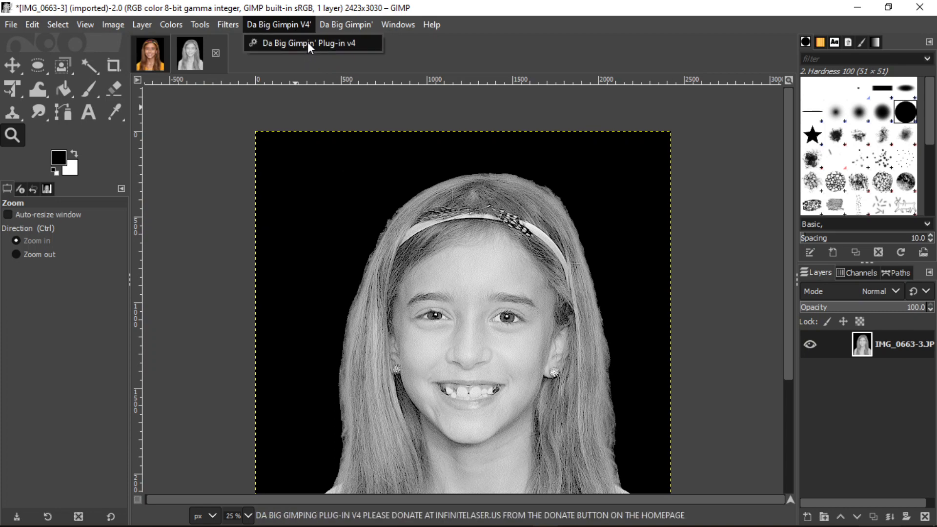
pyautogui.click(251, 109)
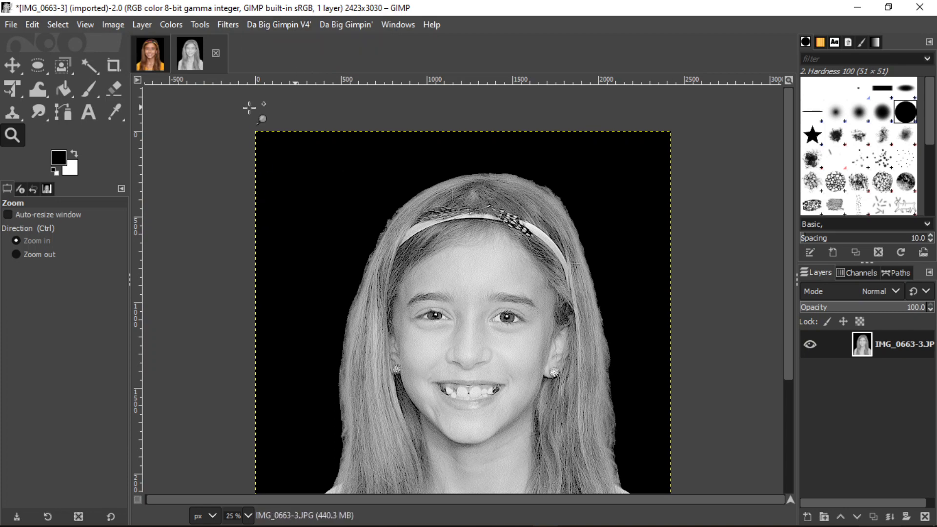
# - Undo the RGB mode conversion and check the plug-in command on the indexed portrait
pyautogui.click(37, 25)
pyautogui.click(43, 46)
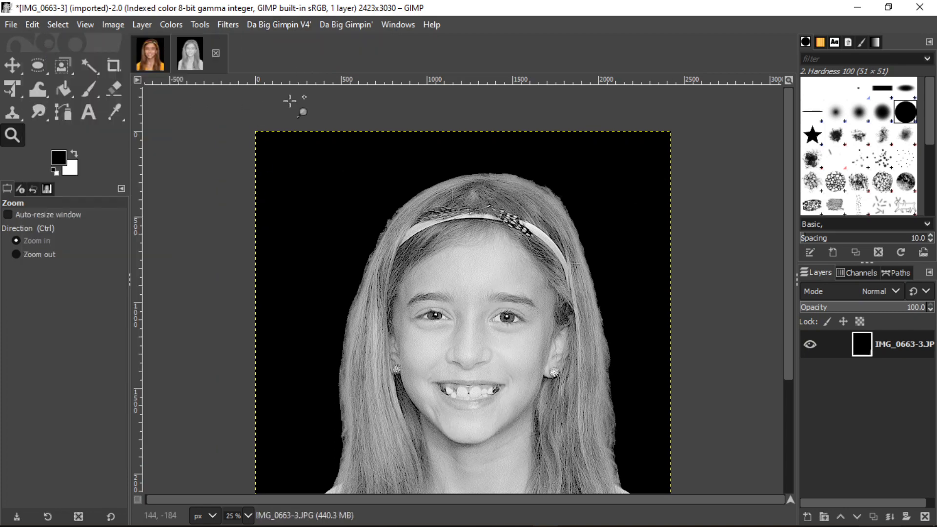
pyautogui.click(284, 23)
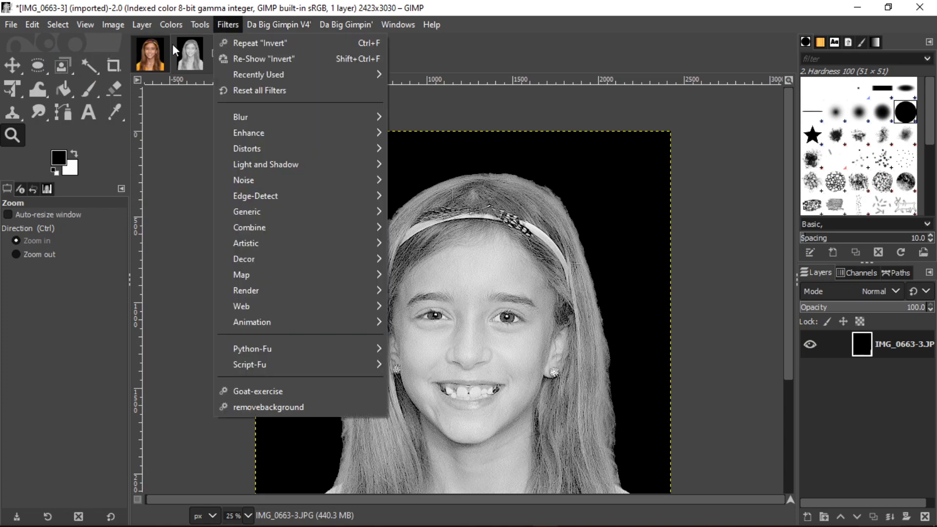
# - View the open colour portrait, return to the black-and-white image, and check the Da Big Gimpin' V4 plug-in entry
pyautogui.click(143, 49)
pyautogui.click(151, 49)
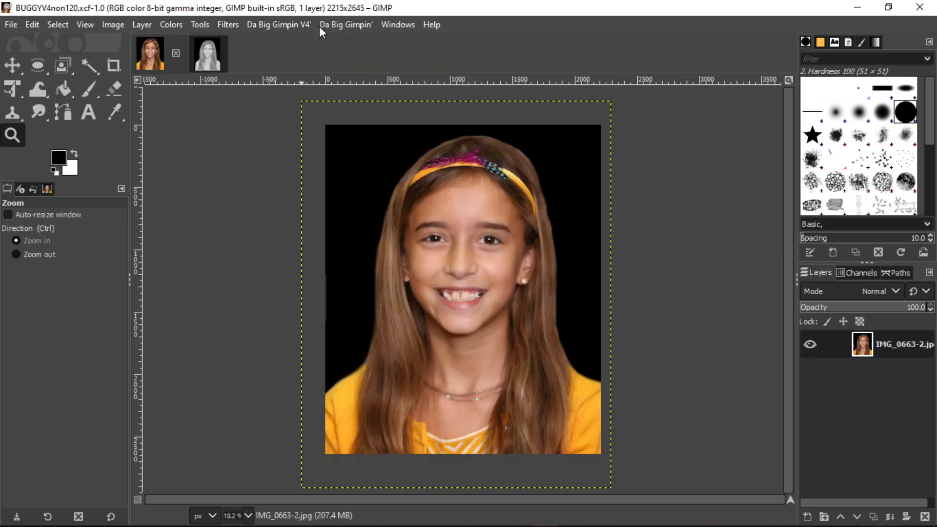
pyautogui.click(228, 24)
pyautogui.click(212, 51)
pyautogui.click(213, 51)
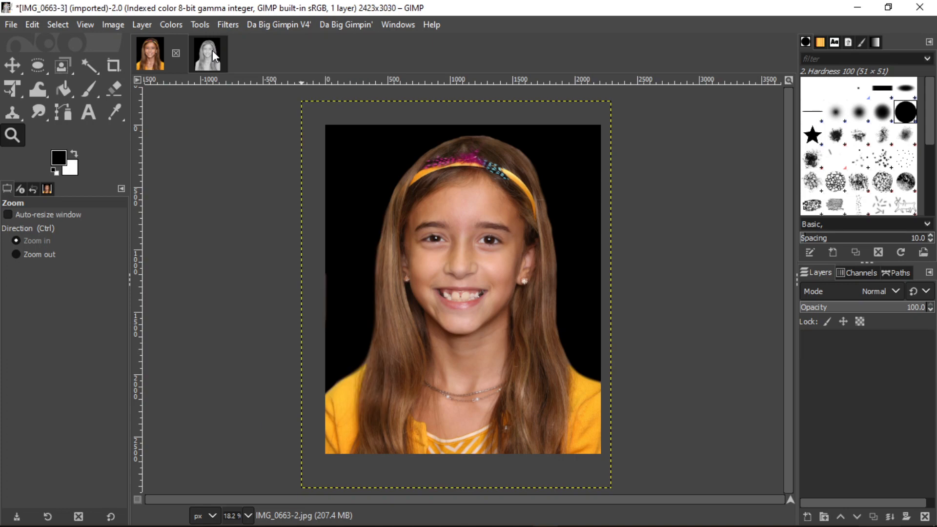
pyautogui.click(292, 25)
pyautogui.click(283, 25)
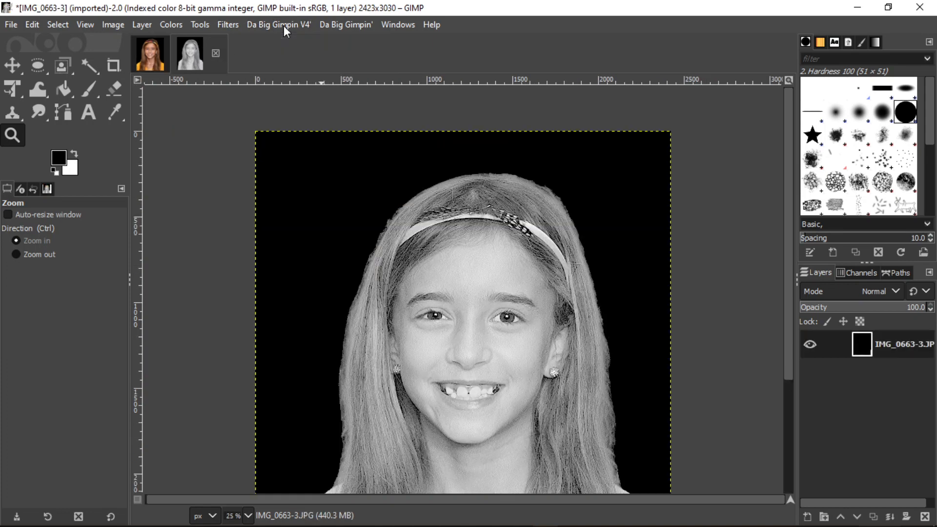
# - Change the black-and-white portrait's mode to RGB and look up the Da Big Gimpin' Plug-in v4 command without running it
pyautogui.click(113, 25)
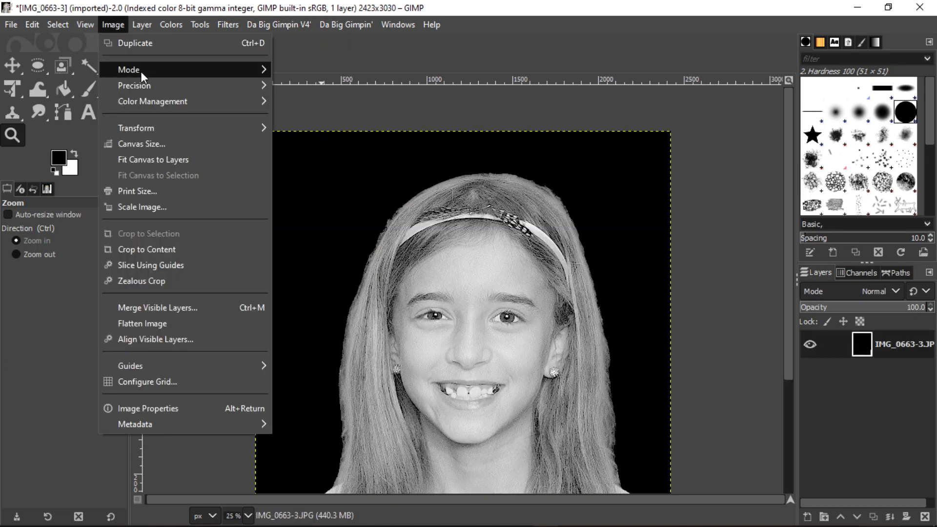
pyautogui.moveTo(141, 71)
pyautogui.click(297, 72)
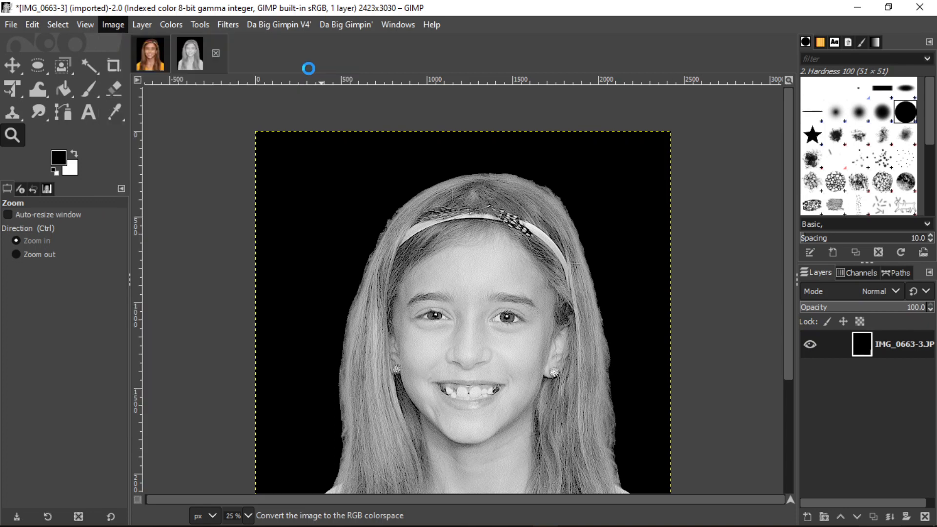
pyautogui.click(284, 25)
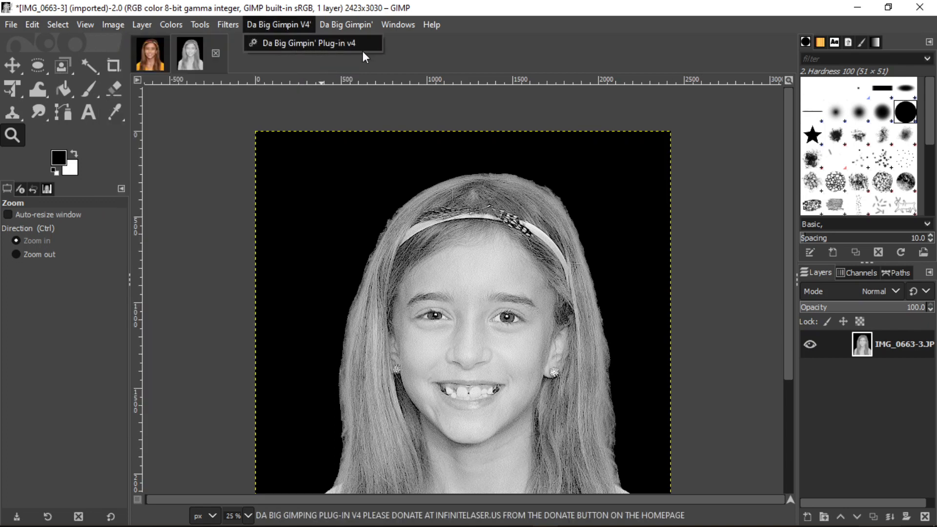
# - Add an alpha channel to the portrait layer and check the availability of the Da Big Gimpin' V4 plug-in
pyautogui.click(866, 347)
pyautogui.rightClick(830, 343)
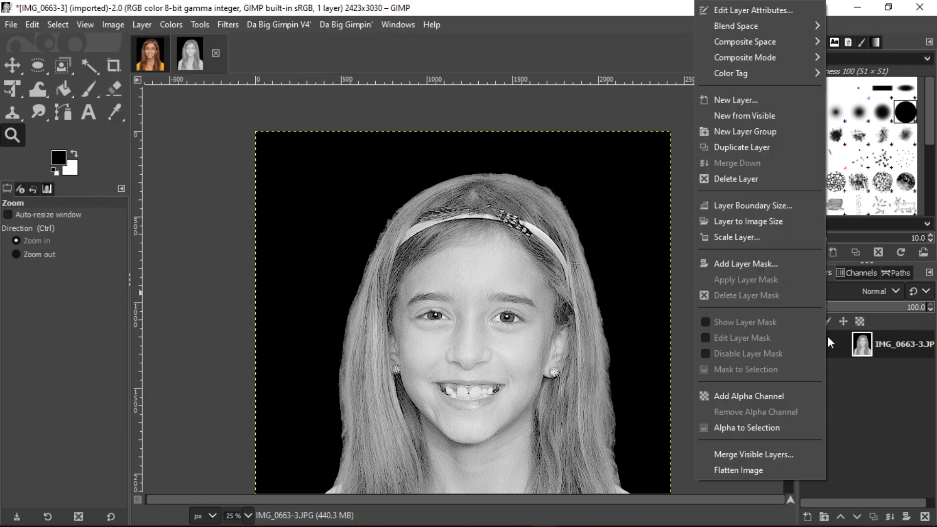
pyautogui.click(759, 394)
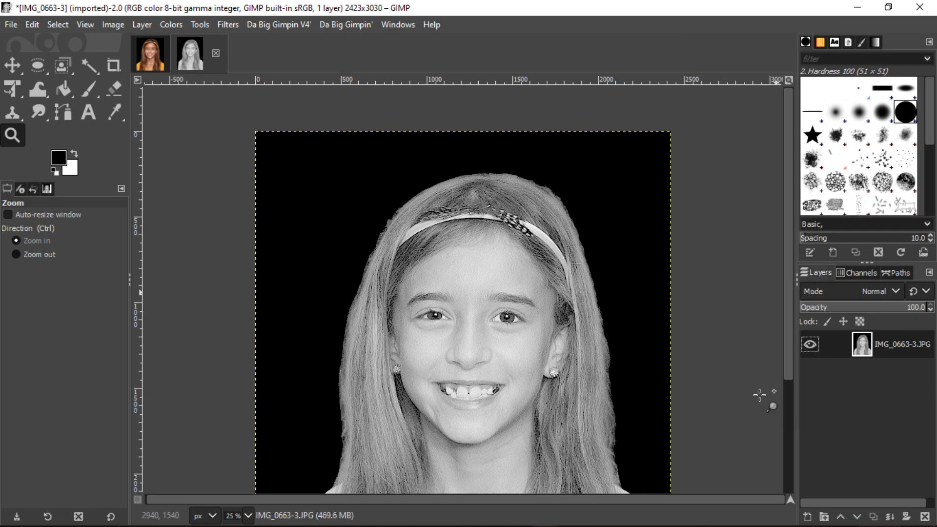
pyautogui.click(294, 26)
# - Remove the alpha channel from the portrait layer and check the Da Big Gimpin' Plug-in v4 command again
pyautogui.click(848, 351)
pyautogui.rightClick(836, 349)
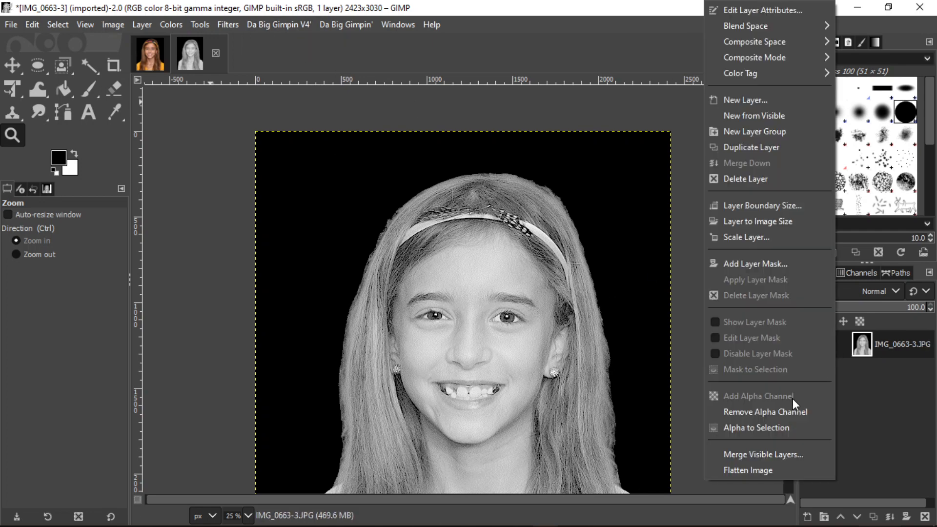
pyautogui.click(768, 411)
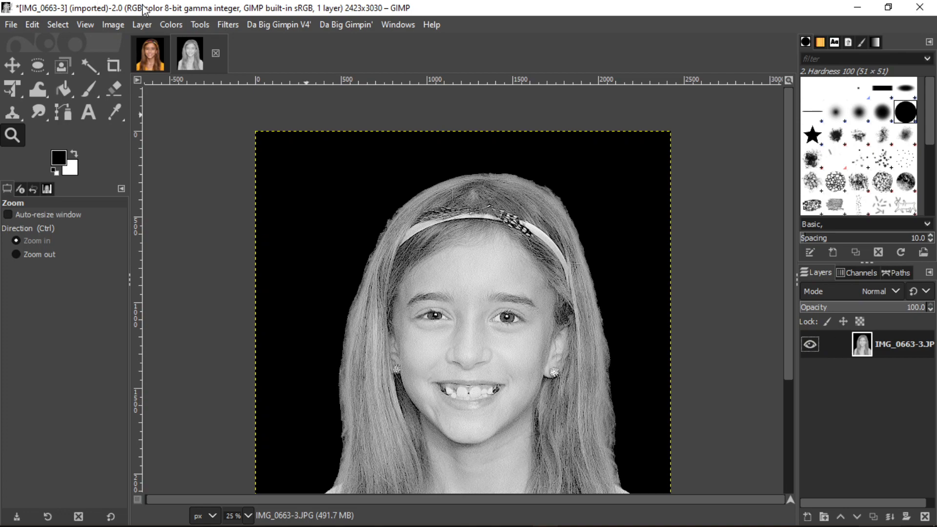
pyautogui.click(287, 25)
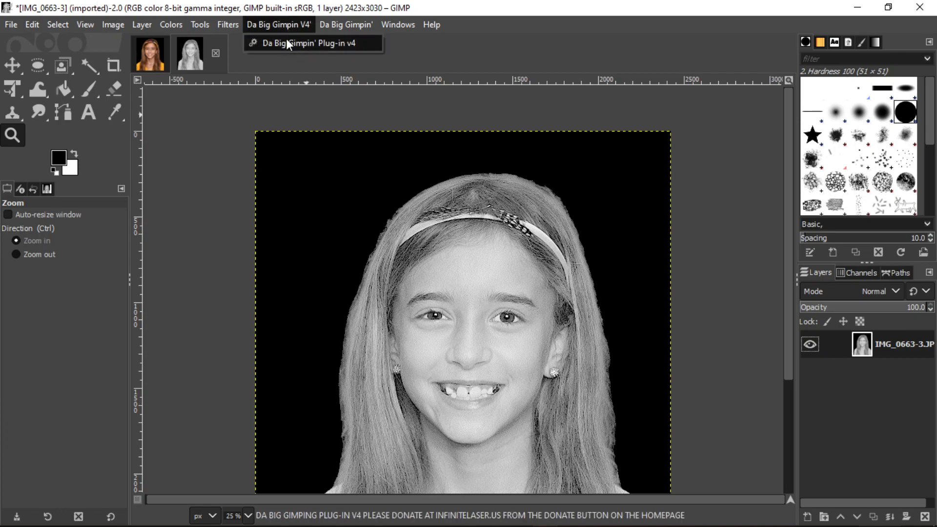
# - Check the image mode, the layer's alpha channel options and the Da Big Gimpin' Plug-in v4 command without changing anything
pyautogui.moveTo(110, 31)
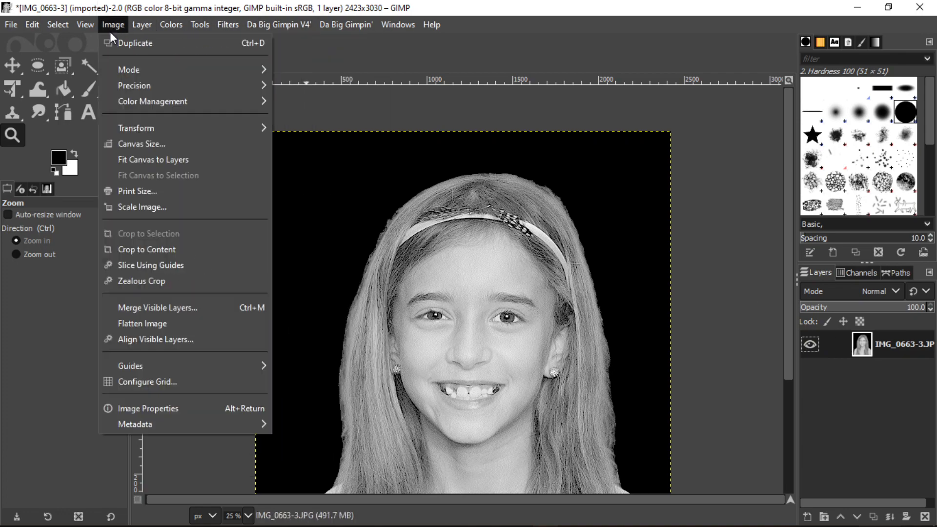
pyautogui.moveTo(132, 74)
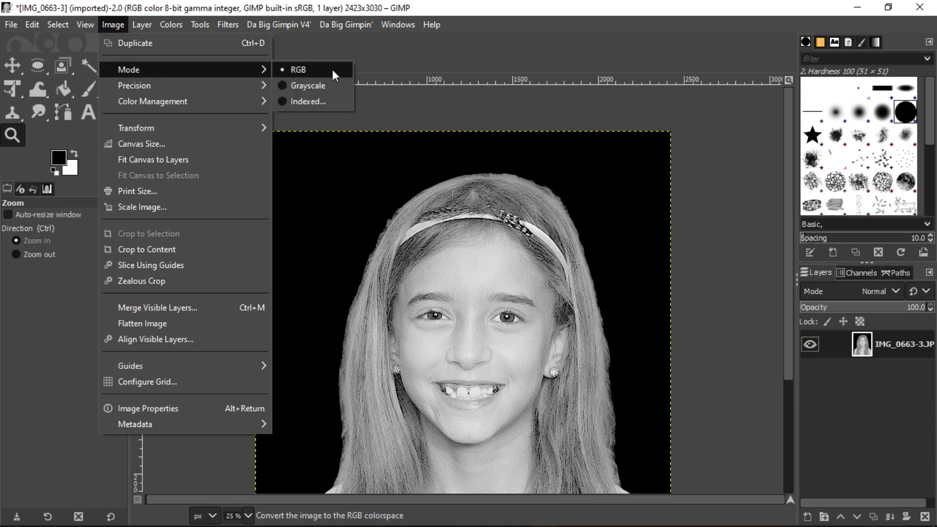
pyautogui.click(526, 35)
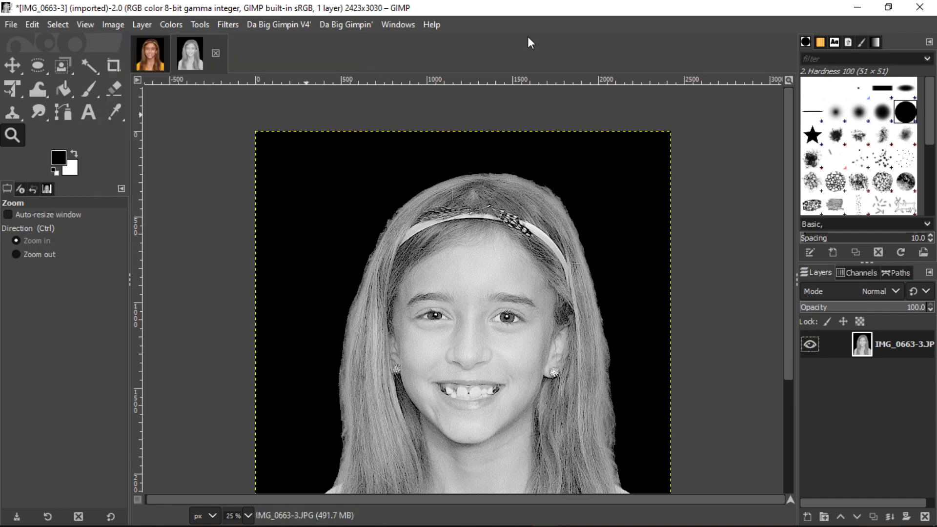
pyautogui.rightClick(833, 342)
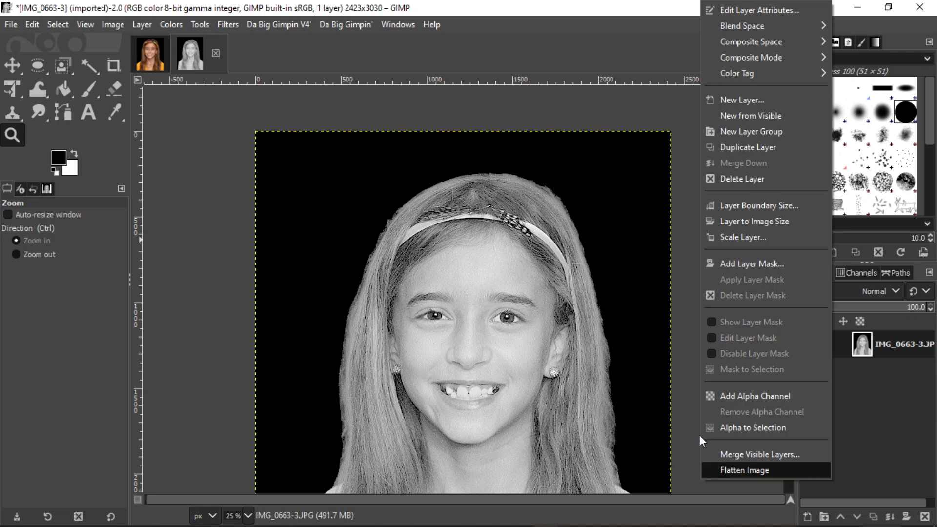
pyautogui.click(262, 28)
pyautogui.click(263, 24)
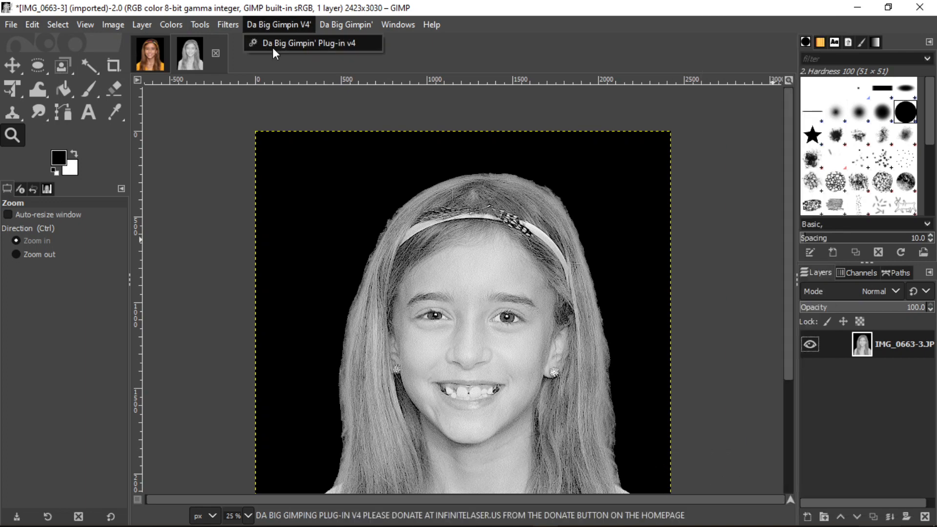
pyautogui.click(279, 5)
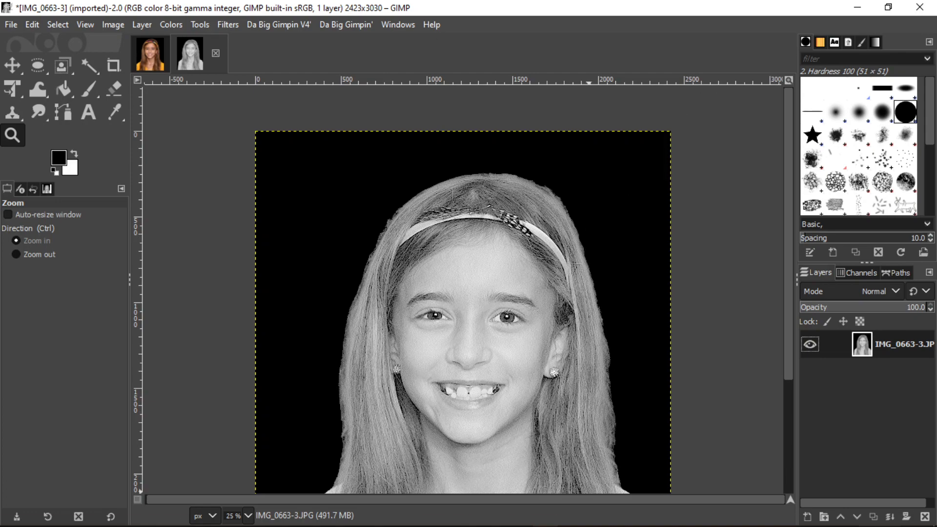
pyautogui.moveTo(580, 525)
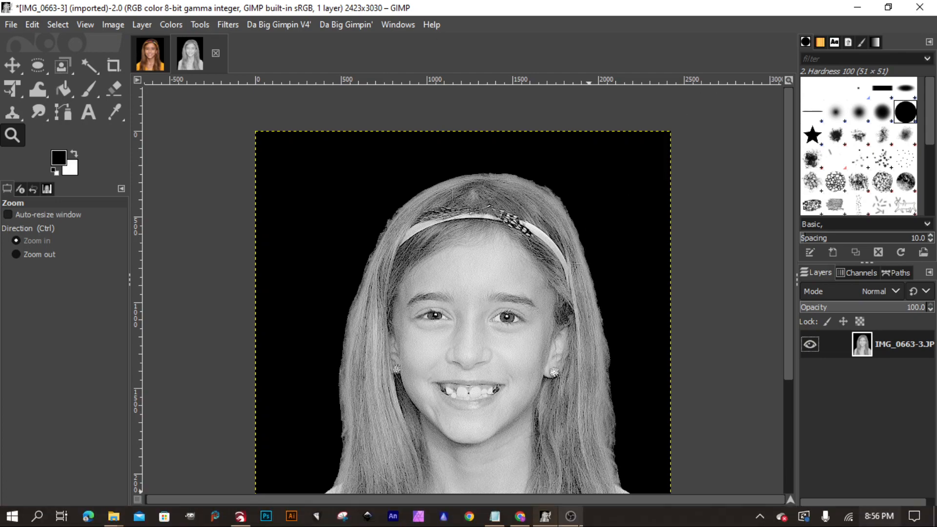
pyautogui.click(570, 516)
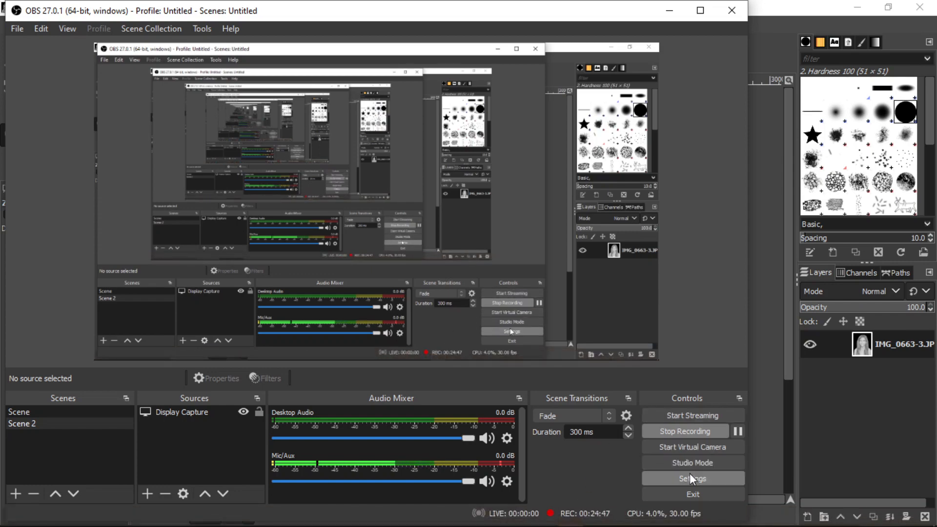